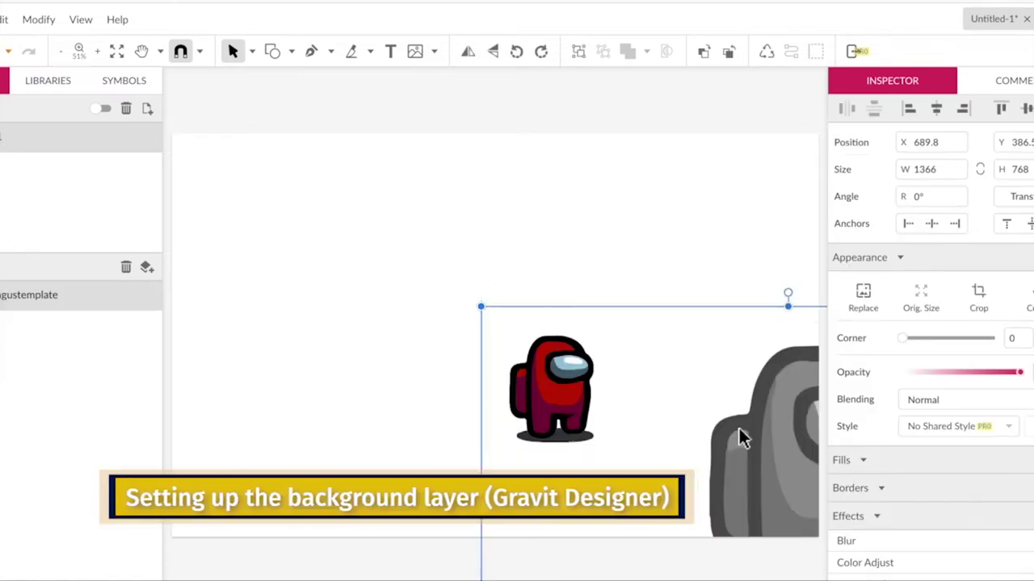
Step: Move the crewmate template top-left, lock it on its own layer under new Layer 0, and select Layer 0
mouse_move(724, 423)
mouse_down()
mouse_move(484, 296)
mouse_move(244, 319)
mouse_up()
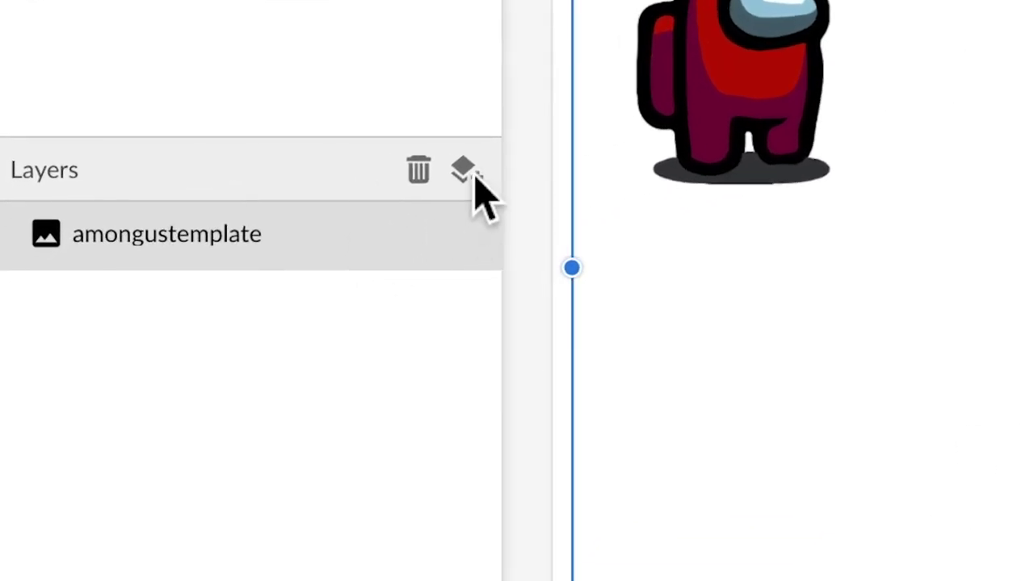
click(473, 181)
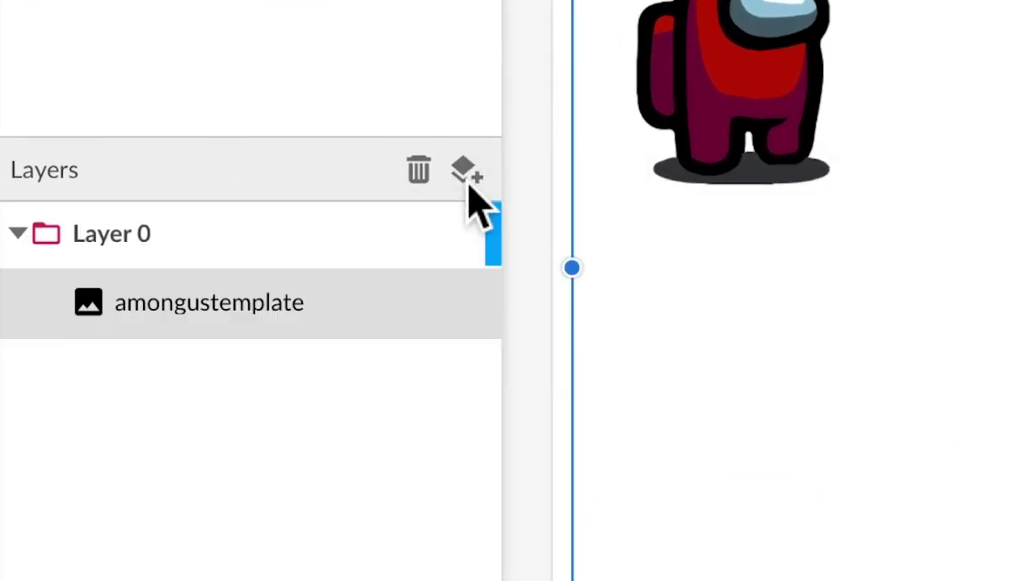
drag(156, 295, 104, 374)
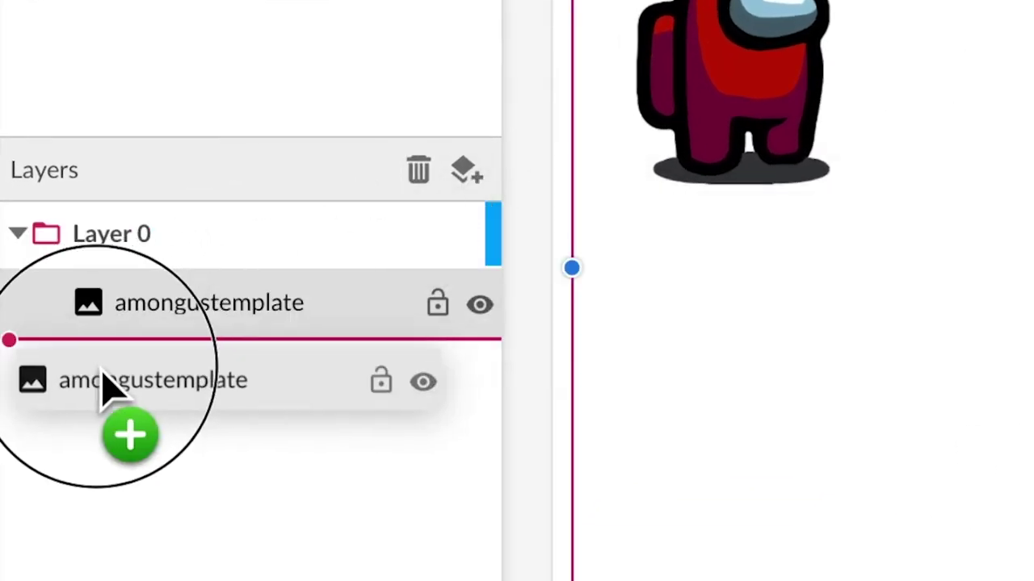
click(444, 319)
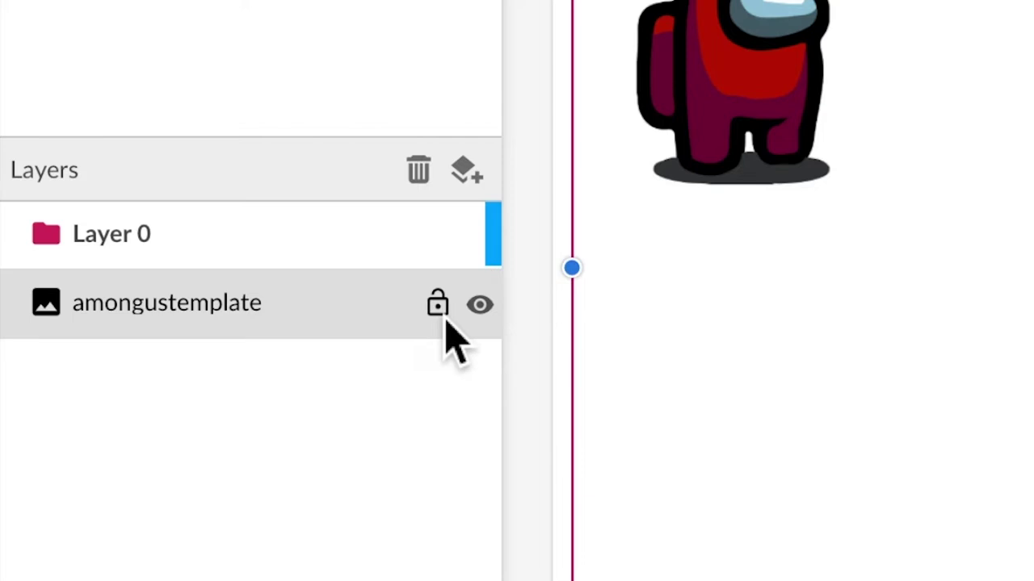
click(440, 315)
mouse_move(242, 234)
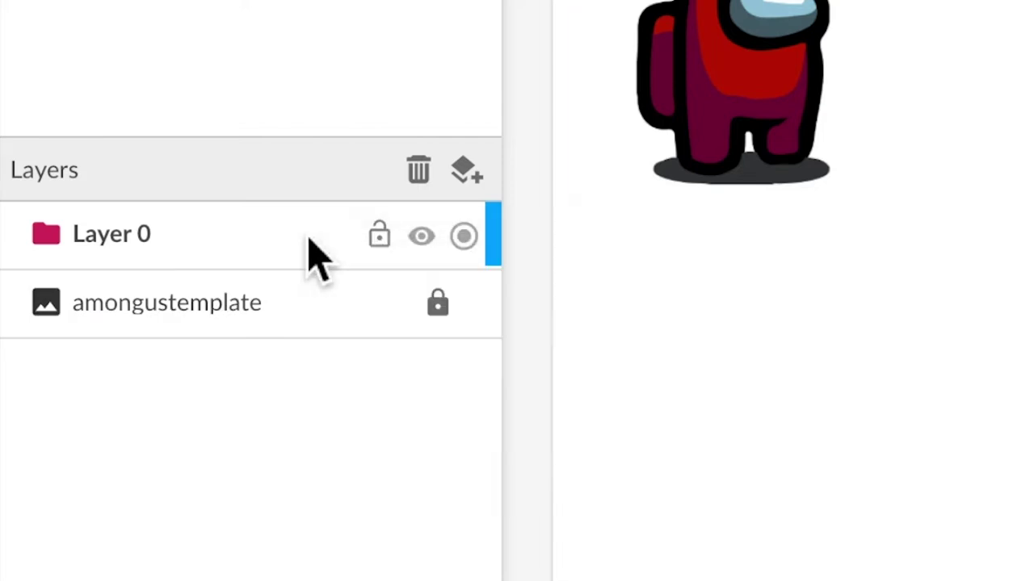
click(308, 239)
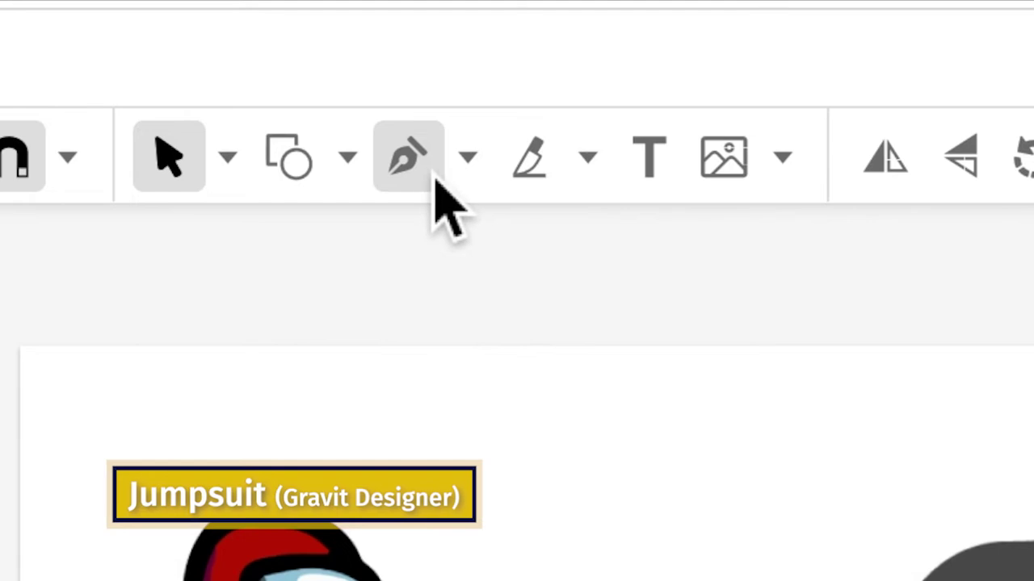
Step: Trace a closed Pen path around the crewmate's body and legs
click(418, 179)
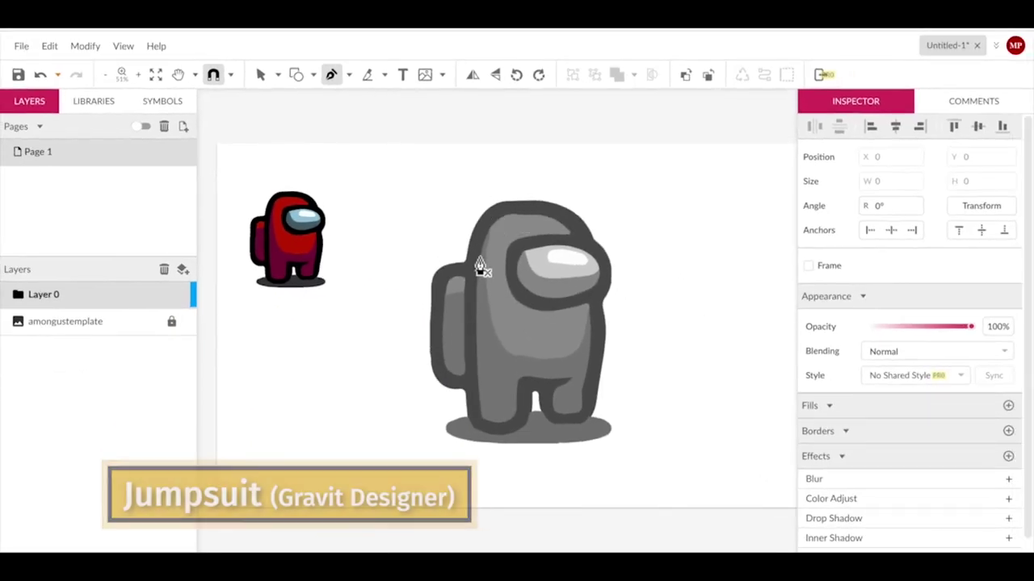
click(474, 263)
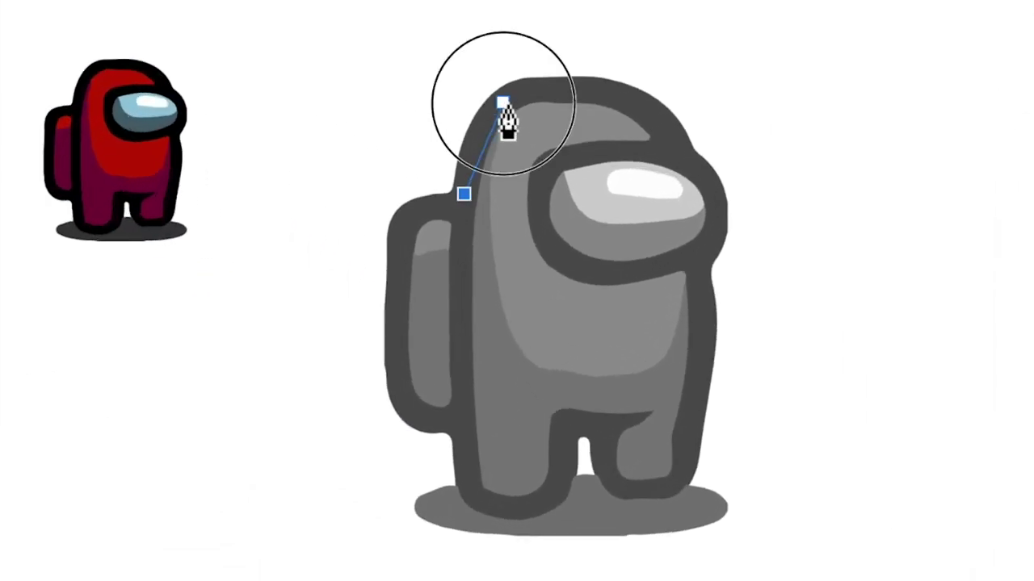
drag(503, 104, 527, 91)
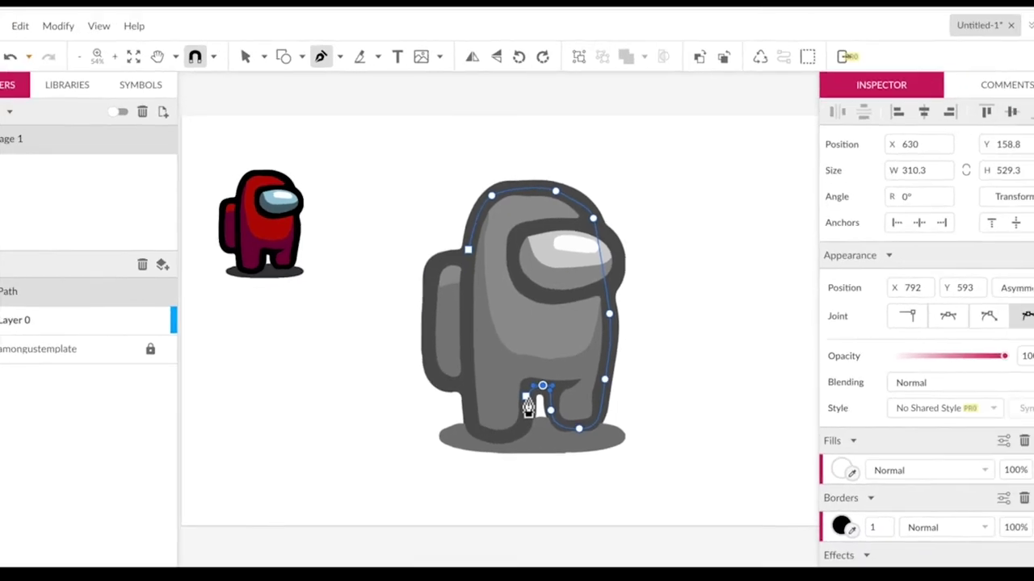
scroll(520, 419, up, 5)
drag(446, 508, 402, 510)
scroll(349, 365, up, 5)
scroll(376, 223, down, 3)
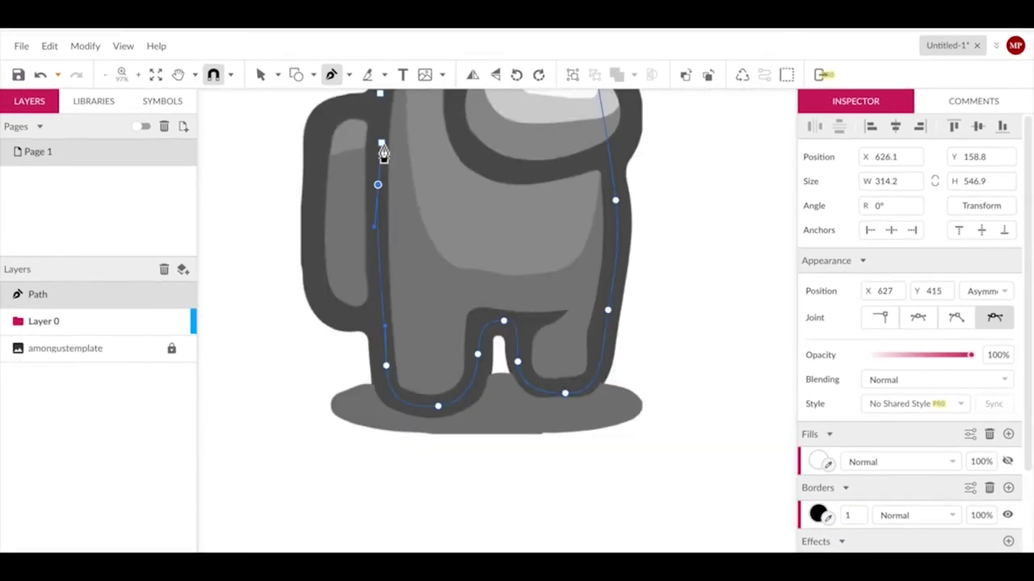
click(396, 196)
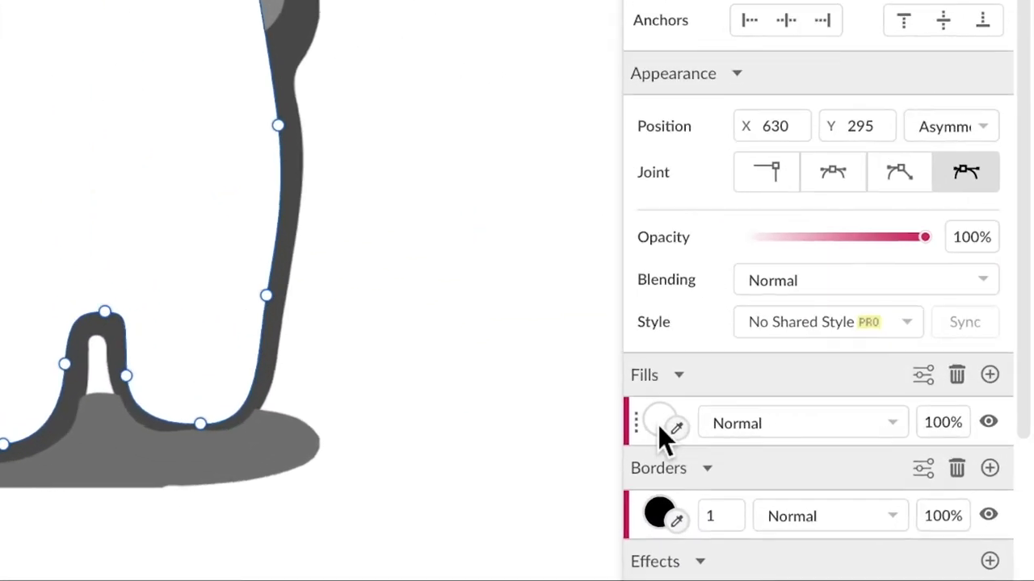
Step: Remove the outline's white fill and set its black border width to 29
click(989, 423)
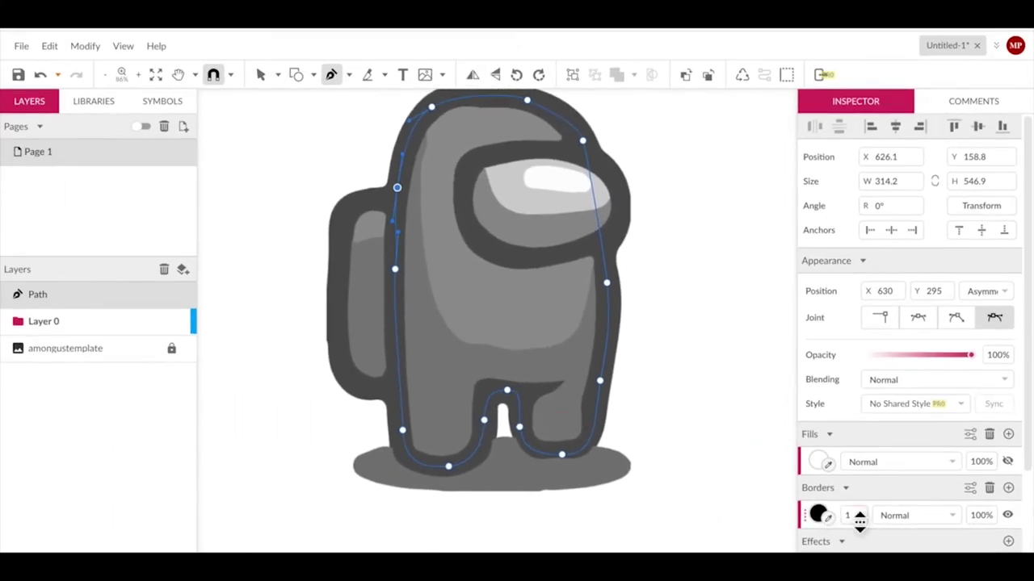
drag(859, 521, 872, 492)
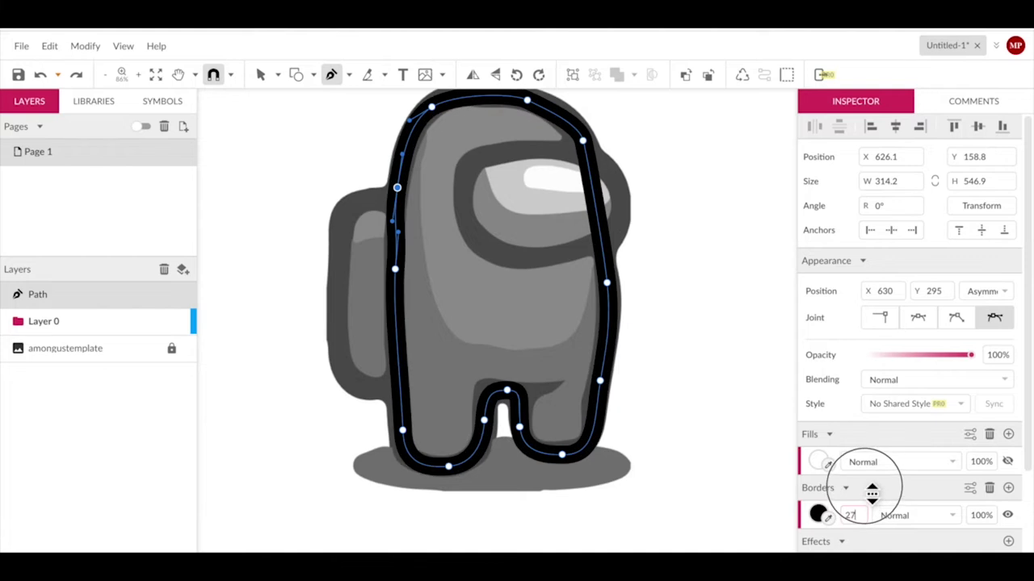
drag(584, 487, 590, 493)
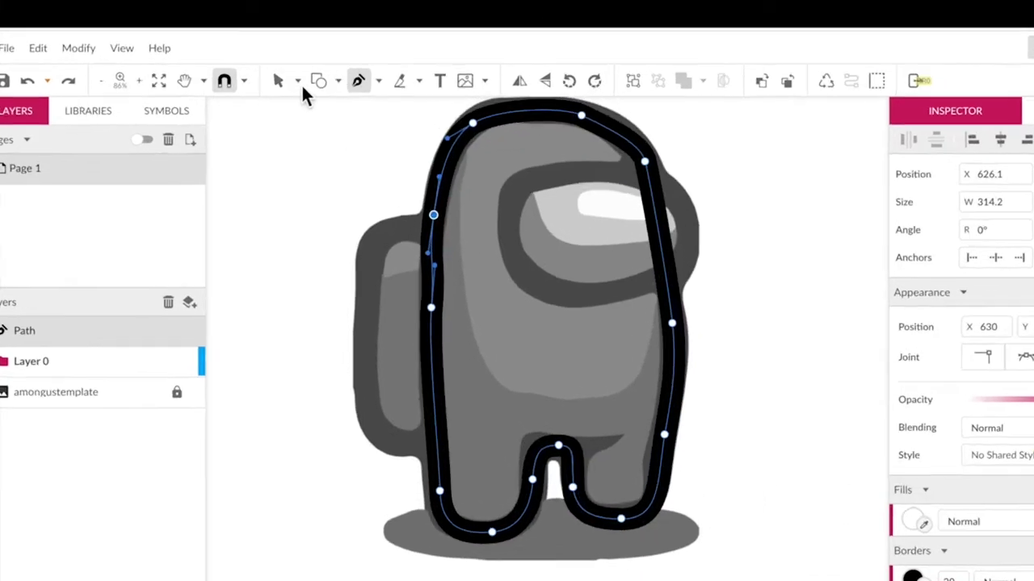
Step: Refine the outline's points at the head and right foot with Subselect
click(277, 74)
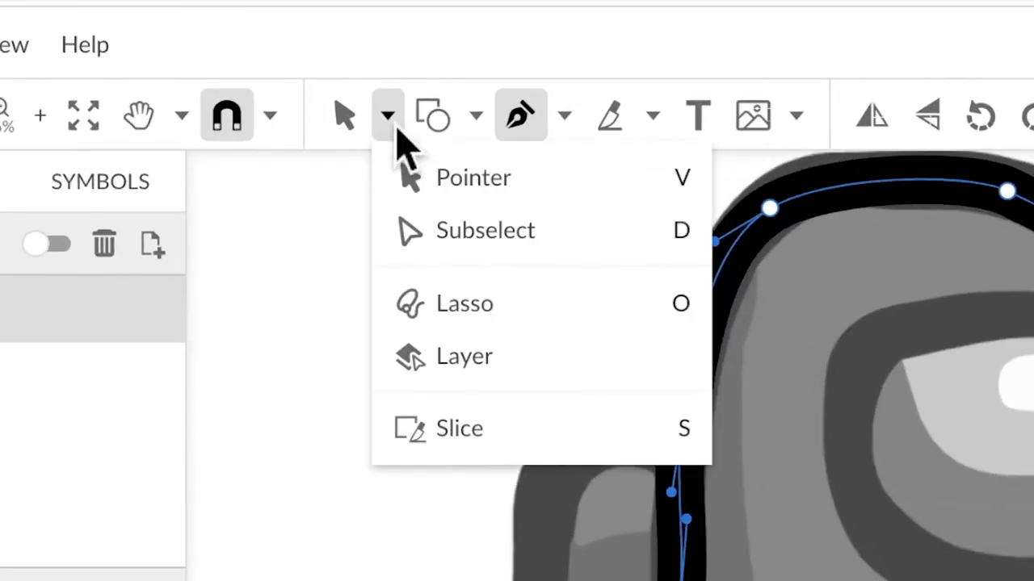
click(491, 234)
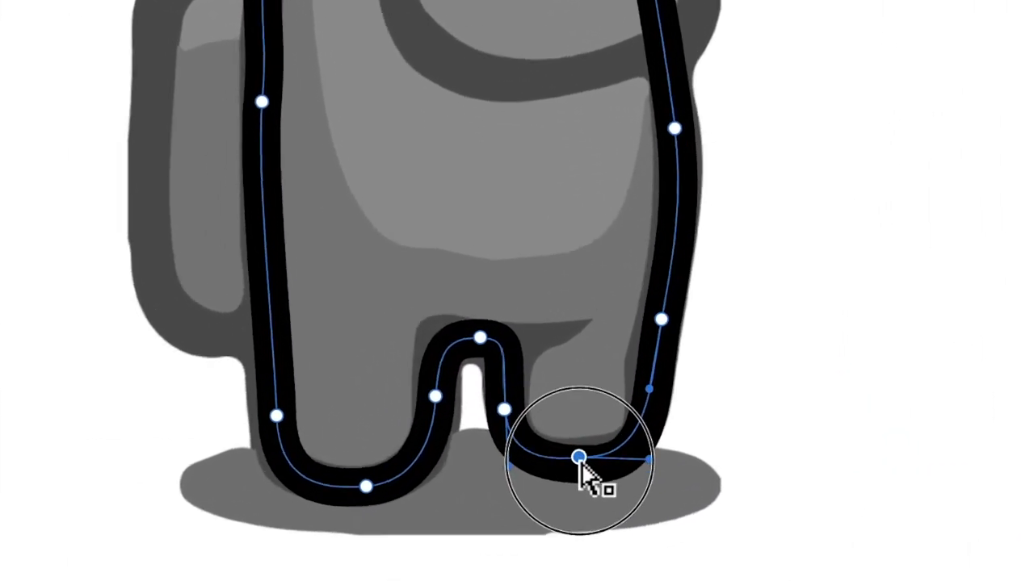
drag(583, 466, 573, 453)
drag(675, 305, 670, 301)
click(691, 91)
drag(697, 35, 671, 16)
drag(690, 91, 696, 76)
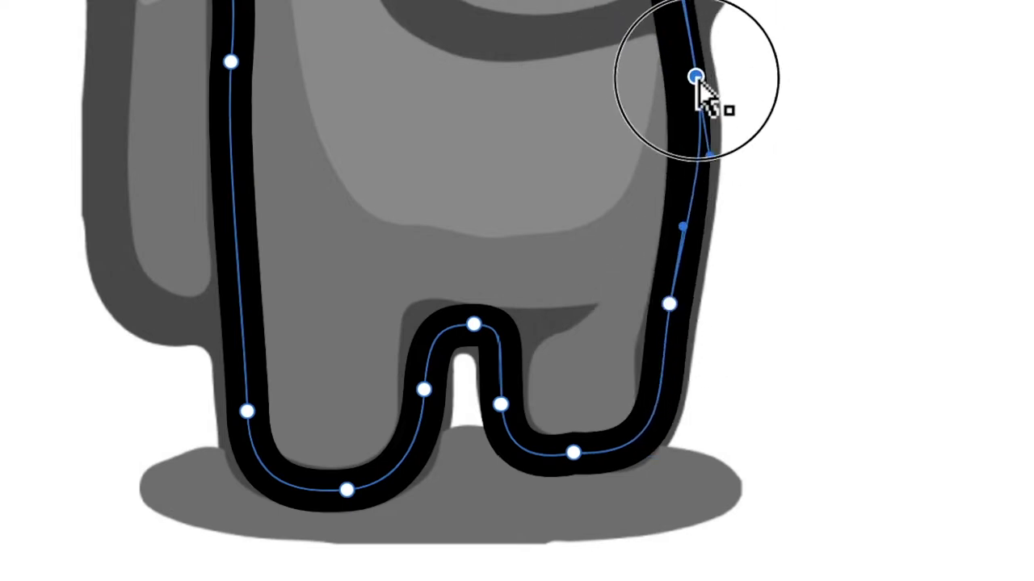
click(669, 304)
drag(573, 453, 678, 425)
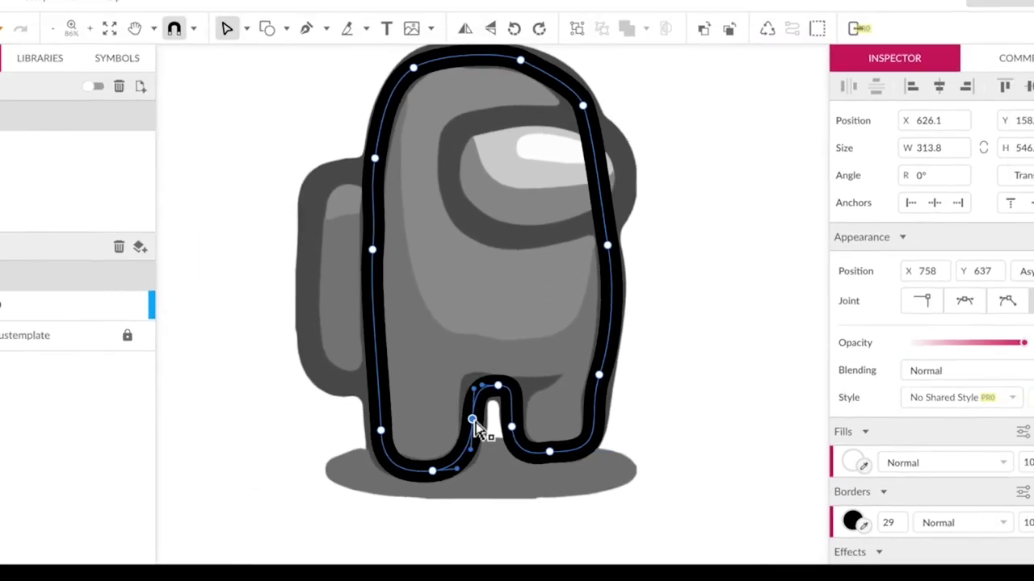
click(480, 419)
scroll(480, 414, up, 2)
scroll(482, 400, up, 3)
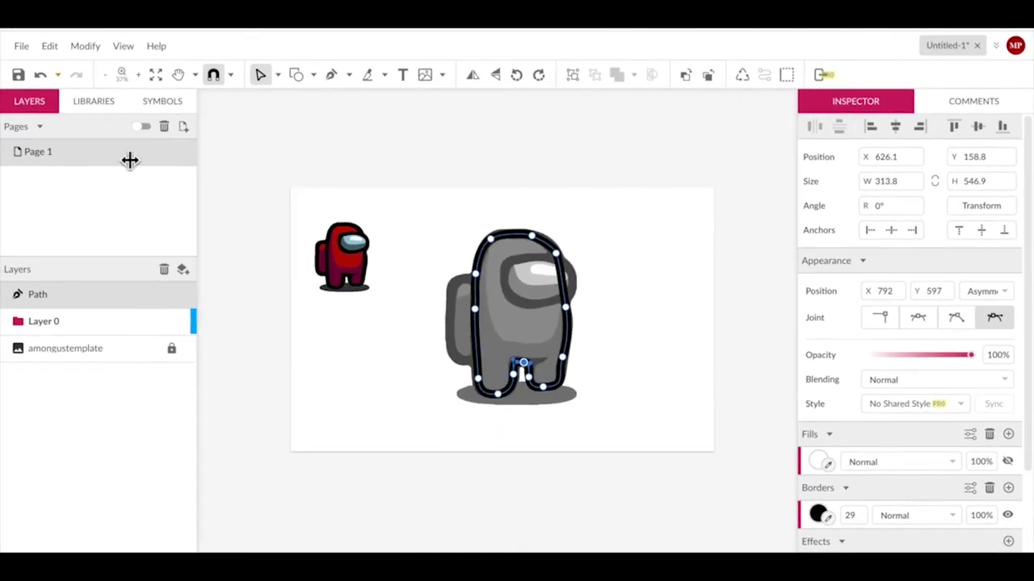
click(551, 141)
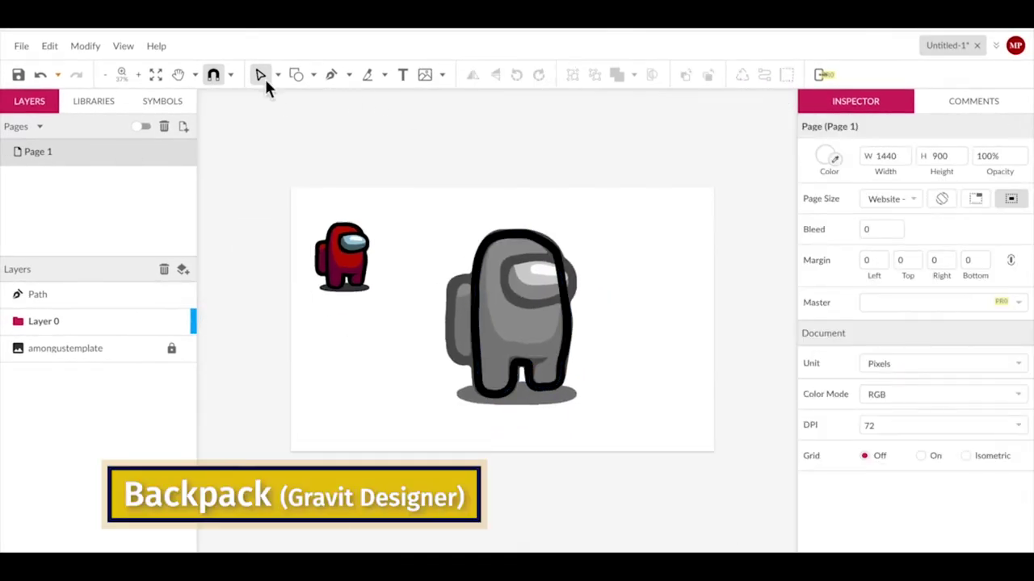
Step: Draw the backpack path with the Pen tool on the crewmate's left side
click(331, 75)
scroll(391, 315, up, 5)
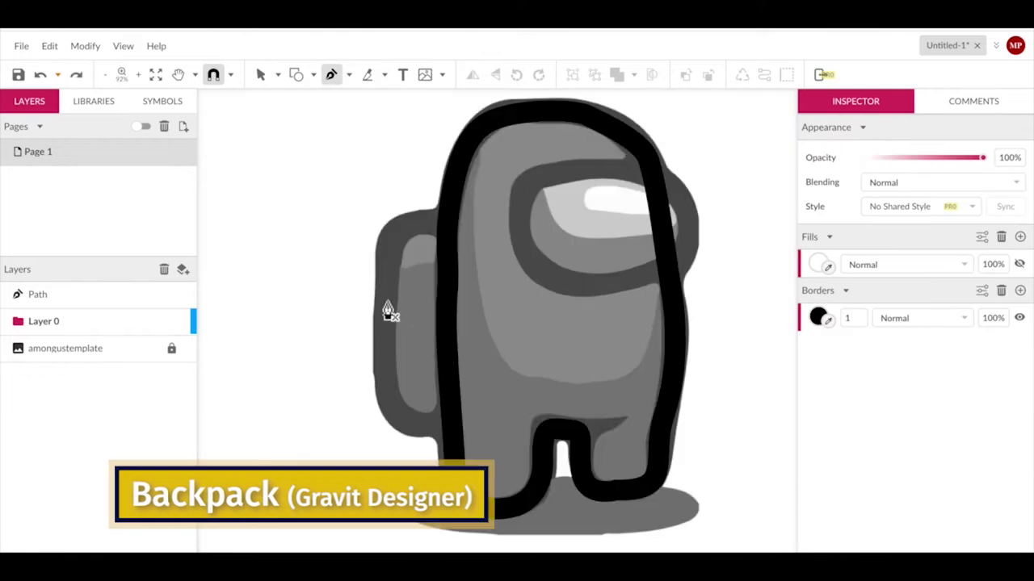
click(386, 301)
drag(386, 346, 438, 299)
click(383, 402)
click(408, 426)
click(443, 224)
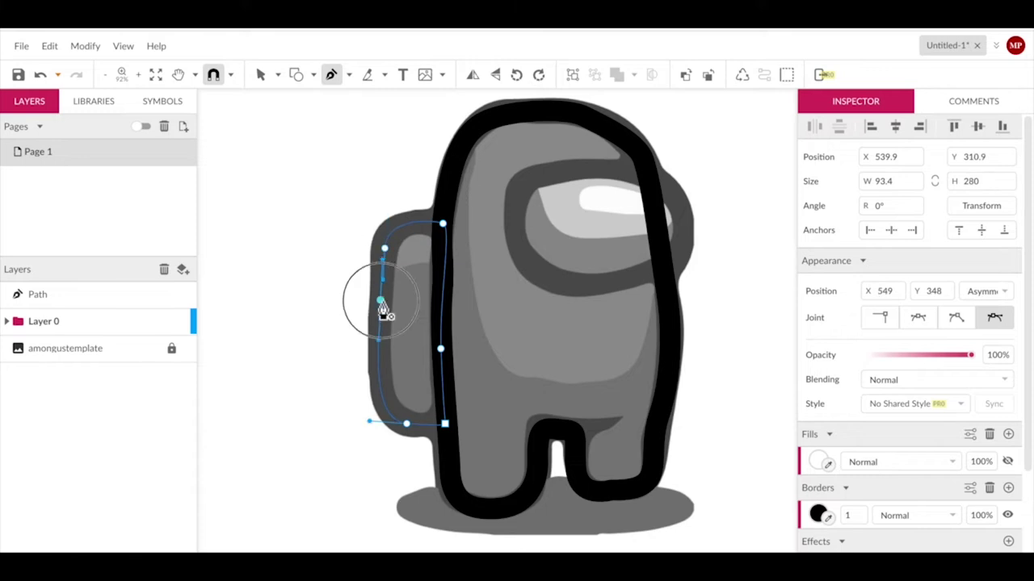
Step: Set the backpack border width to 32, adjust it with Subselect, then deselect
drag(856, 515, 867, 488)
drag(653, 507, 498, 350)
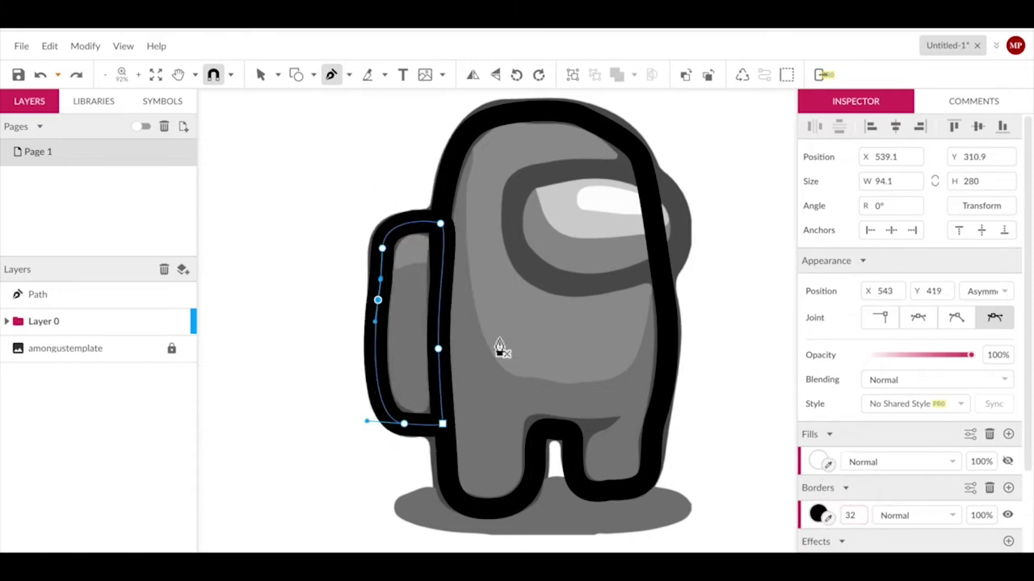
key(v)
click(411, 231)
click(277, 74)
click(315, 120)
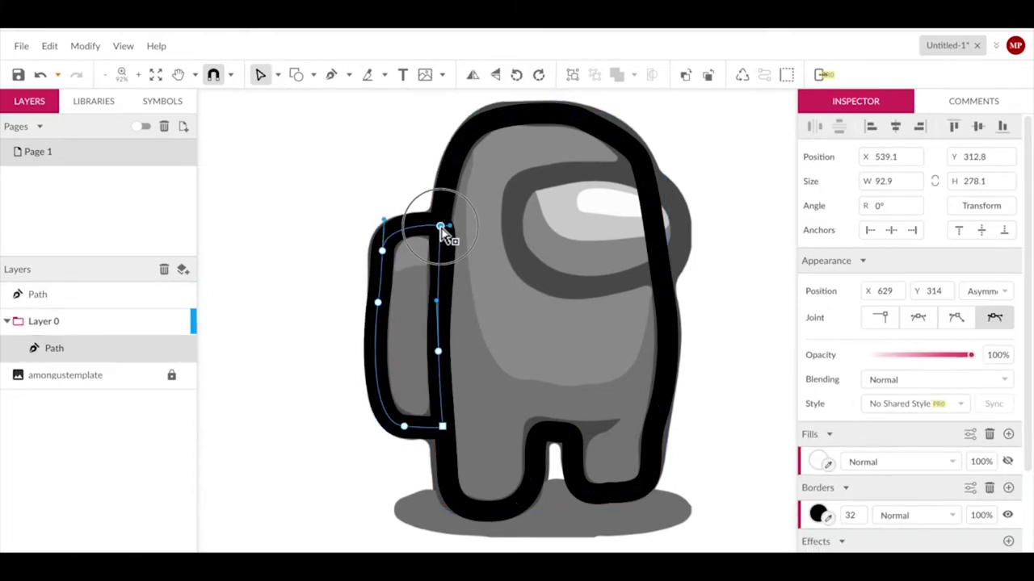
click(303, 268)
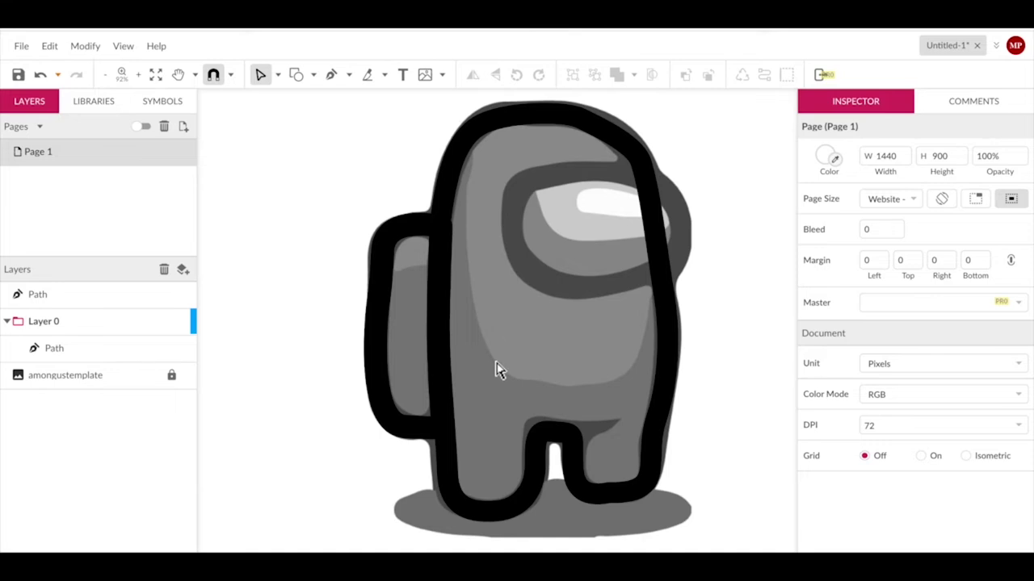
scroll(499, 369, down, 3)
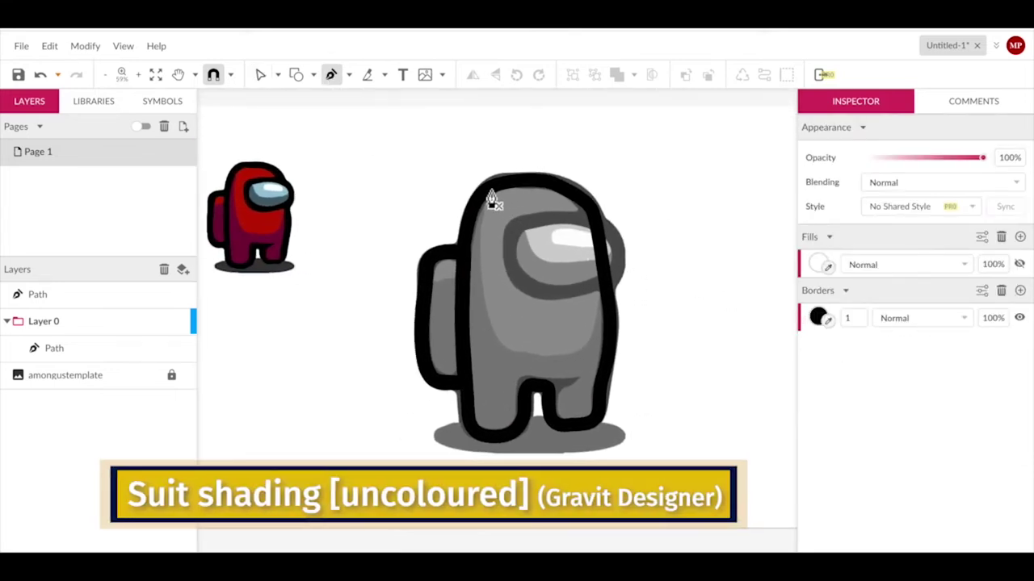
Step: Trace a closed shading shape from the head down the suit's right edge
click(485, 188)
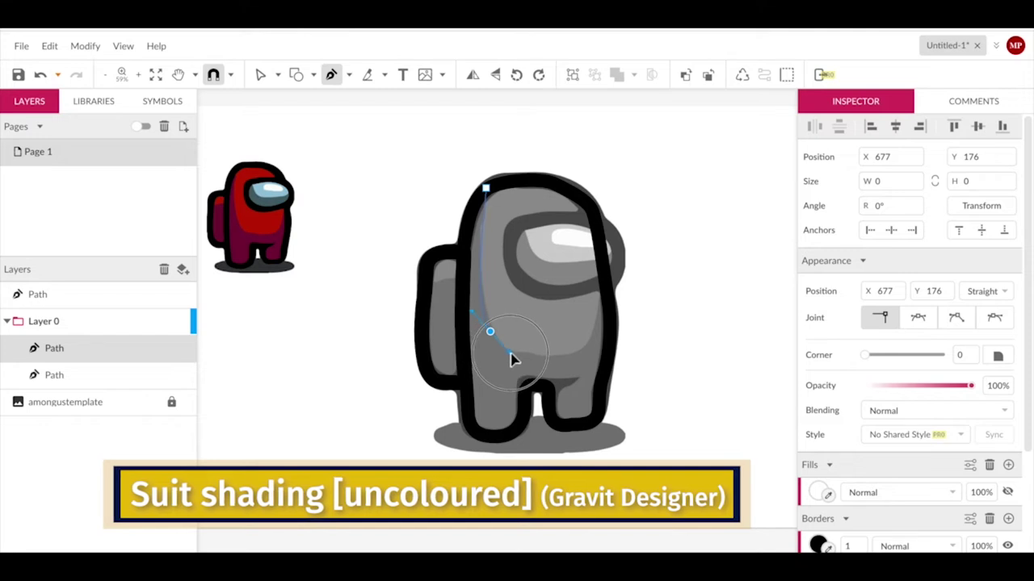
drag(511, 359, 512, 360)
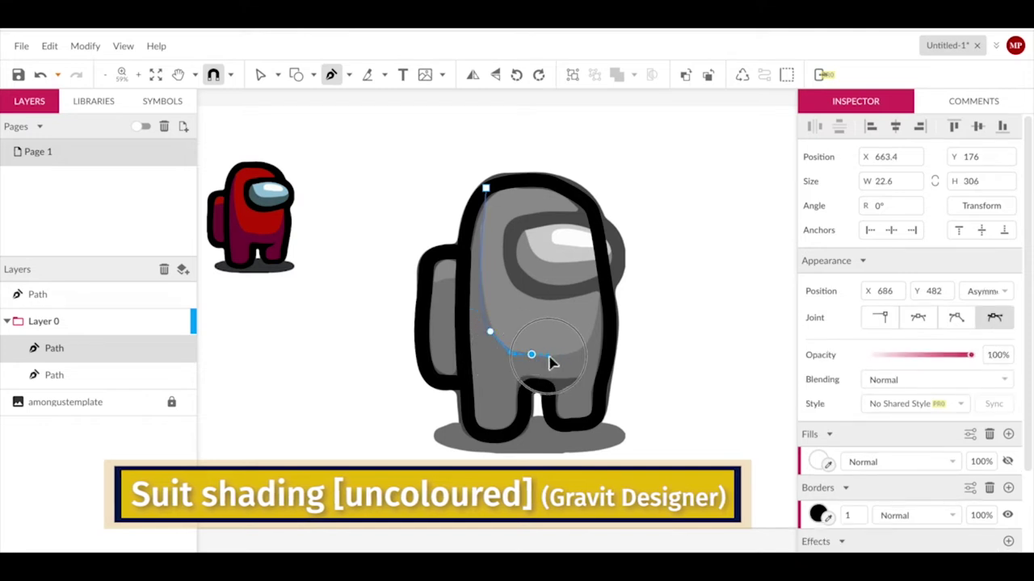
click(603, 281)
click(612, 323)
click(602, 378)
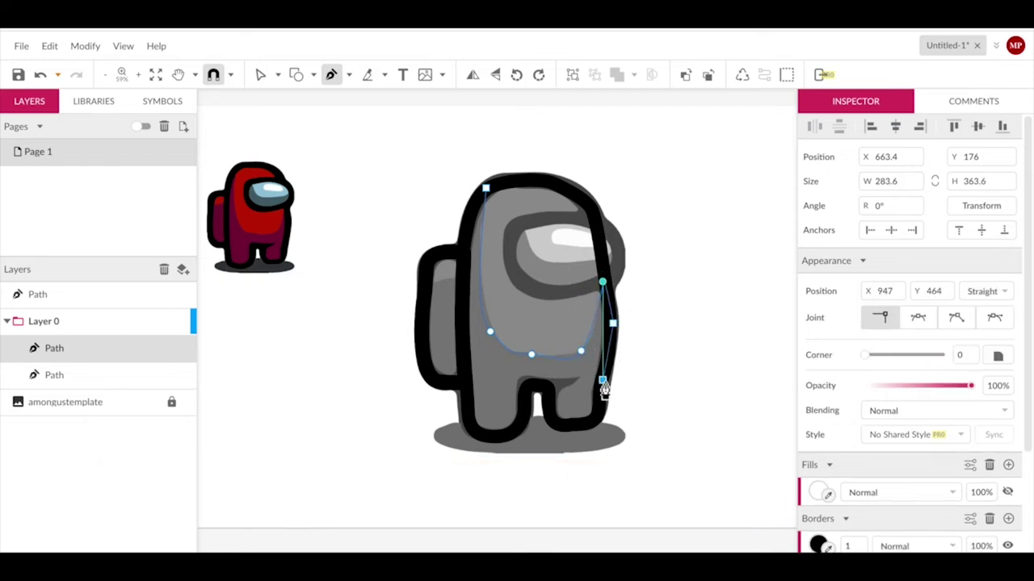
click(596, 417)
scroll(596, 417, up, 2)
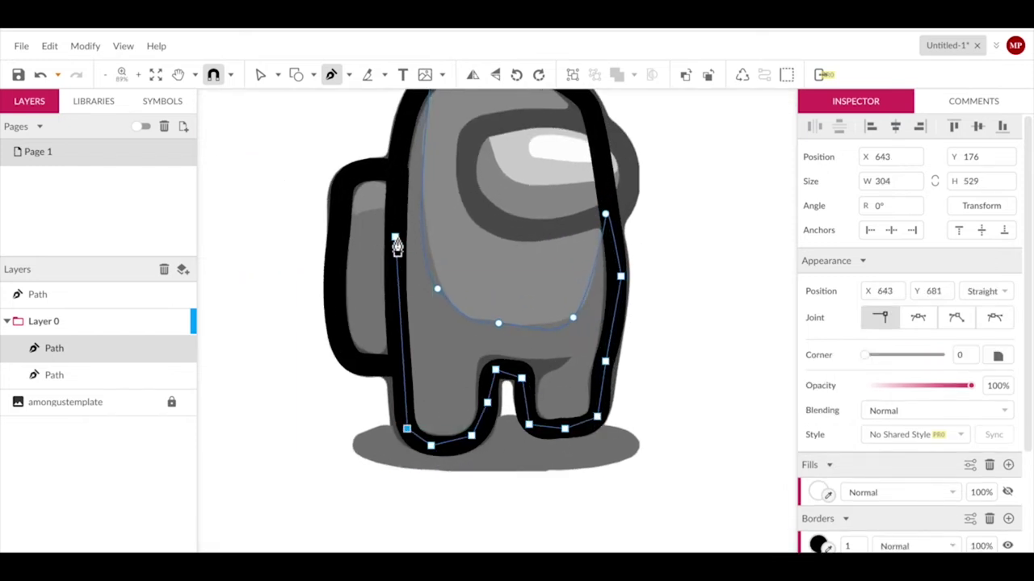
click(395, 238)
scroll(429, 166, up, 2)
Step: Draw a closed four-corner backpack shape over the template, then select the body outline
click(260, 75)
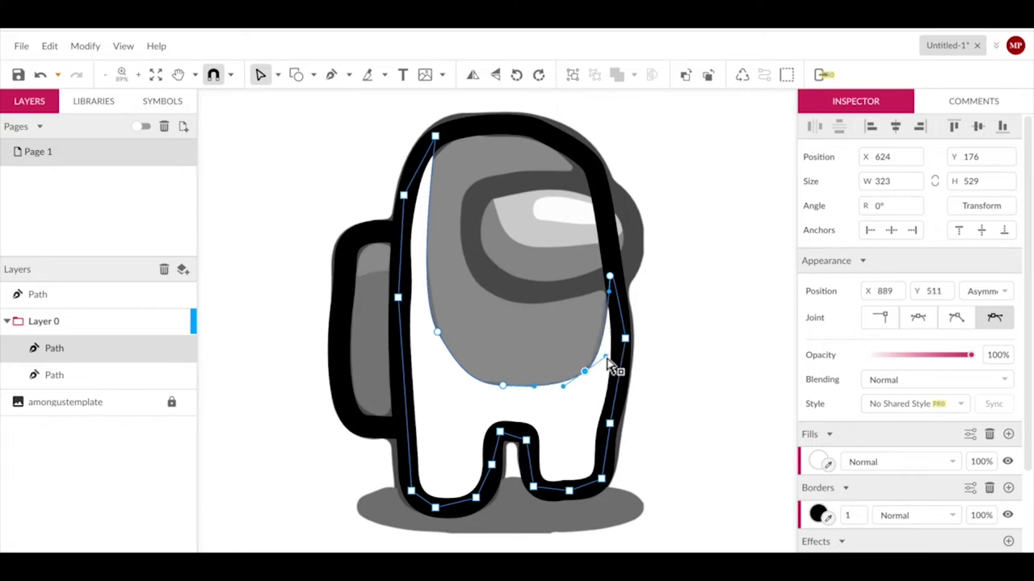
key(Escape)
click(444, 335)
scroll(444, 334, left, 2)
key(p)
click(404, 284)
click(463, 284)
click(464, 434)
click(399, 433)
click(404, 284)
scroll(328, 245, up, 1)
key(v)
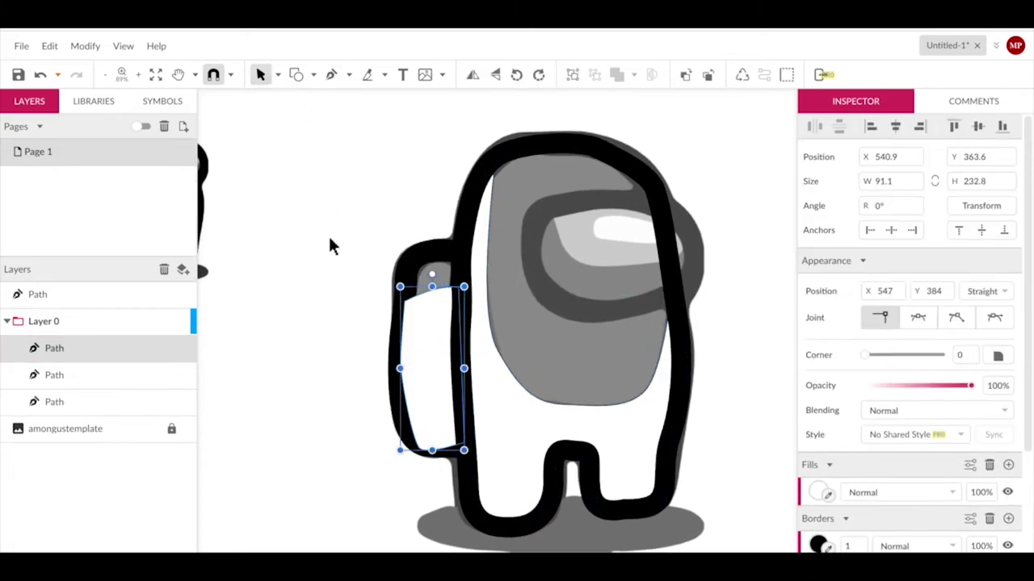
click(329, 245)
scroll(290, 274, right, 2)
click(606, 295)
scroll(741, 249, left, 1)
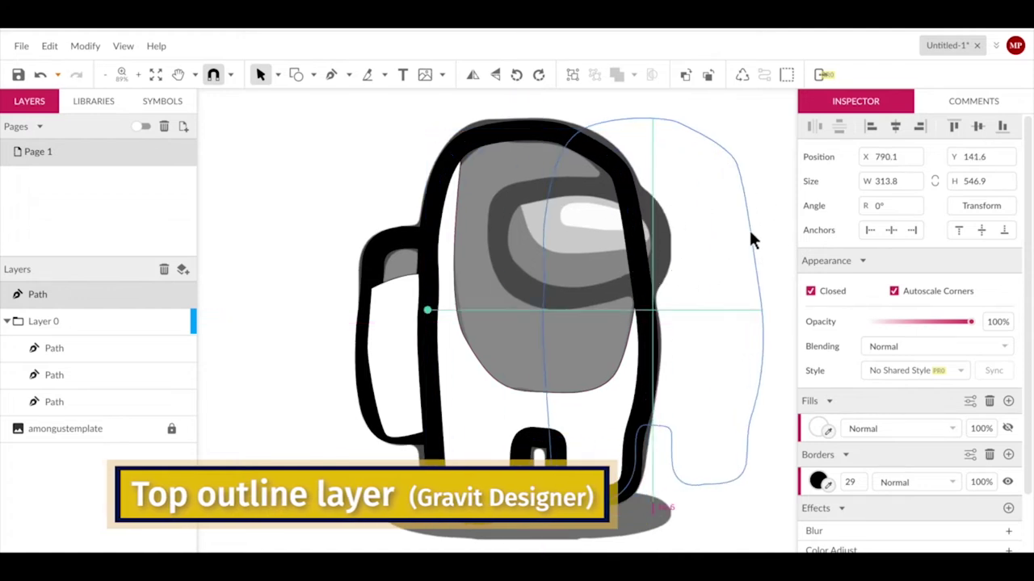
Step: Duplicate the body outline to the right and fill the backpack with the reference red
drag(638, 252, 750, 236)
scroll(769, 246, down, 1)
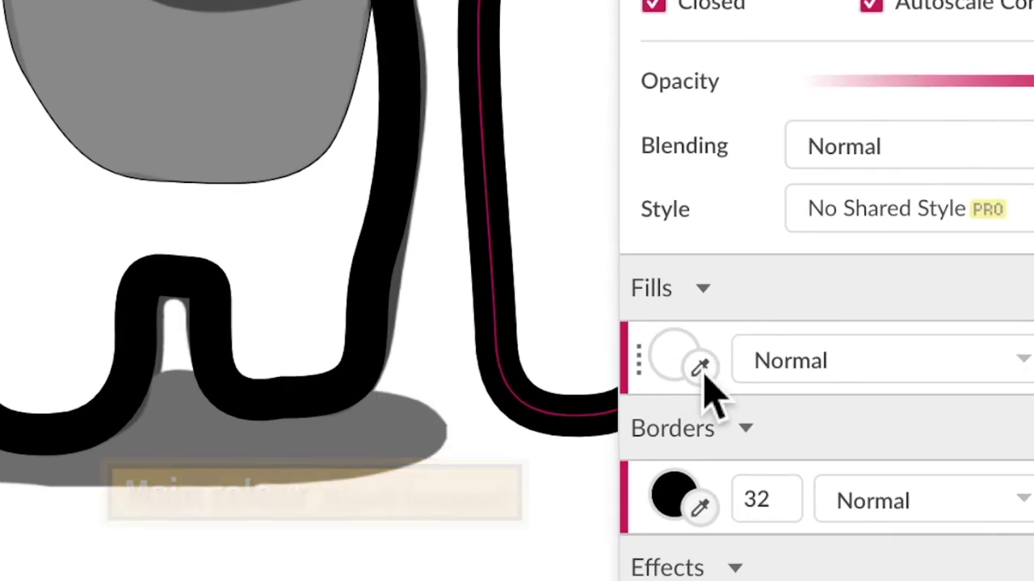
click(701, 376)
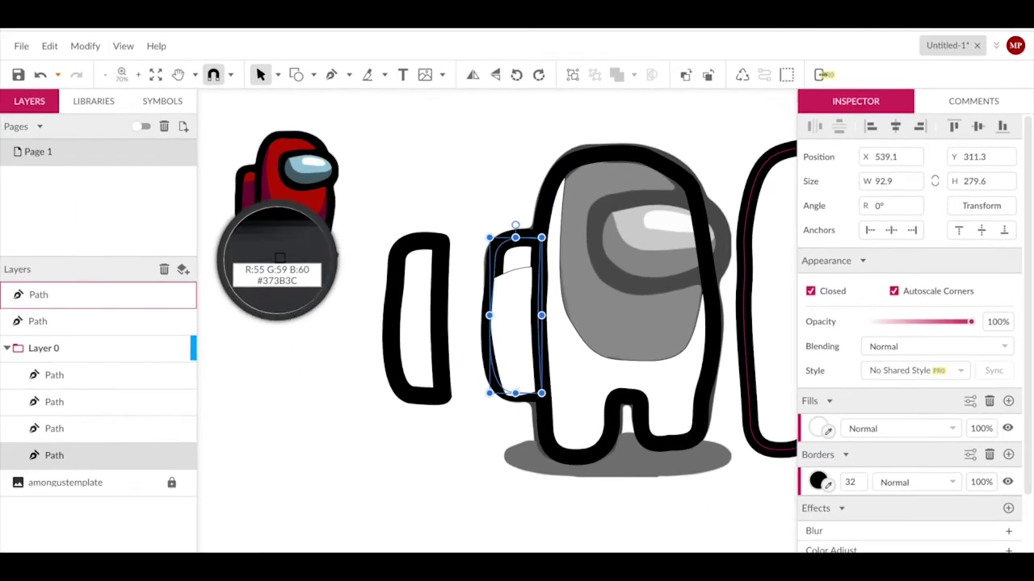
click(282, 200)
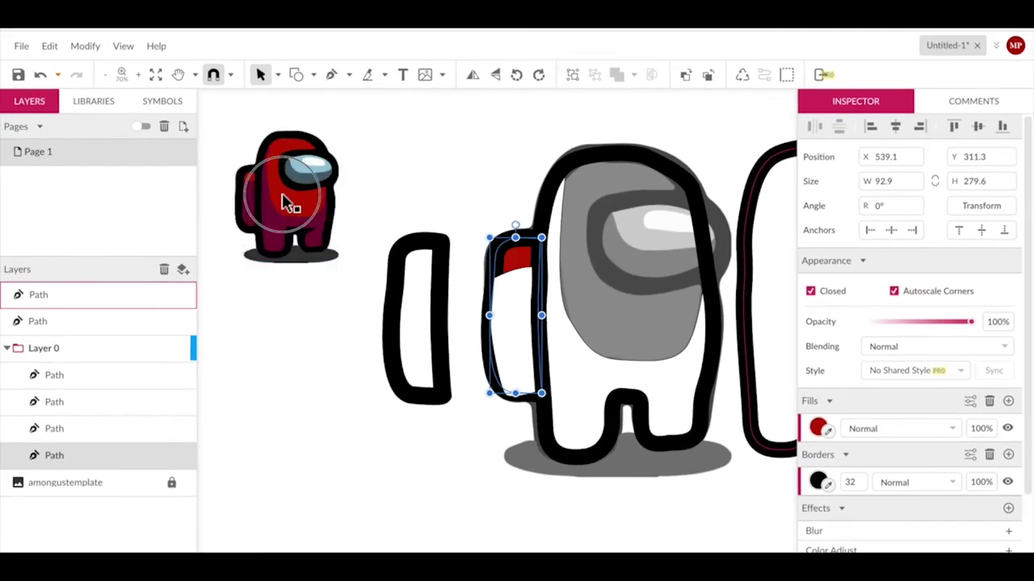
click(612, 316)
Step: Fill the white body shape with the reference red
click(580, 160)
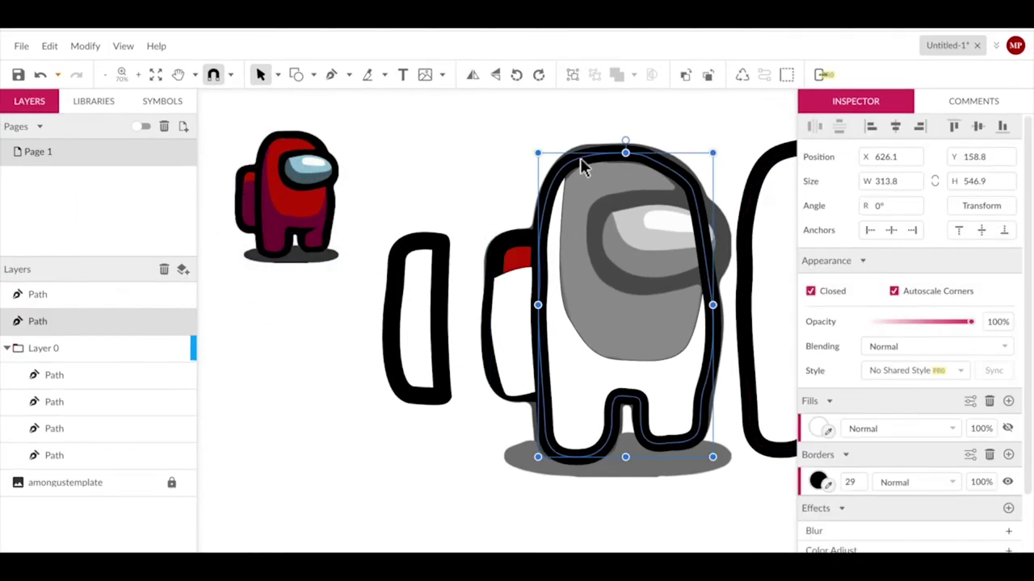
click(830, 434)
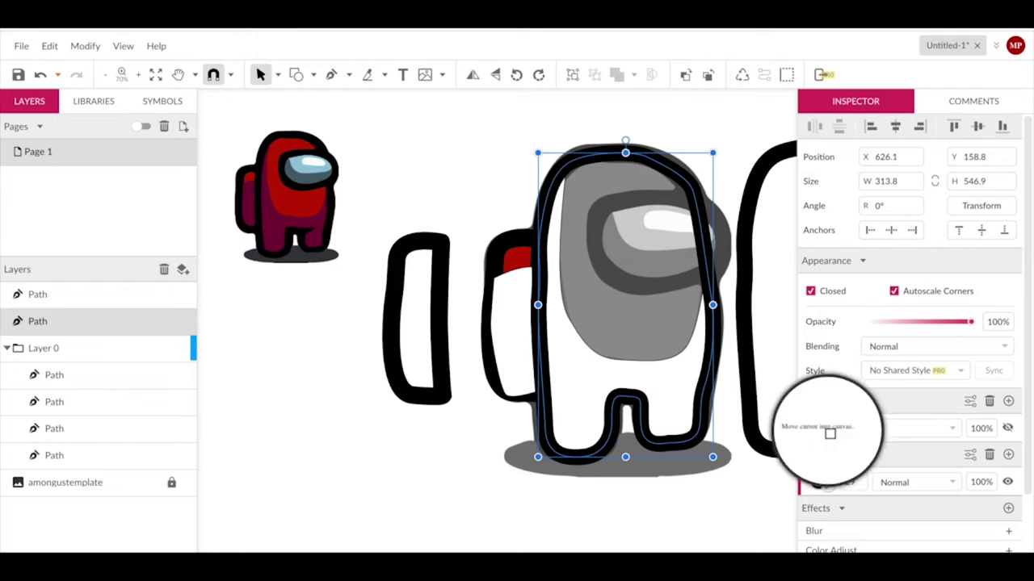
click(284, 194)
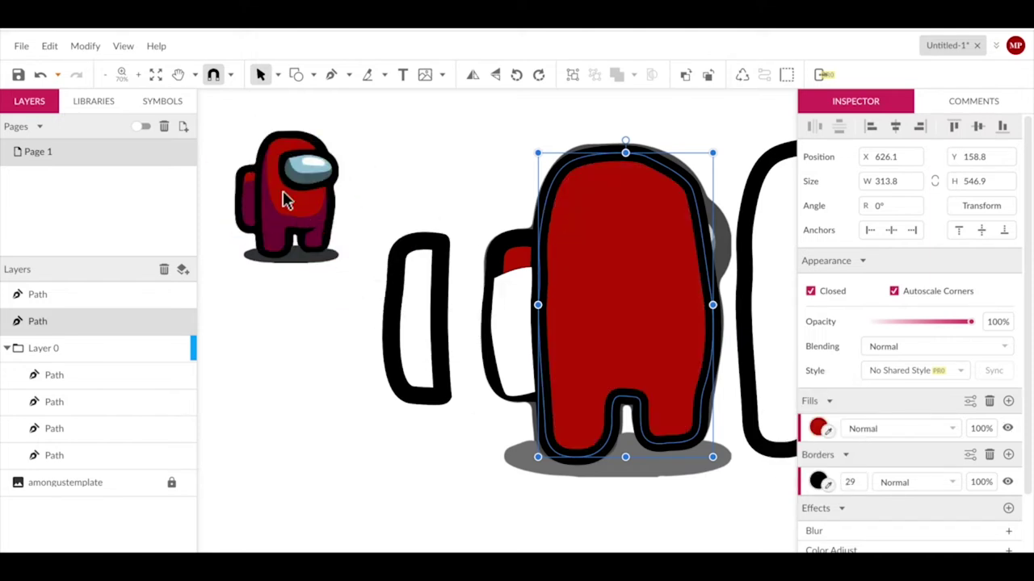
scroll(727, 259, right, 5)
scroll(724, 258, right, 1)
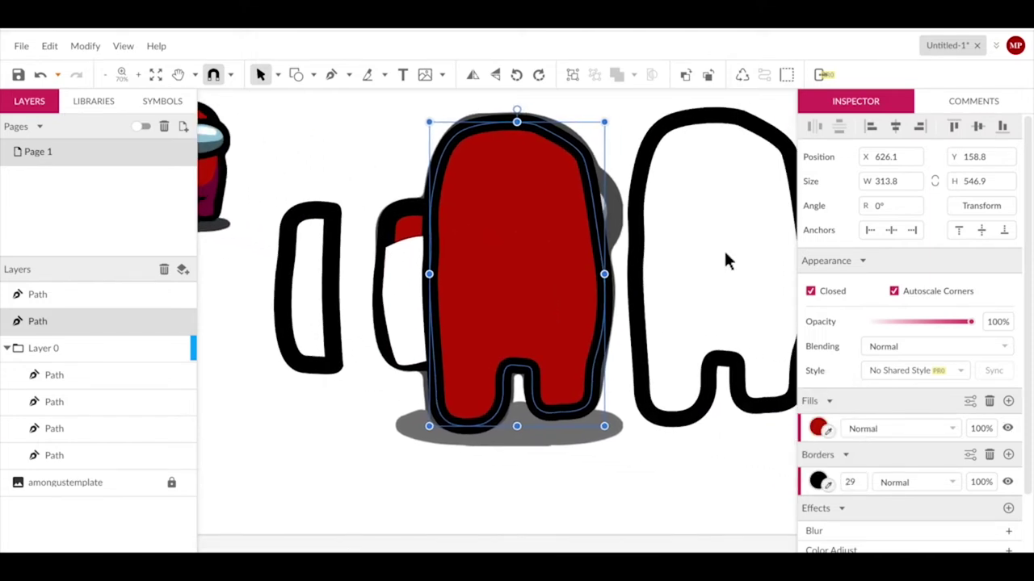
scroll(724, 258, right, 2)
Step: Send the red body backward and lay the outline copy over it
click(724, 260)
click(453, 237)
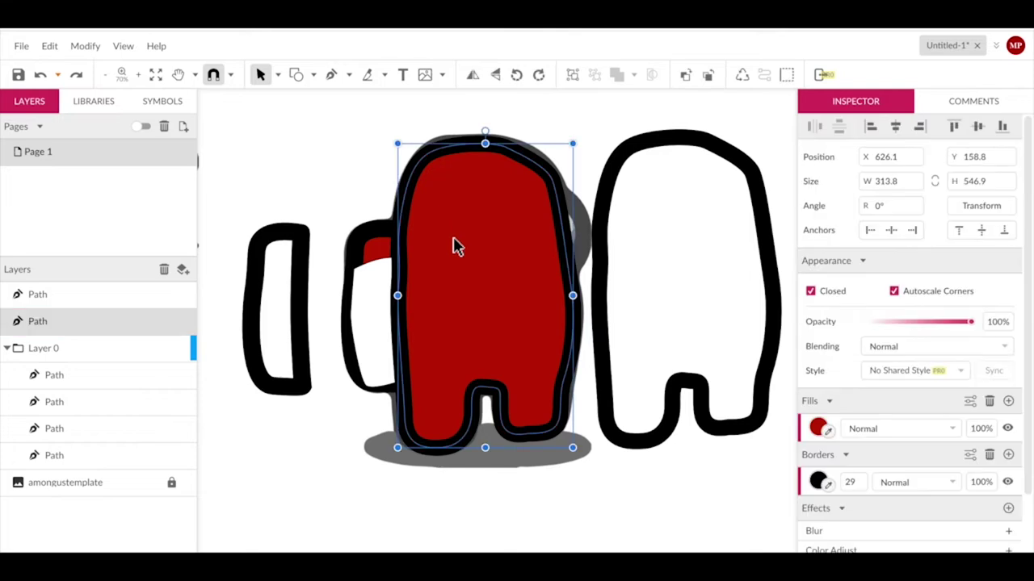
right_click(453, 236)
mouse_move(495, 177)
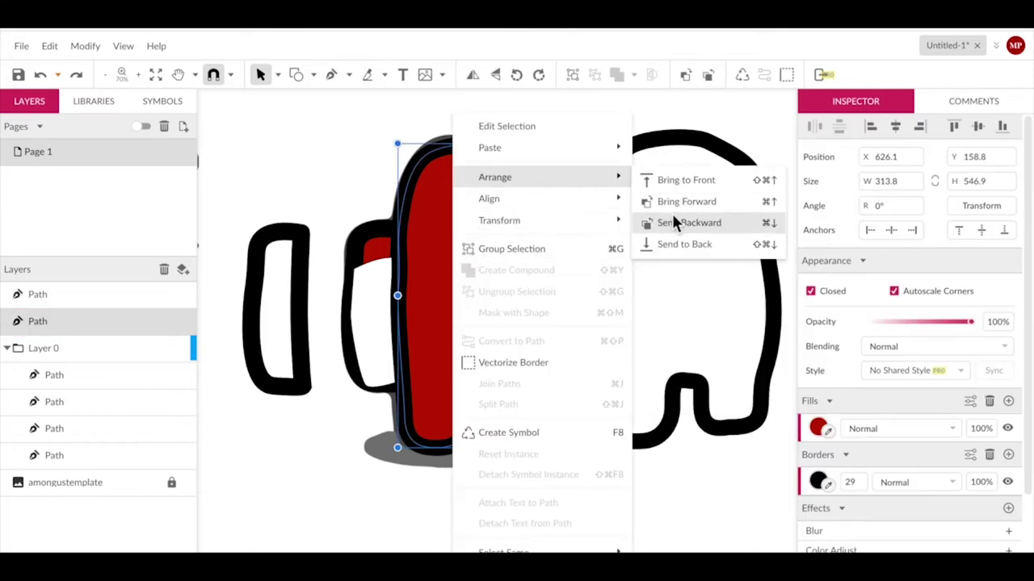
click(676, 223)
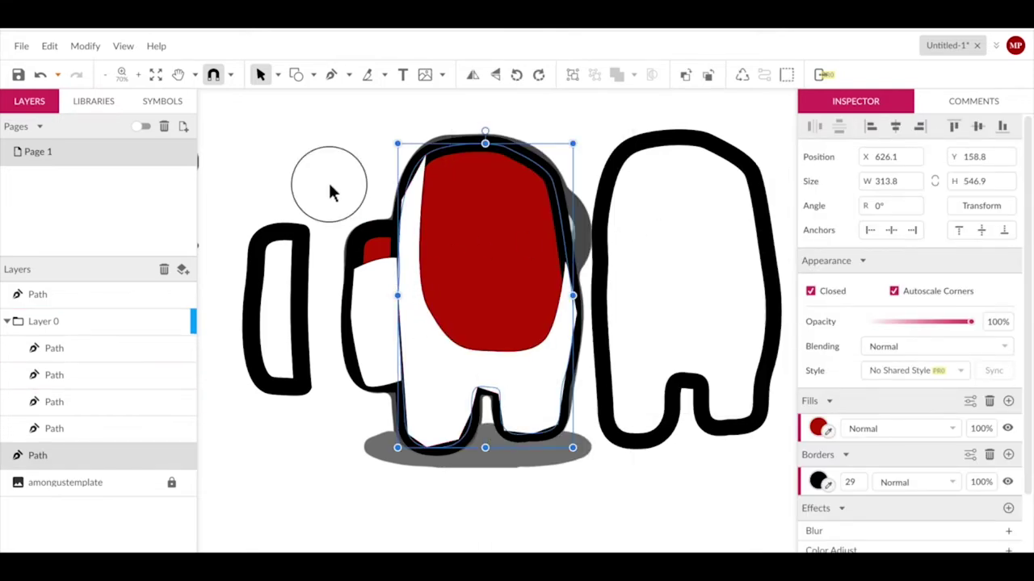
click(330, 191)
drag(565, 150, 482, 153)
Step: Place the backpack outline on the backpack, bring it to the front, and nudge it right
click(677, 220)
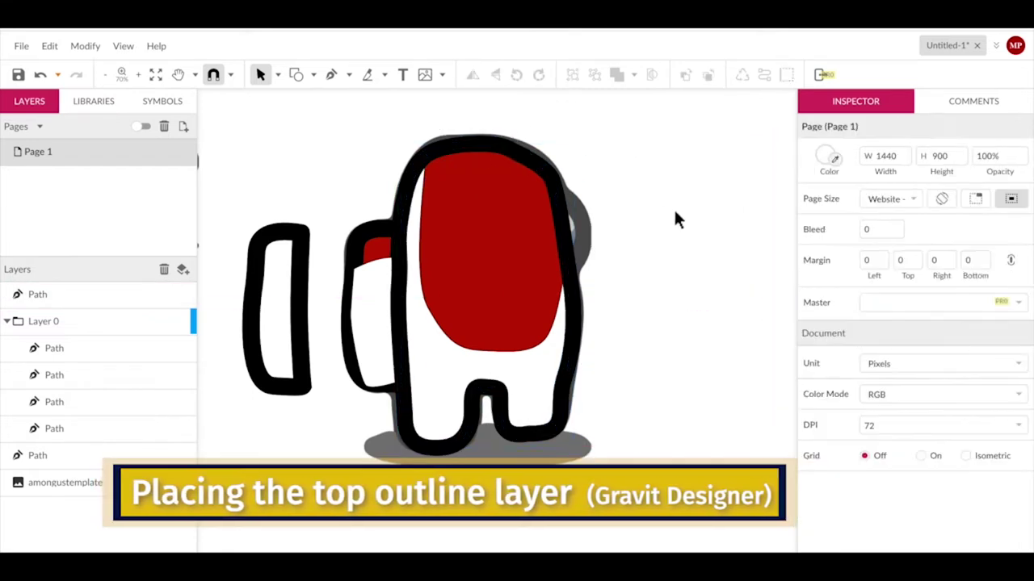
drag(309, 293, 396, 288)
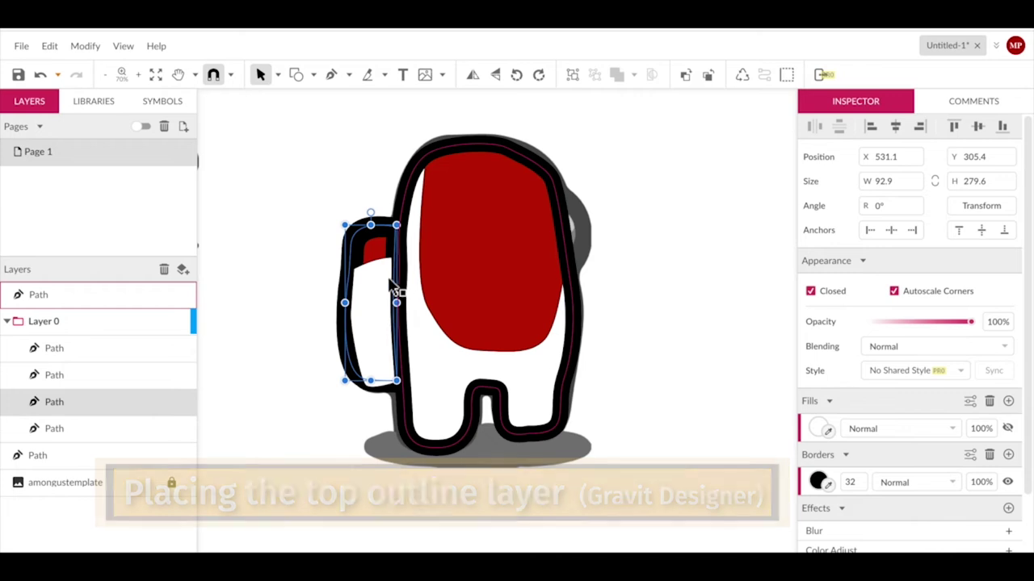
right_click(397, 288)
click(561, 186)
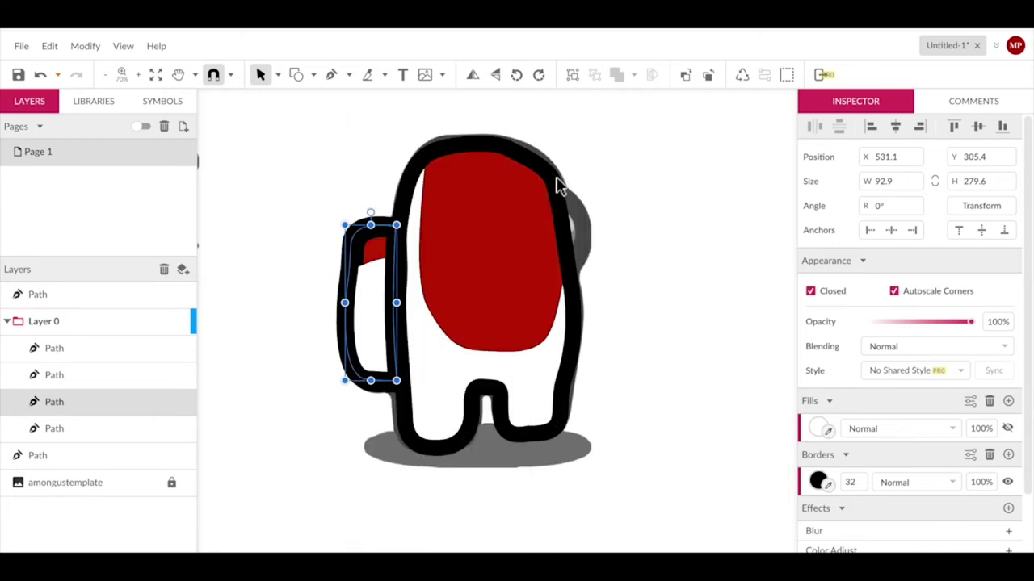
click(635, 219)
drag(347, 305, 353, 302)
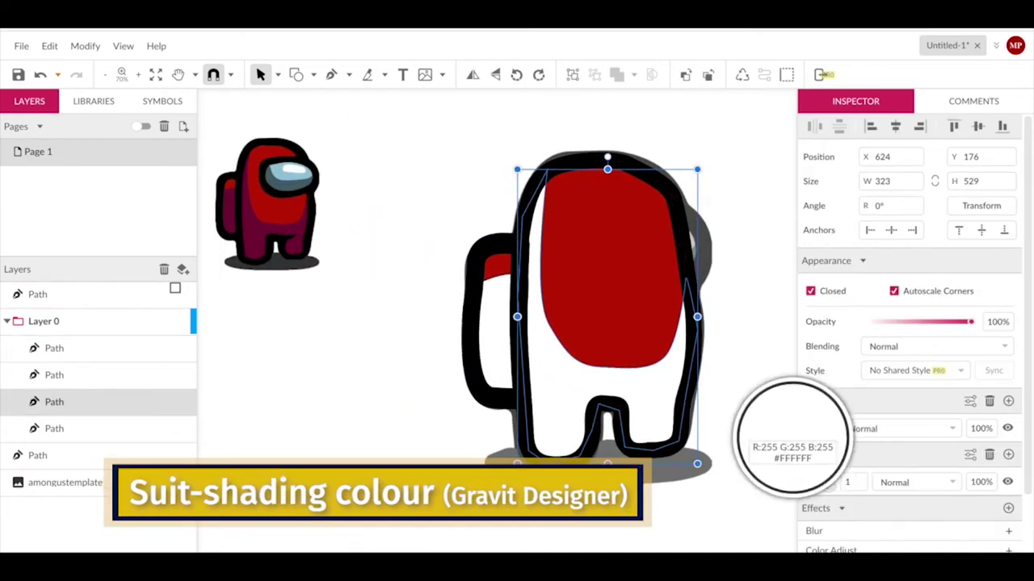
Step: Fill the body shading and backpack with the reference maroon and hide the red body layer
click(258, 240)
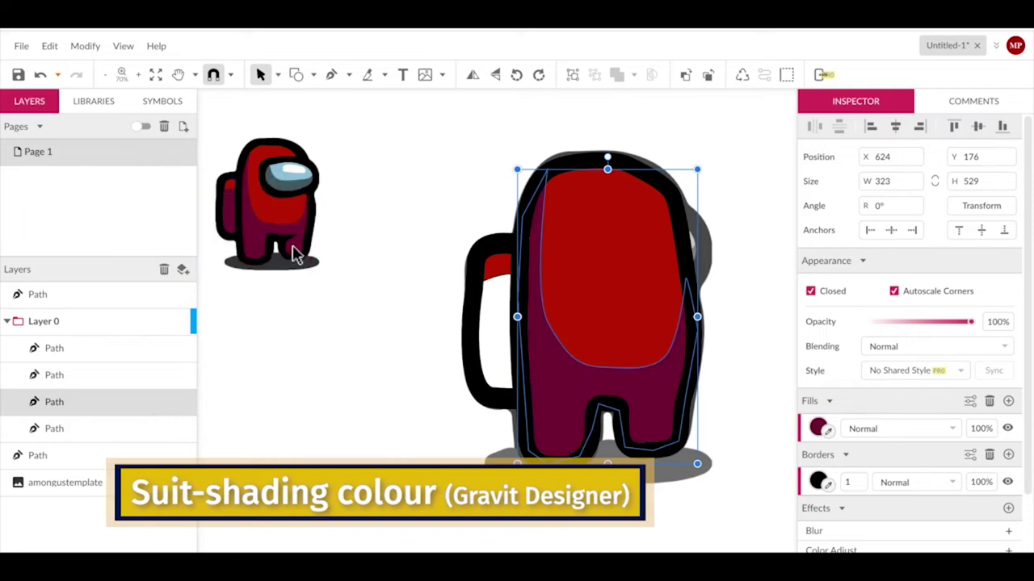
click(493, 331)
click(828, 432)
click(234, 218)
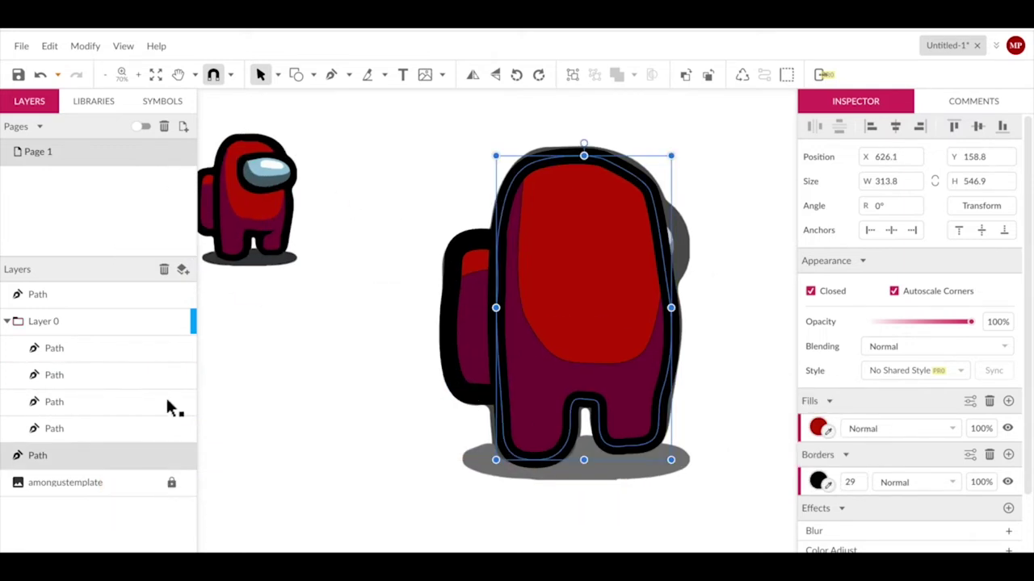
click(191, 457)
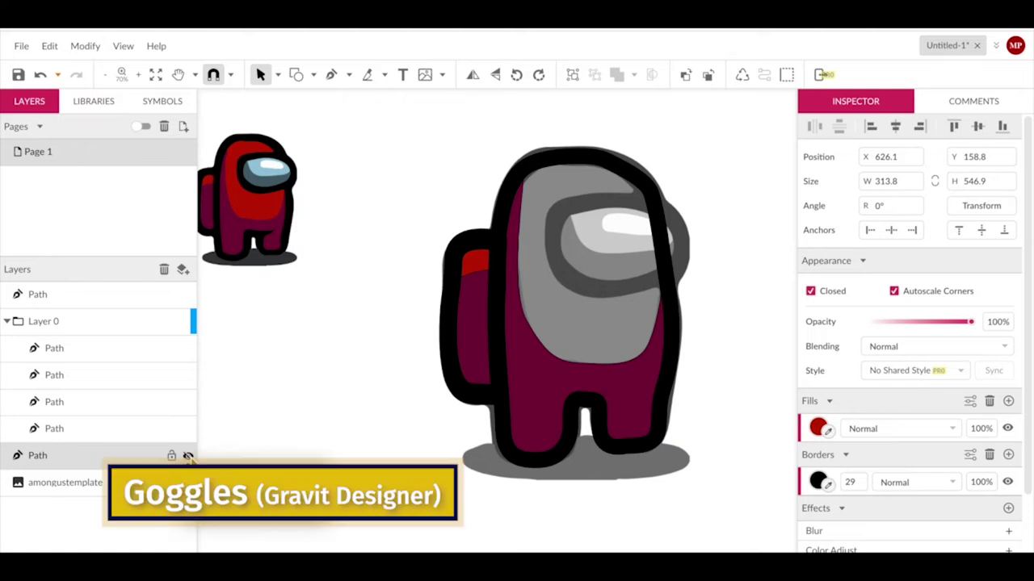
Step: Trace a closed five-point visor shape over the crewmate's face
key(p)
click(553, 226)
click(656, 207)
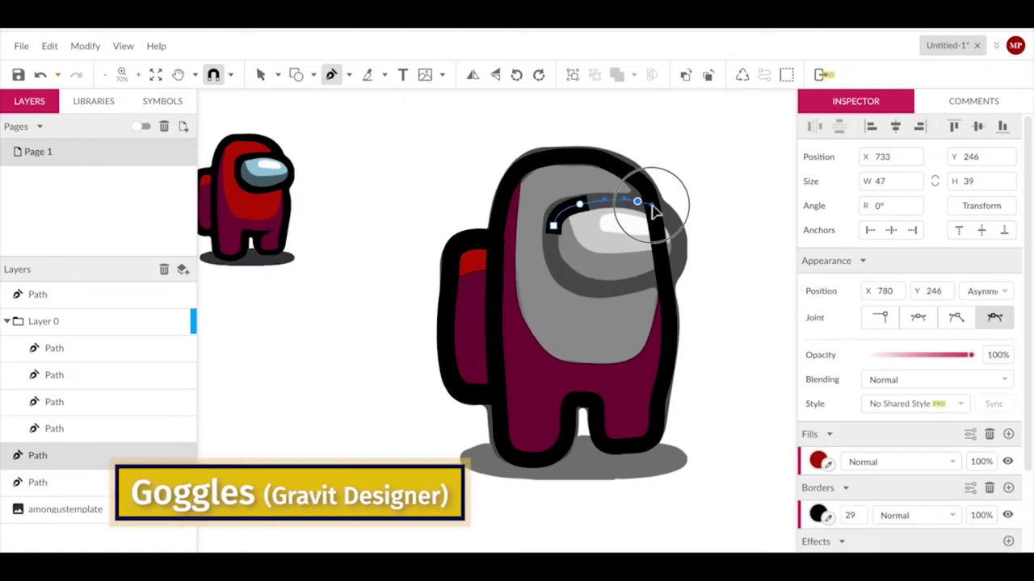
click(637, 283)
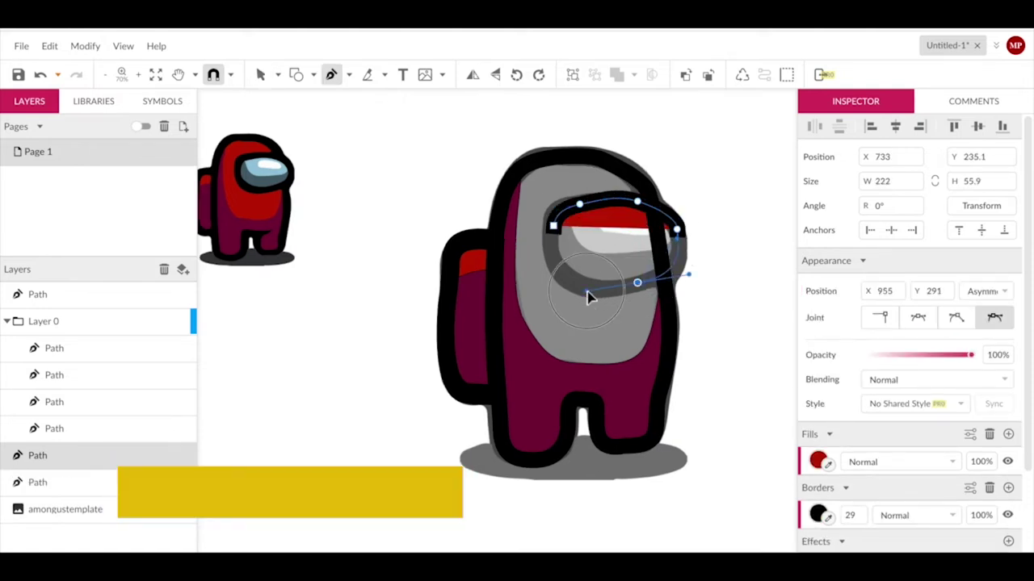
click(557, 267)
click(553, 227)
drag(561, 212, 552, 227)
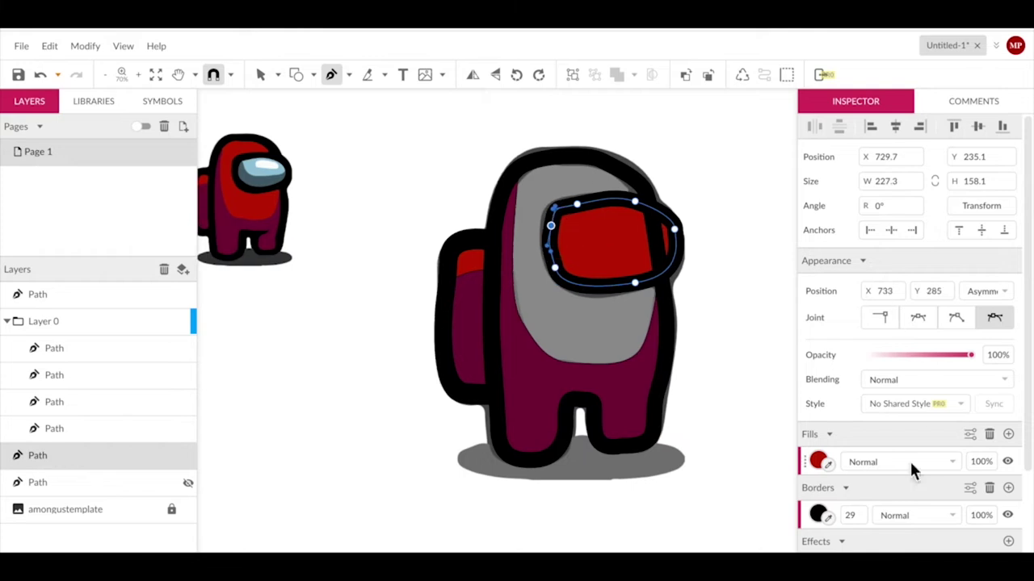
Step: Fill the visor with the reference light blue and place a copy beside the crewmate
click(829, 467)
click(260, 170)
key(Escape)
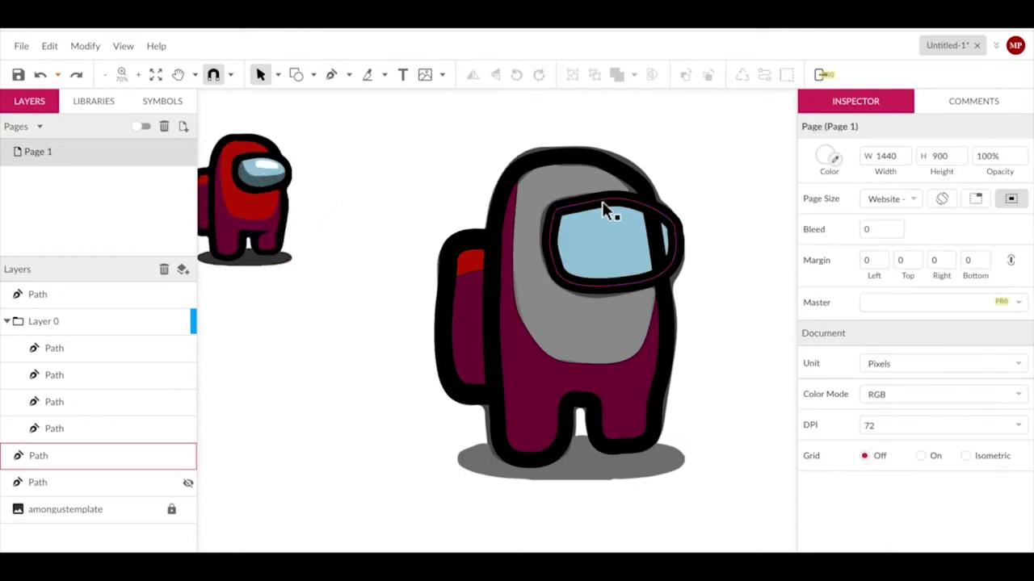
drag(605, 210, 315, 319)
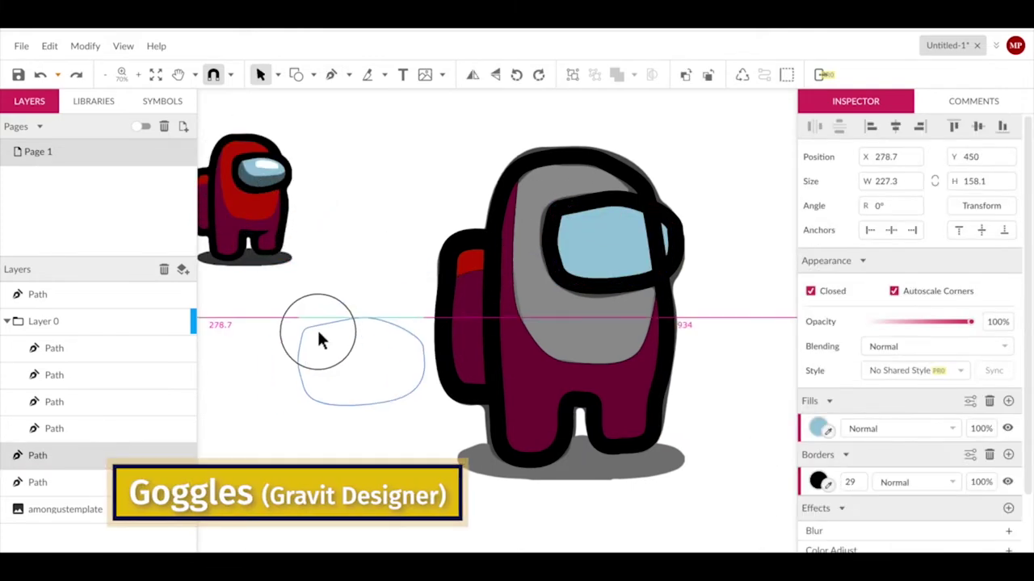
click(364, 258)
Step: Bring the visor on the body in front of the body shapes
click(614, 234)
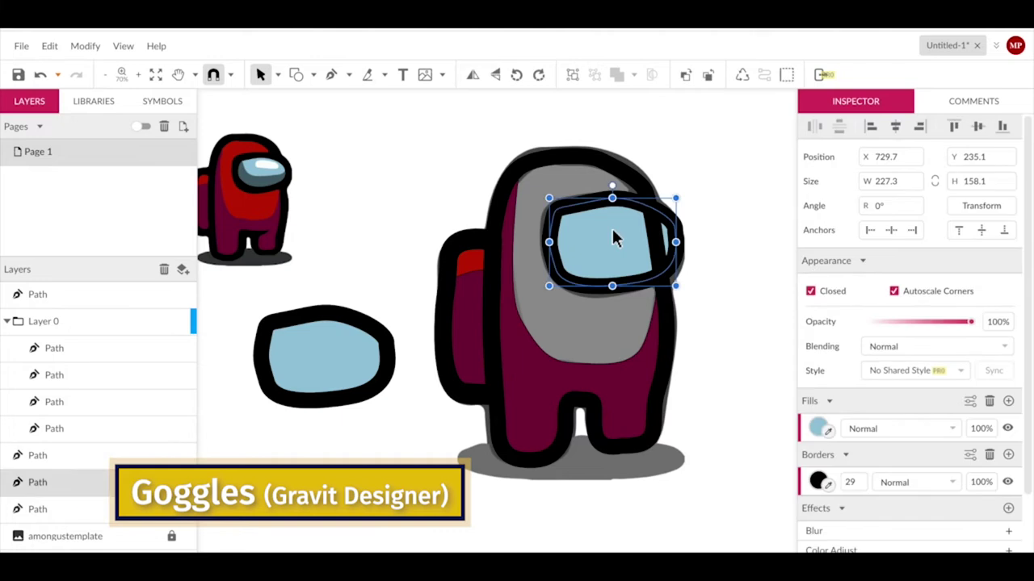
right_click(613, 234)
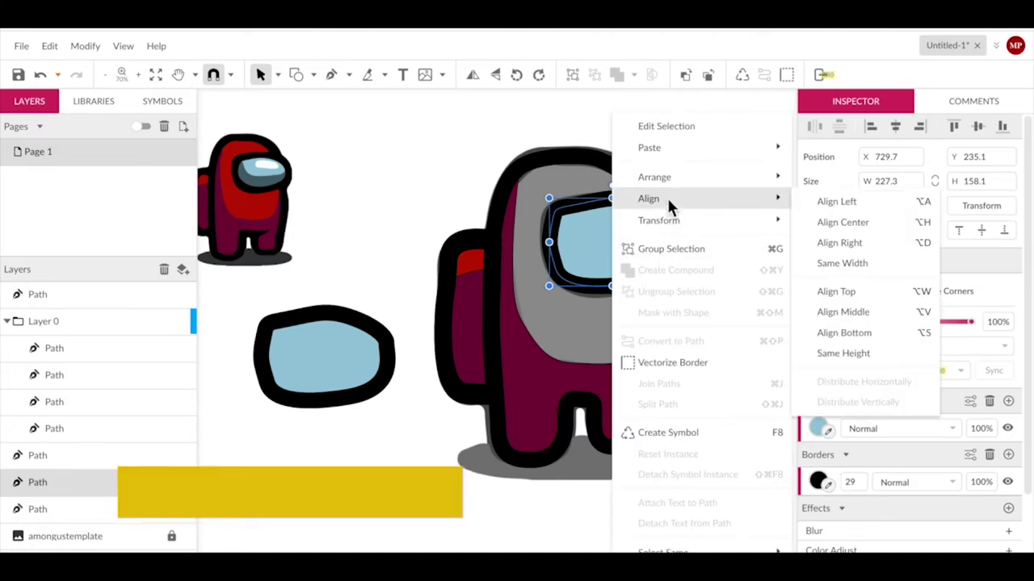
mouse_move(654, 177)
click(853, 180)
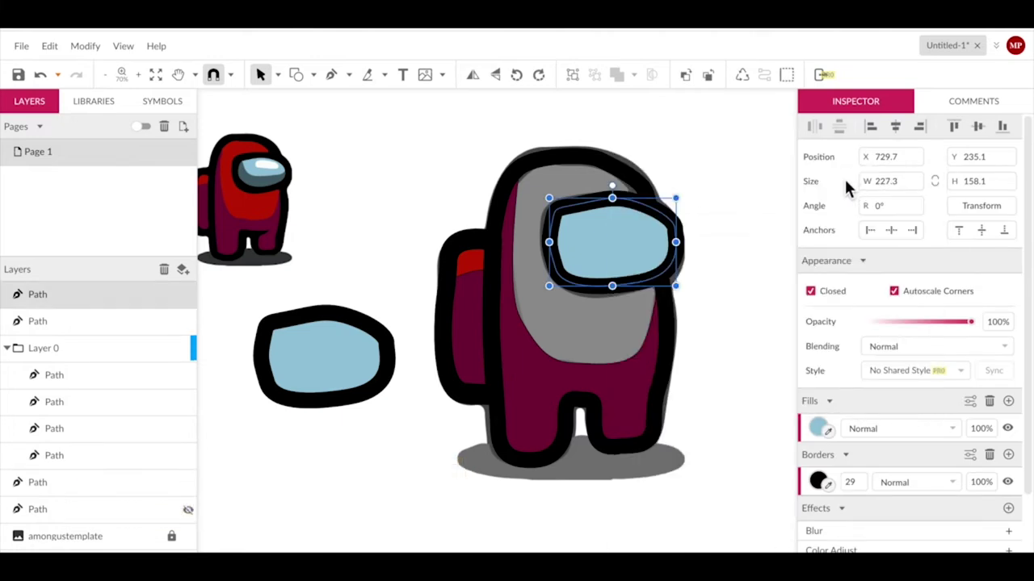
click(729, 176)
Step: Hide the spare visor copy's blue fill, leaving only its black outline
click(335, 371)
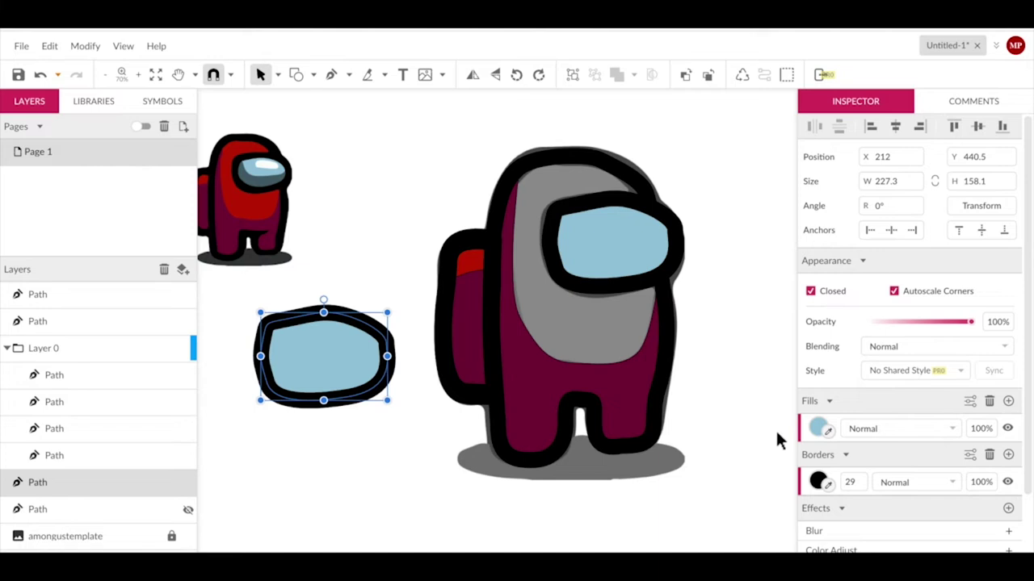
click(1010, 430)
click(432, 462)
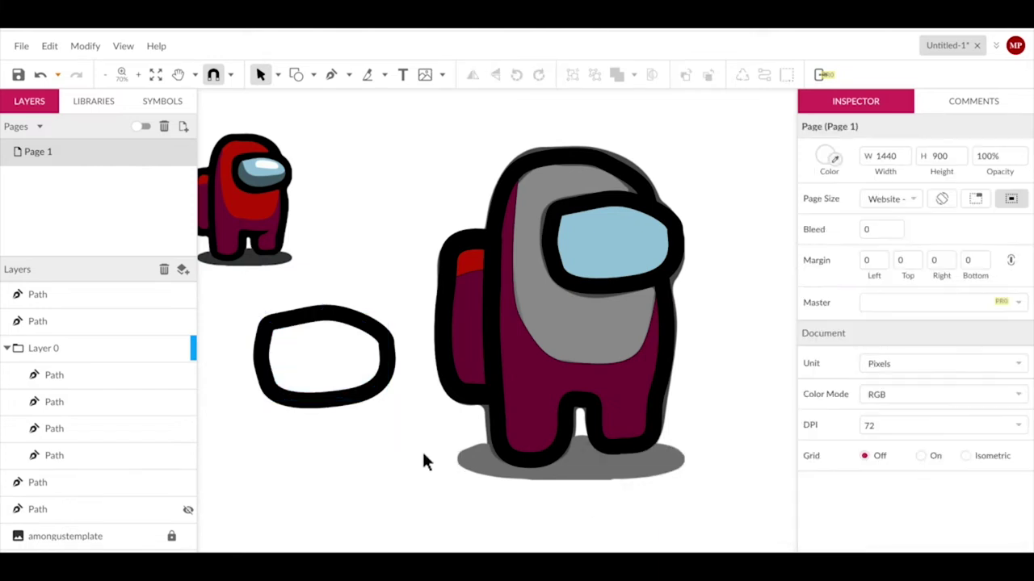
Step: Move the blue visor shape aside, hide its fill, and trace a six-point lens shape
drag(671, 240, 785, 164)
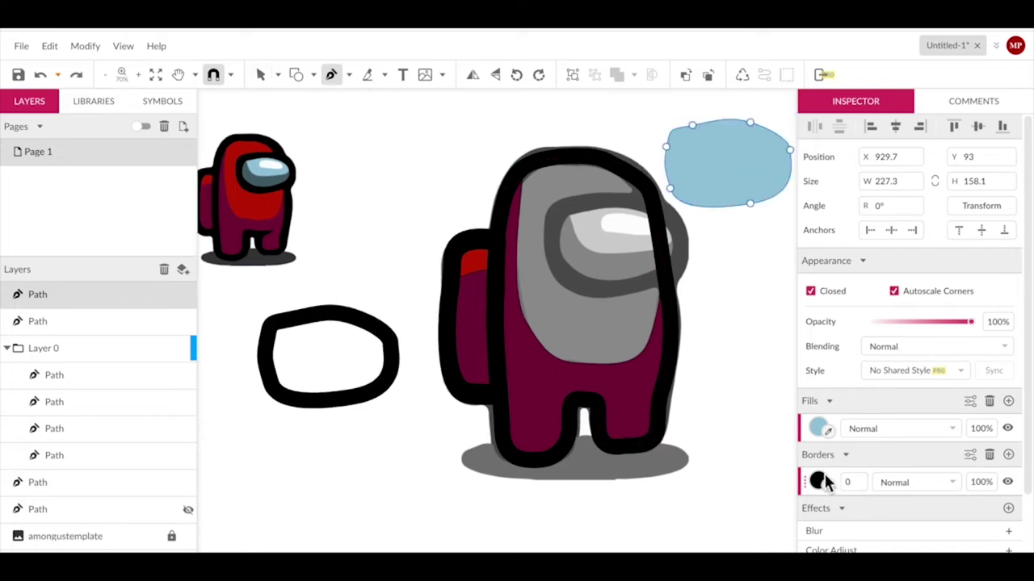
click(1008, 429)
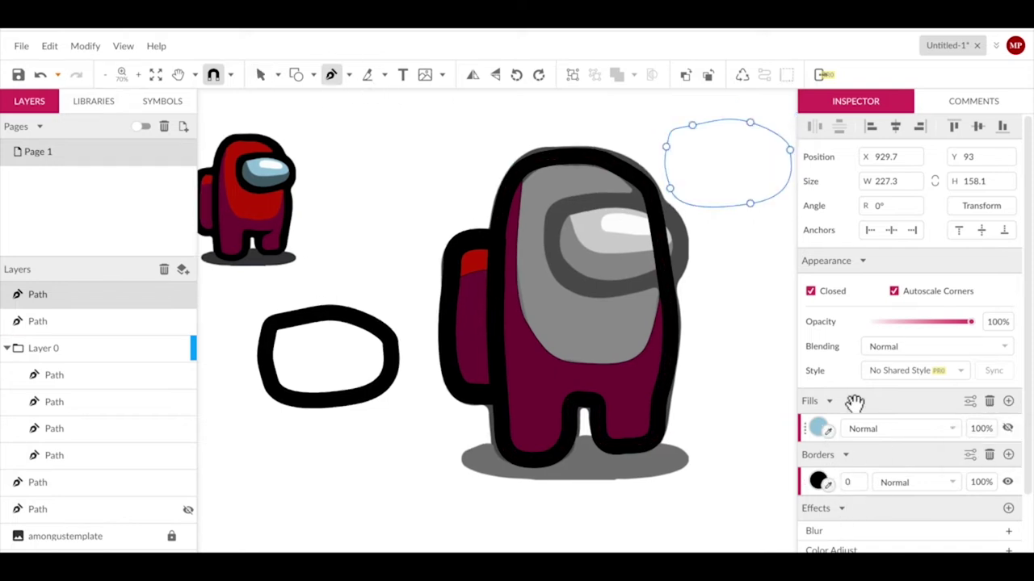
click(566, 206)
click(590, 255)
click(675, 242)
click(598, 295)
click(556, 275)
click(547, 236)
click(566, 208)
key(v)
Step: Fill the lens shape with the small crewmate's blue-grey
key(Escape)
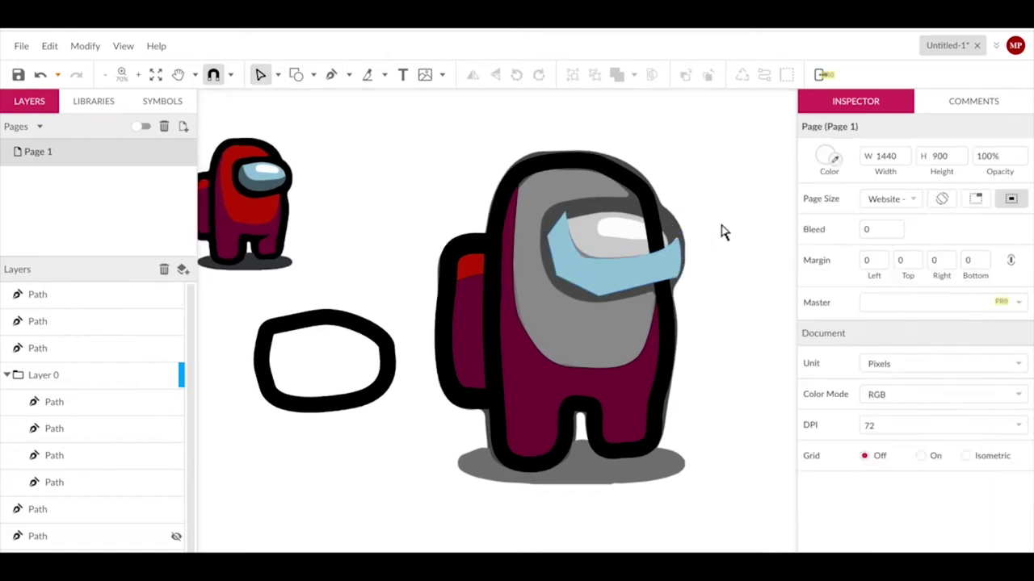
click(827, 431)
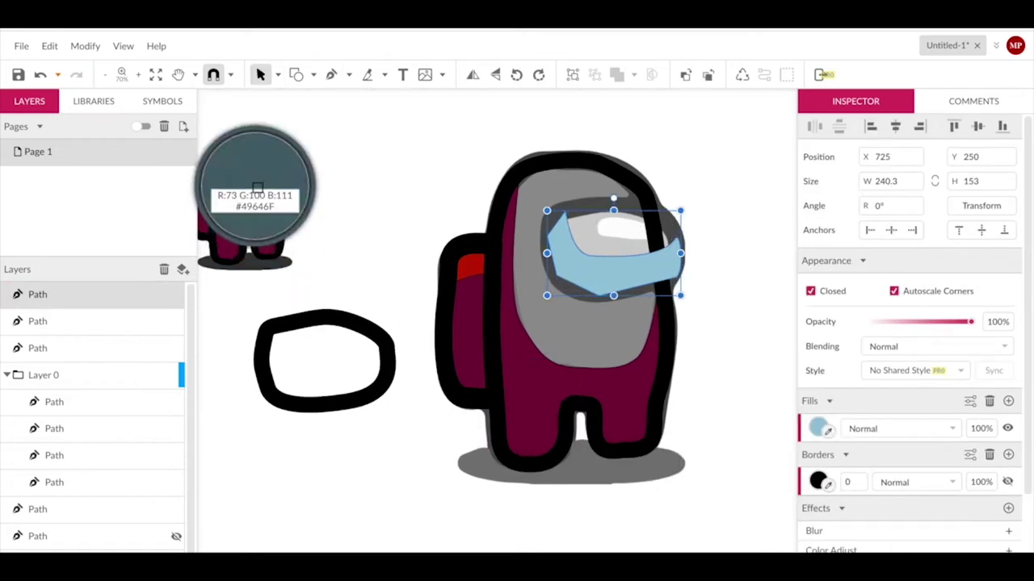
click(256, 194)
Step: Give the ellipse a 29 border, restore its light-blue fill, and move it onto the face
drag(859, 482, 872, 462)
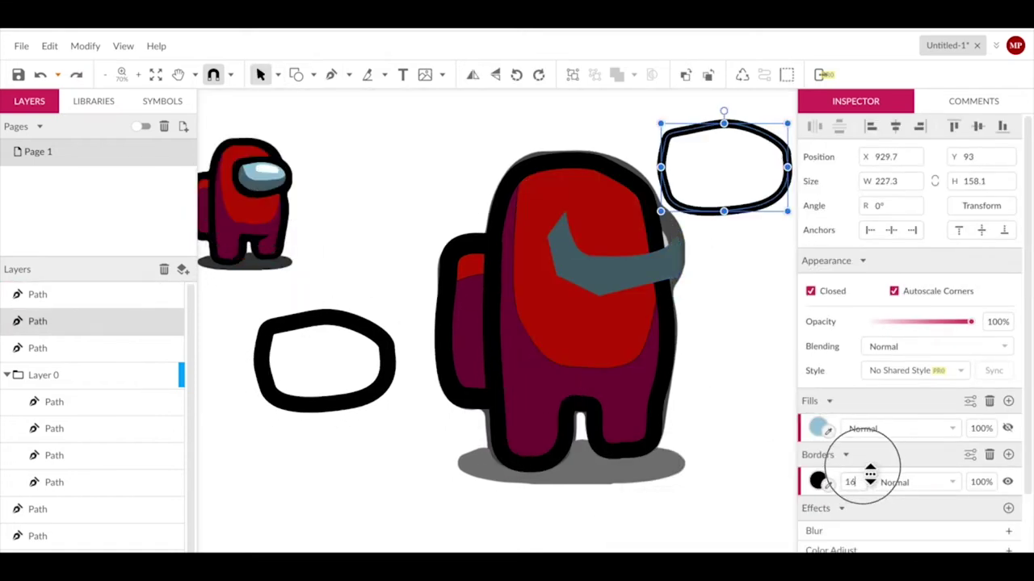
click(1008, 428)
drag(769, 147, 658, 225)
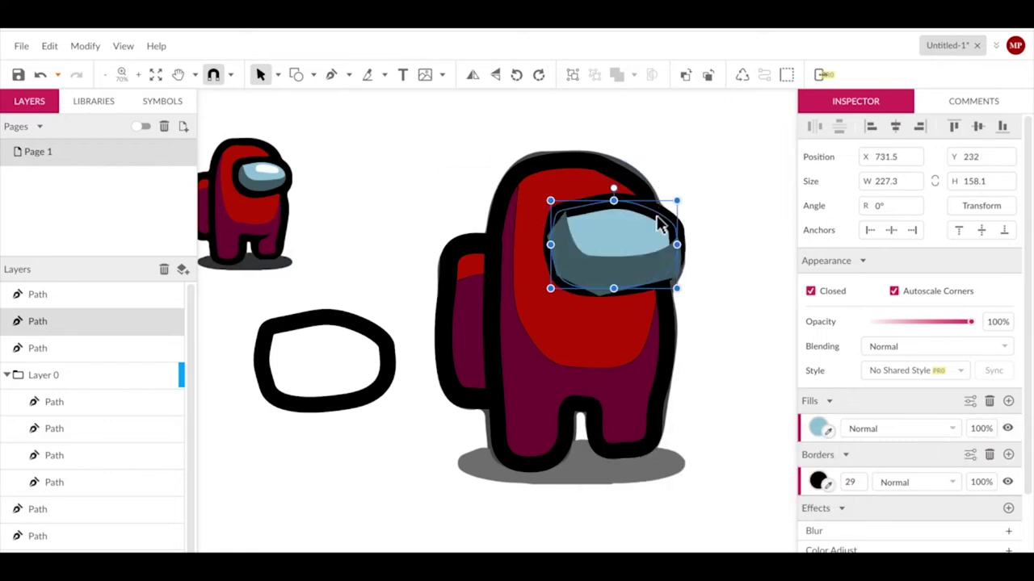
click(743, 213)
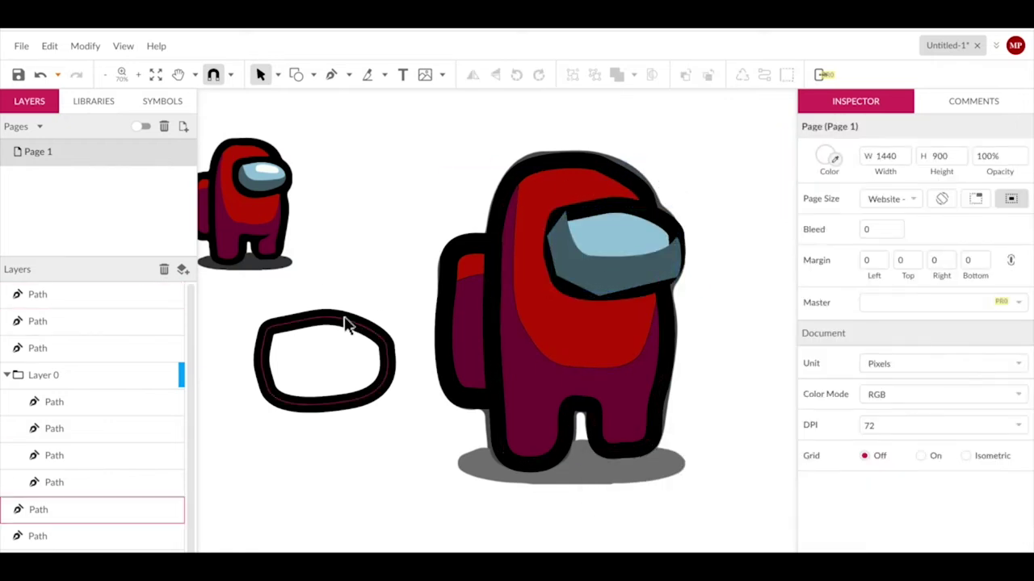
Step: Bring the spare visor outline to the front and lay it over the visor
right_click(349, 326)
mouse_move(324, 361)
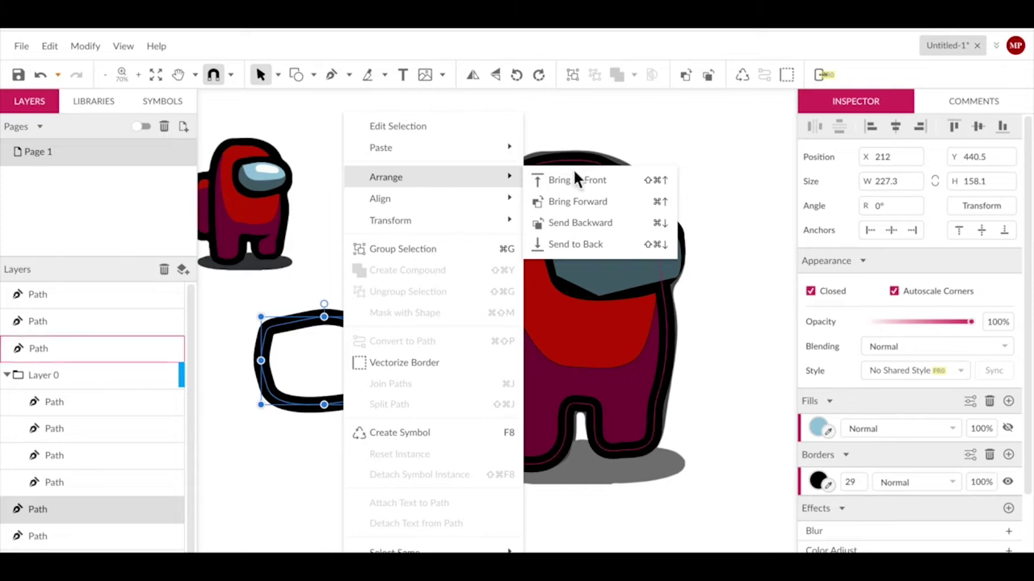
click(575, 181)
drag(344, 335, 646, 220)
click(733, 201)
click(669, 224)
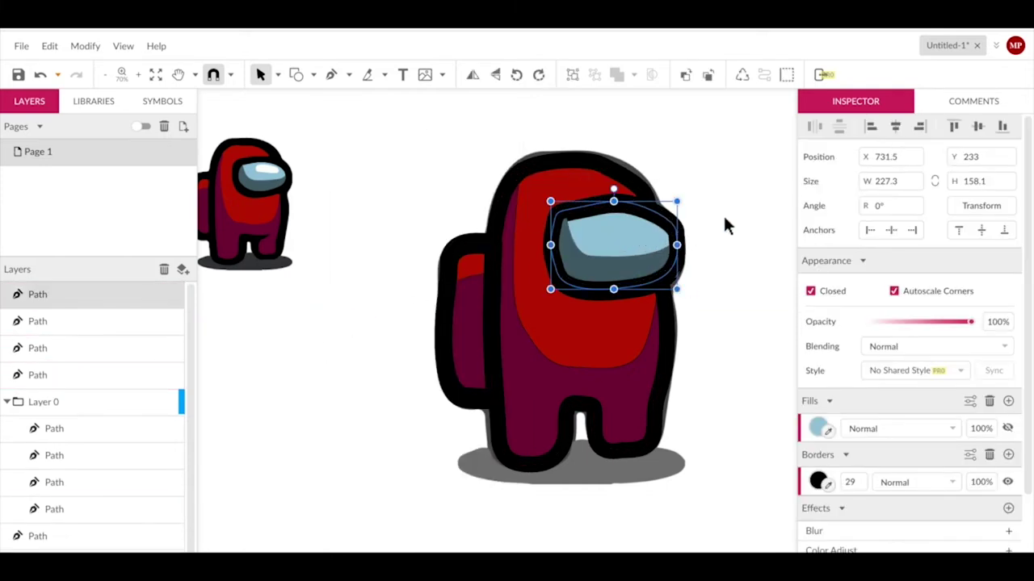
Step: Draw a curved white Pen line across the top of the visor
click(742, 207)
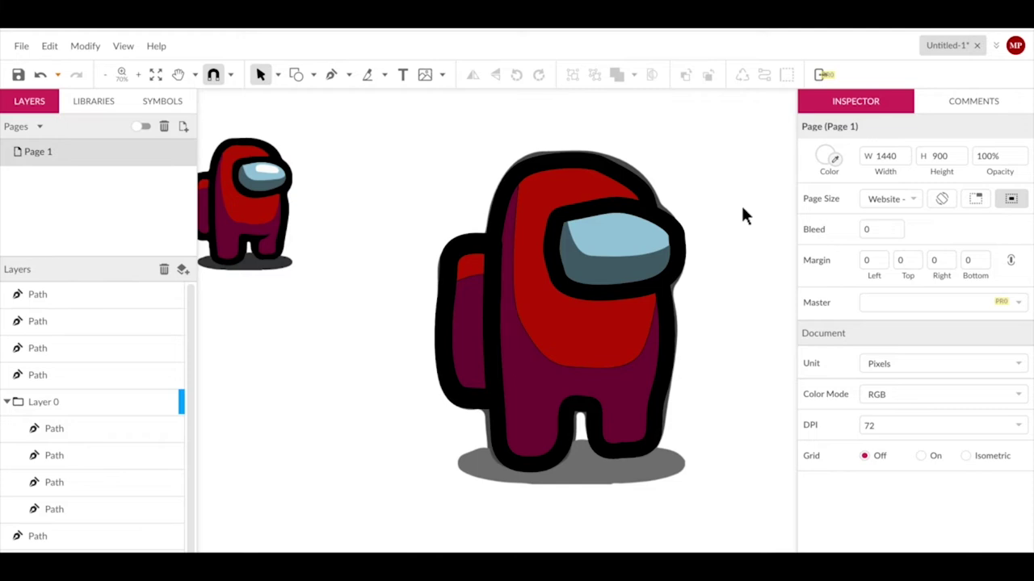
click(332, 75)
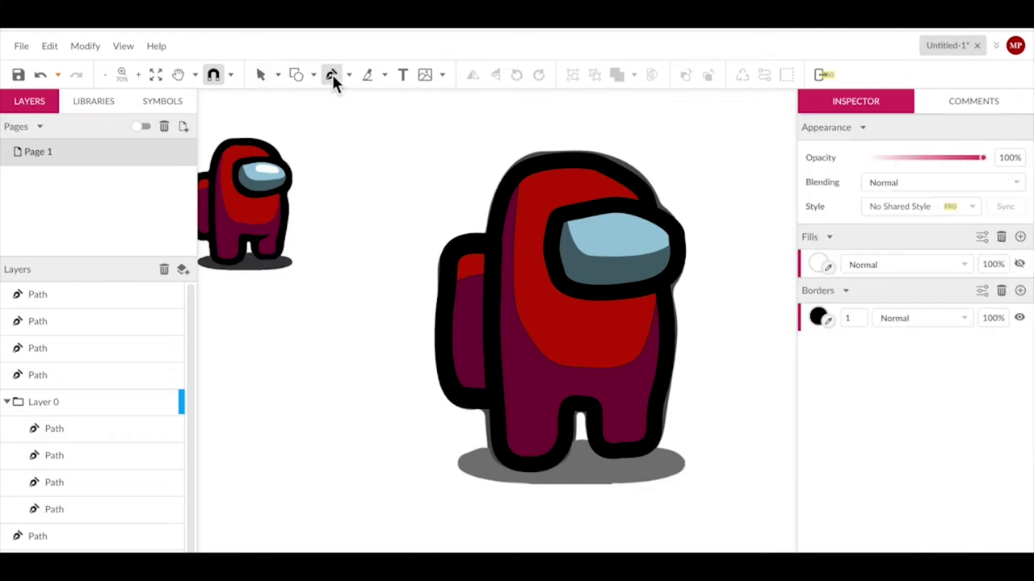
click(818, 317)
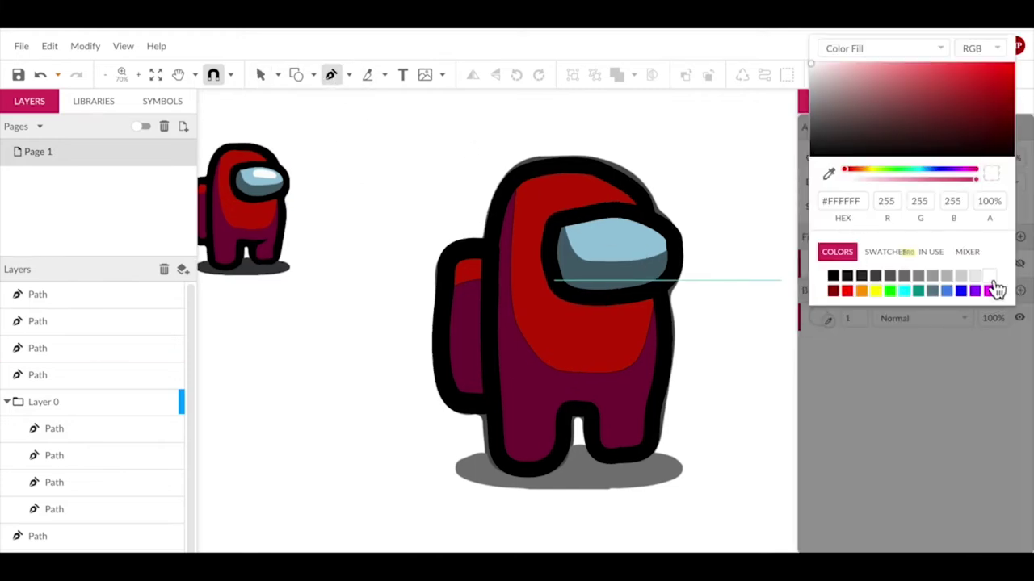
click(934, 355)
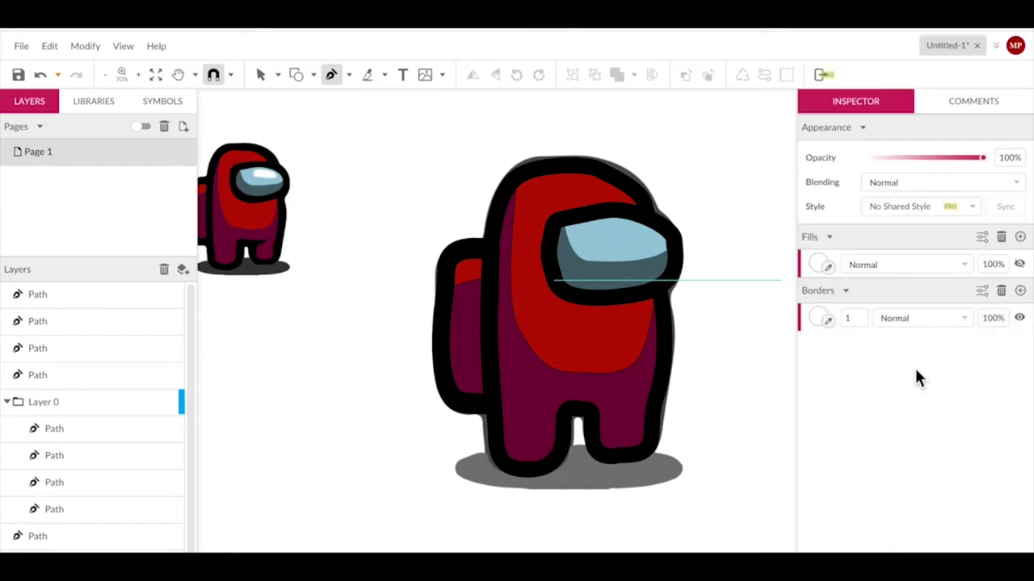
click(597, 234)
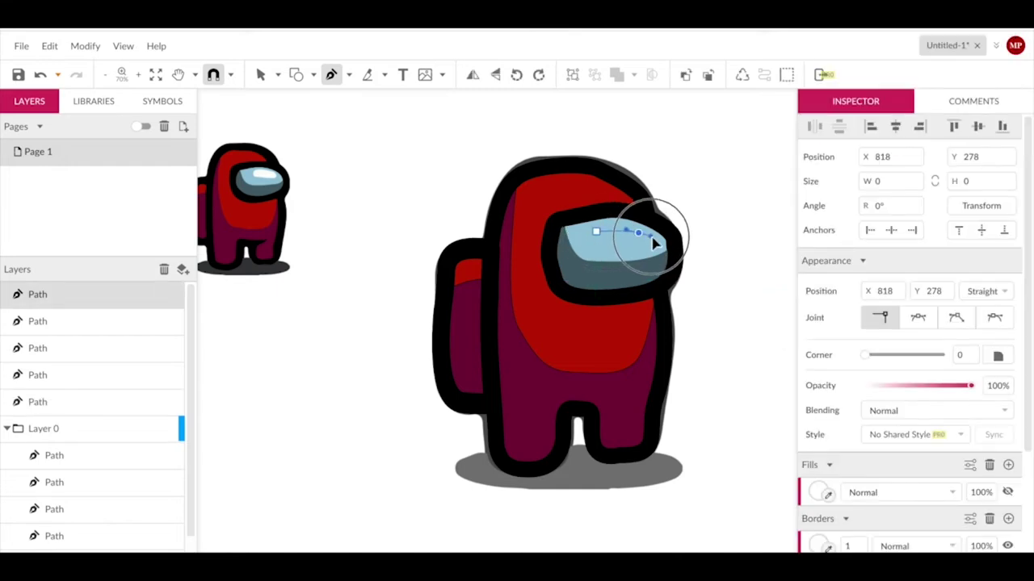
drag(661, 246, 646, 243)
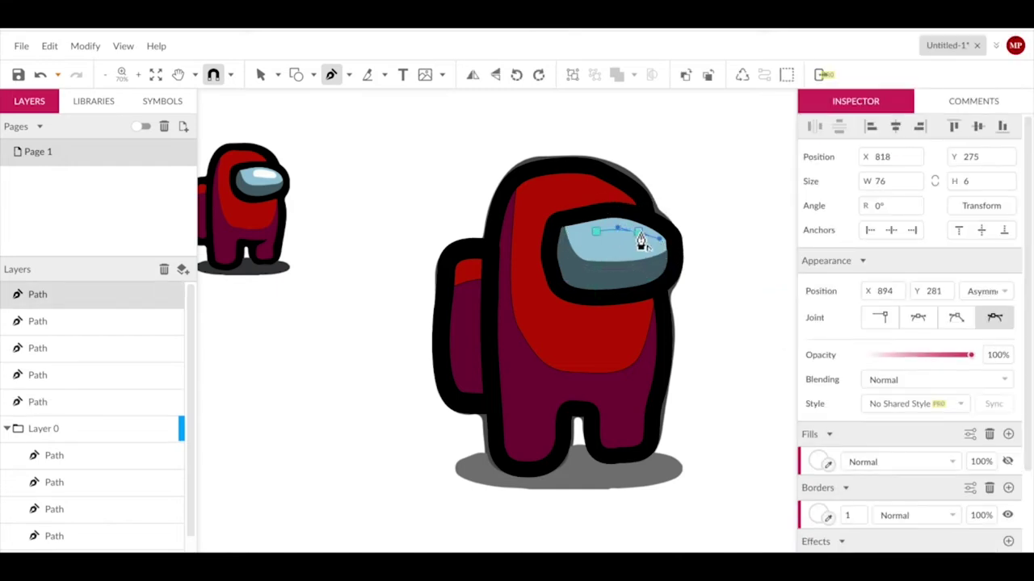
key(Escape)
Step: Set the highlight border width to 17 with round ends
scroll(833, 437, down, 1)
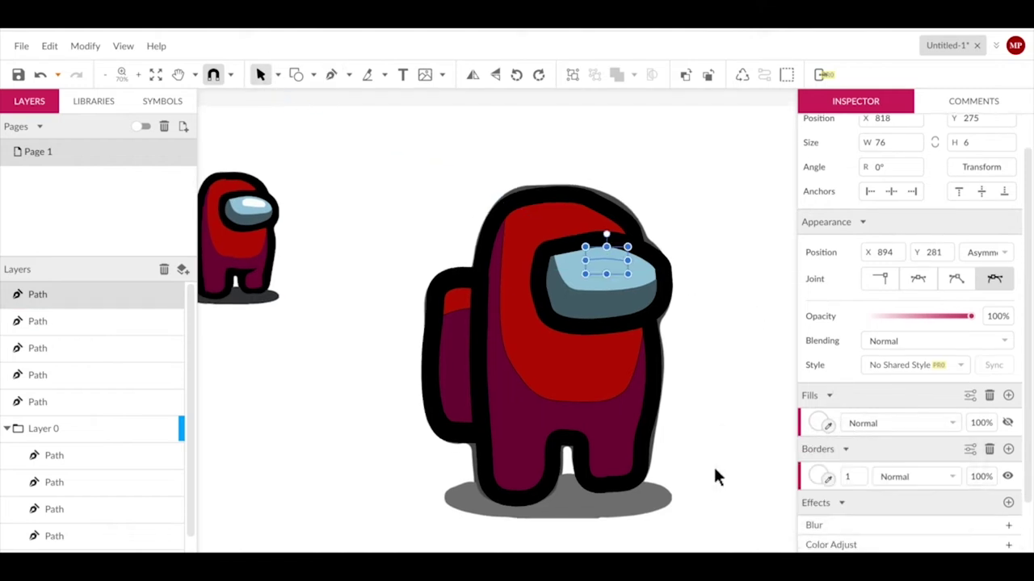
drag(859, 478, 863, 469)
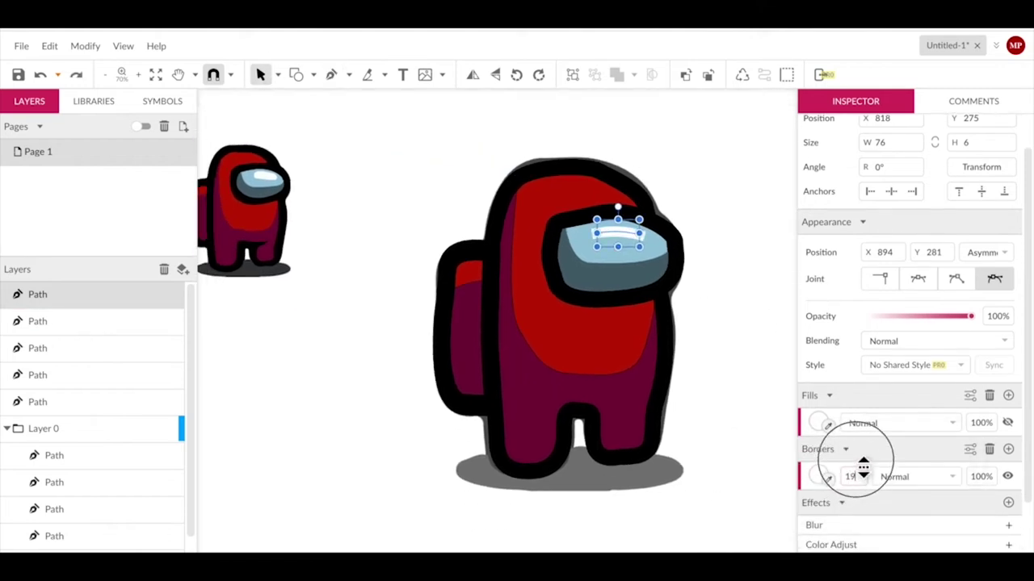
click(971, 450)
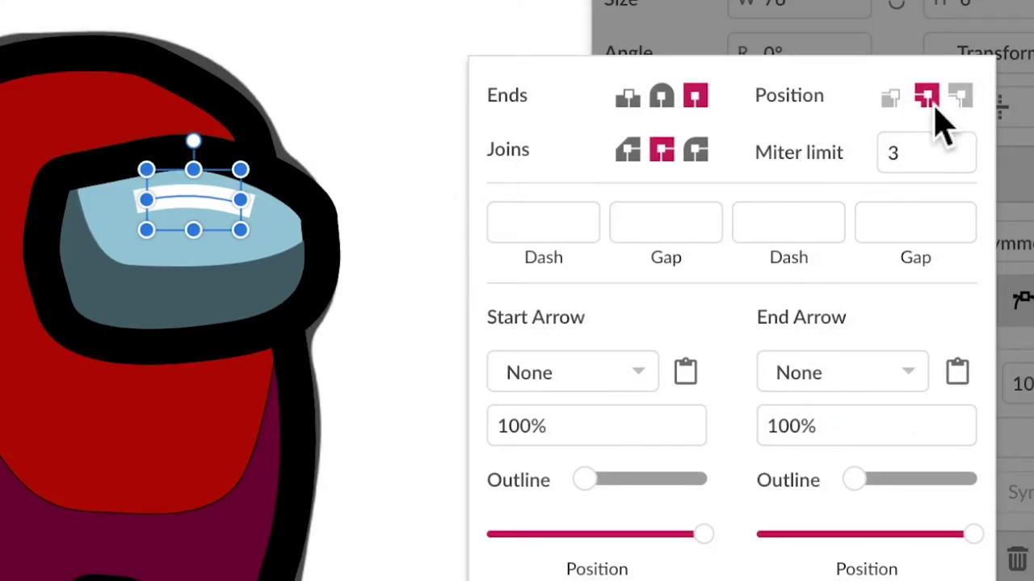
click(664, 98)
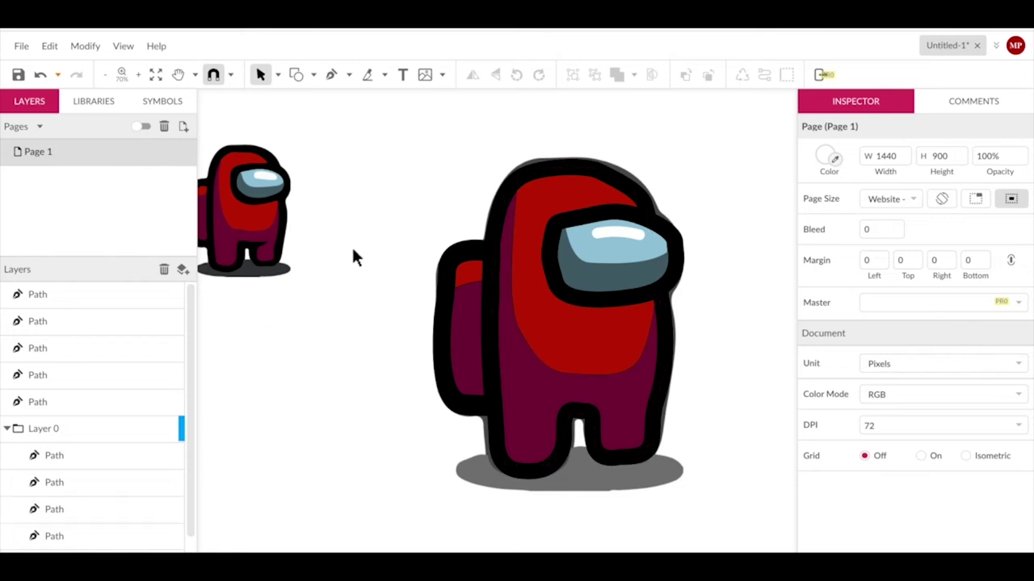
Step: Draw an ellipse shadow under the feet in the small crewmate's dark grey and bring up Arrange options
click(313, 75)
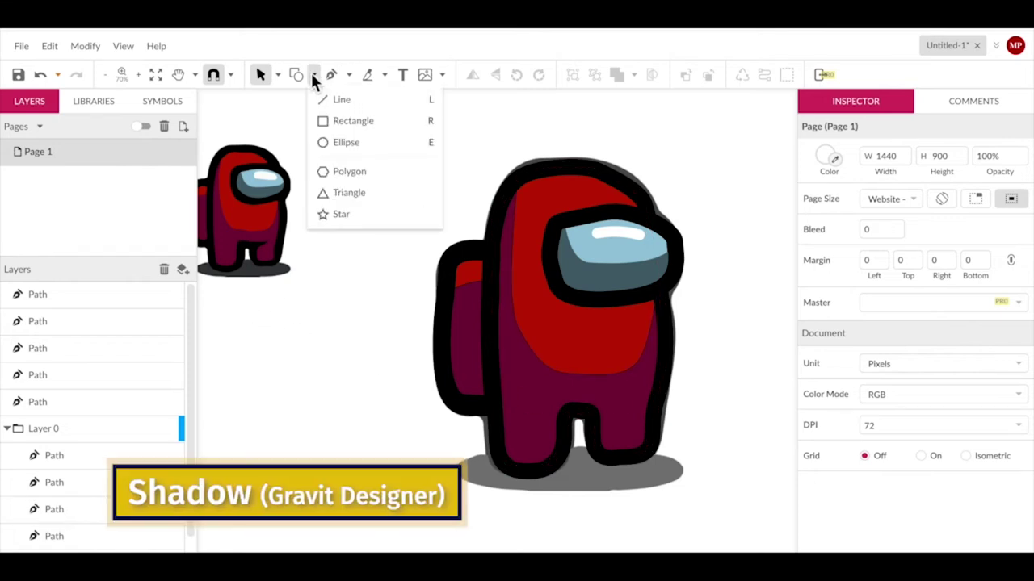
click(348, 144)
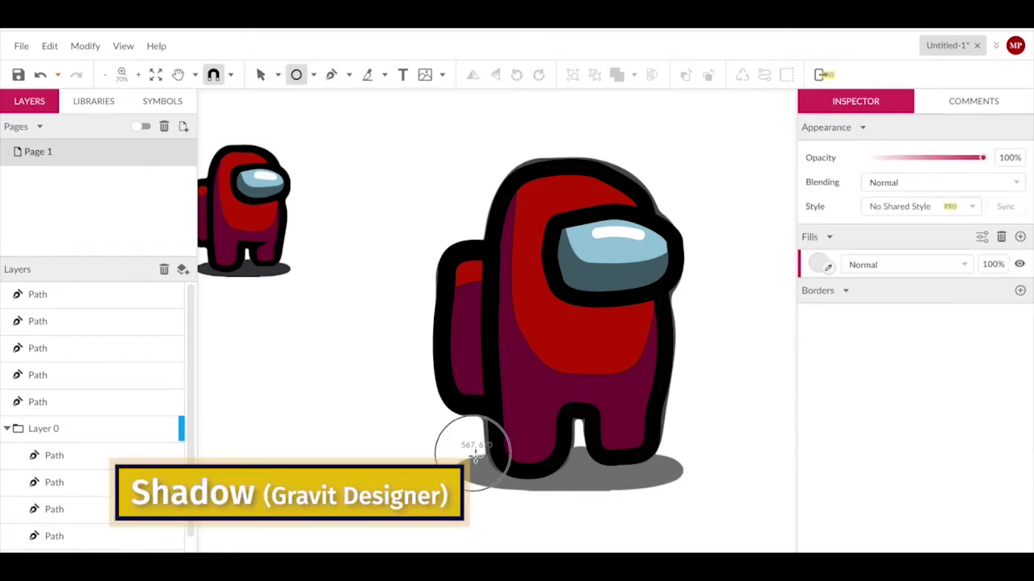
drag(475, 457, 685, 490)
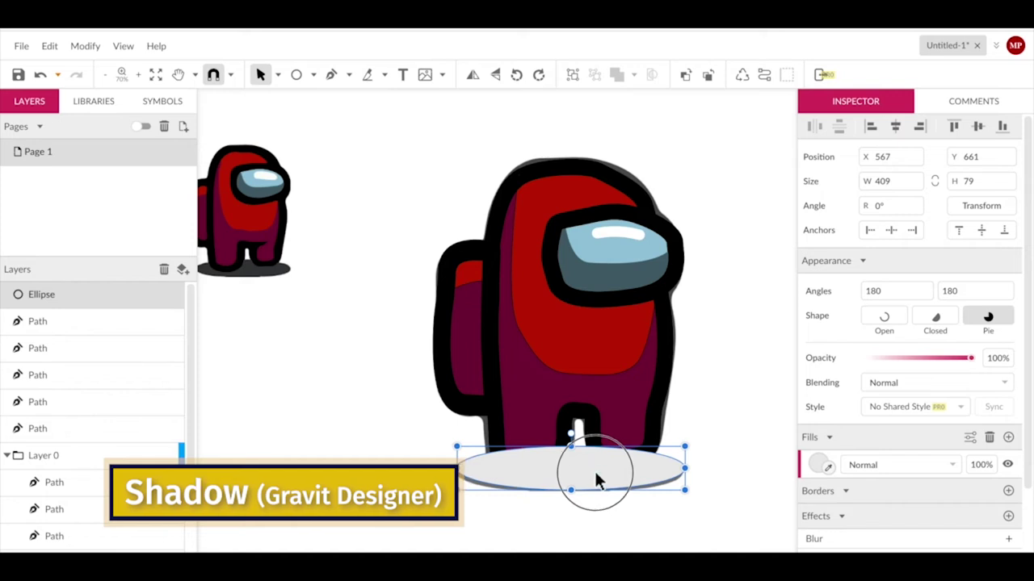
drag(596, 473, 596, 470)
click(829, 466)
click(253, 273)
right_click(581, 469)
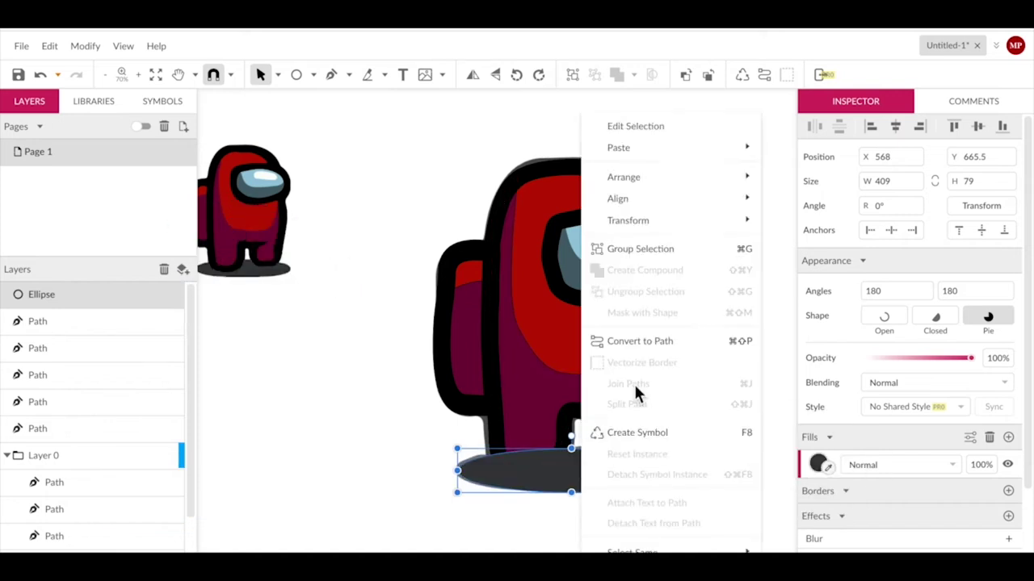
mouse_move(624, 177)
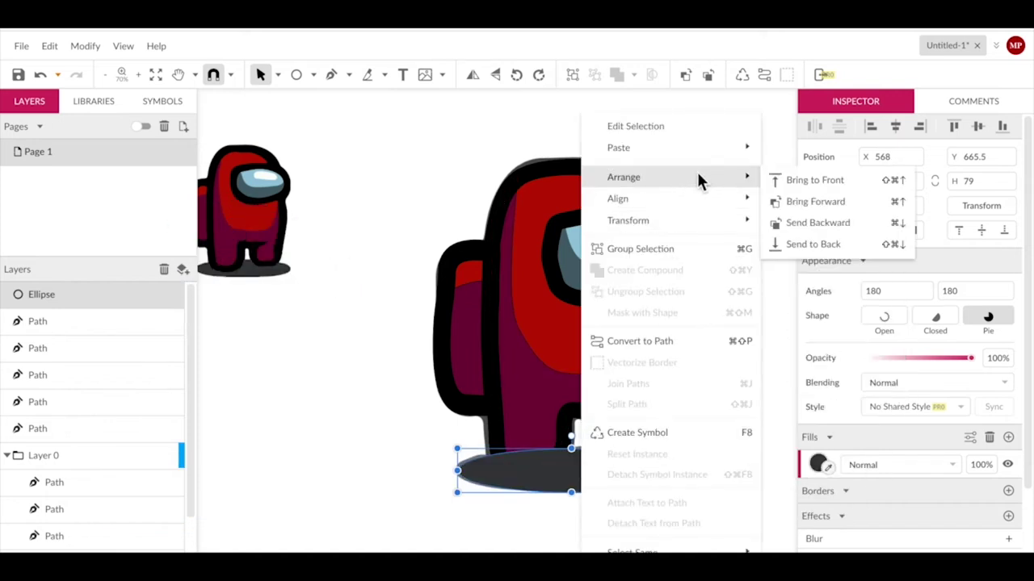
click(826, 251)
Step: Send the shadow behind the crewmate and set a black fill for the Pen tool
click(285, 170)
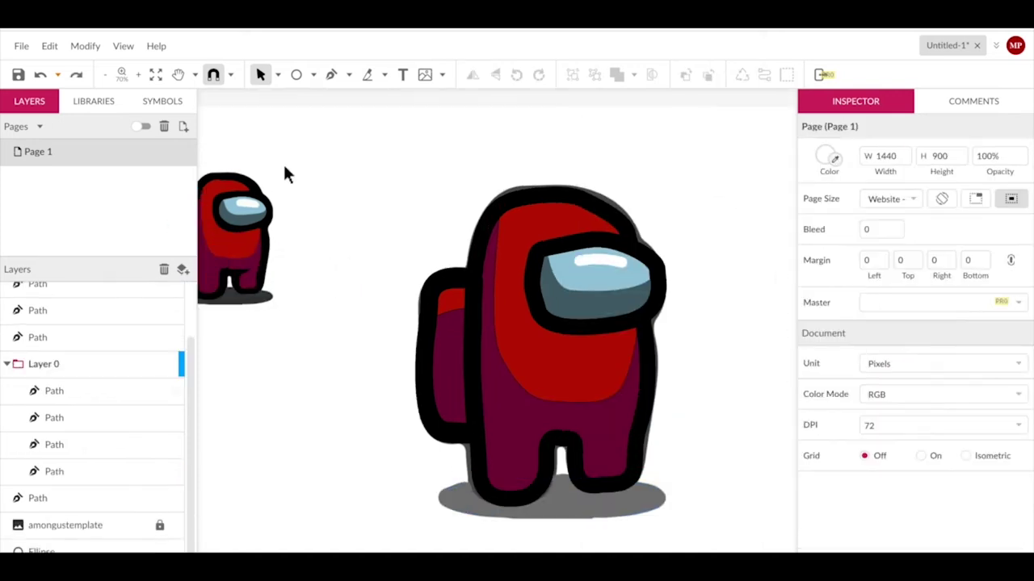
click(330, 77)
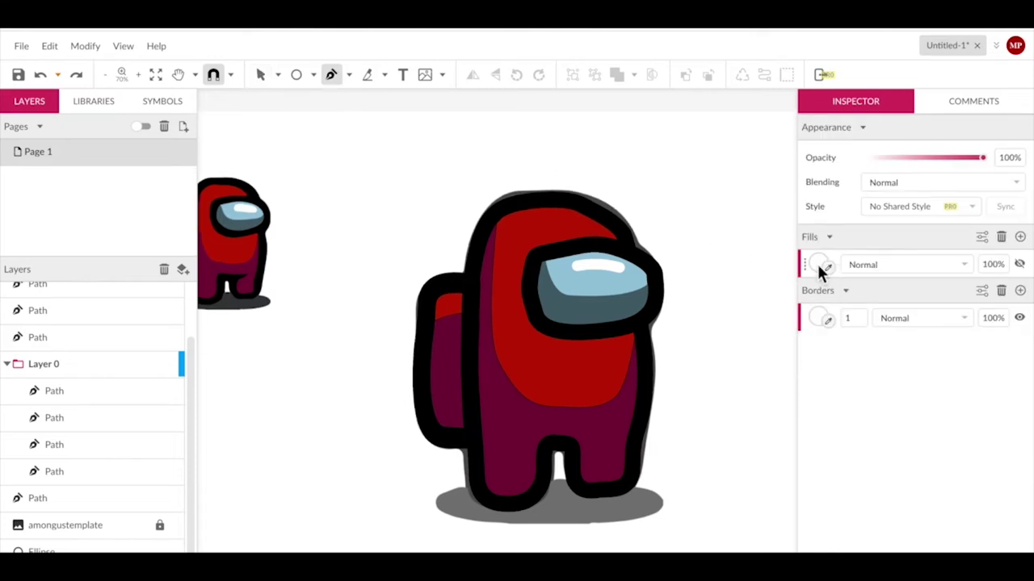
click(818, 263)
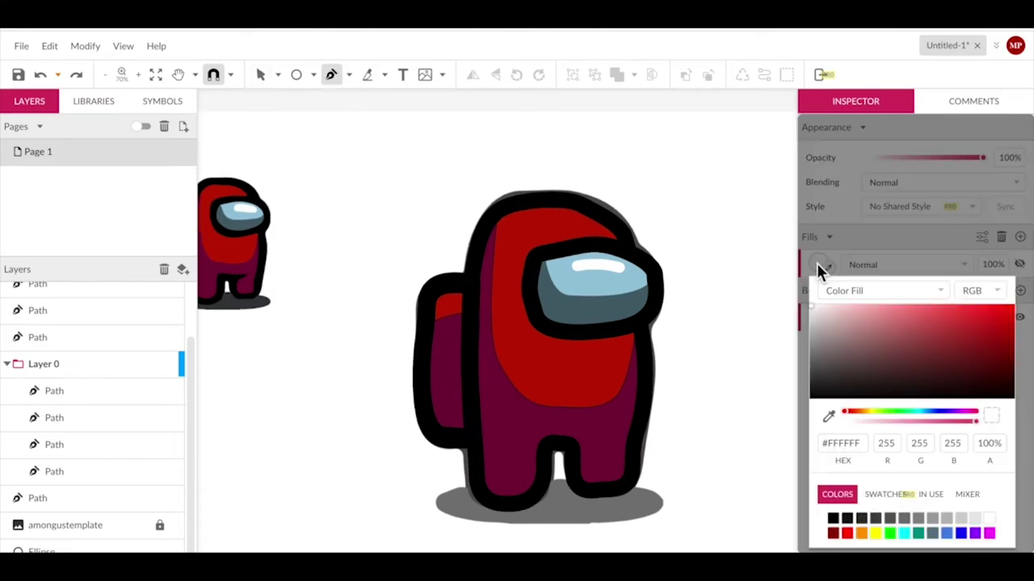
click(813, 395)
click(1018, 334)
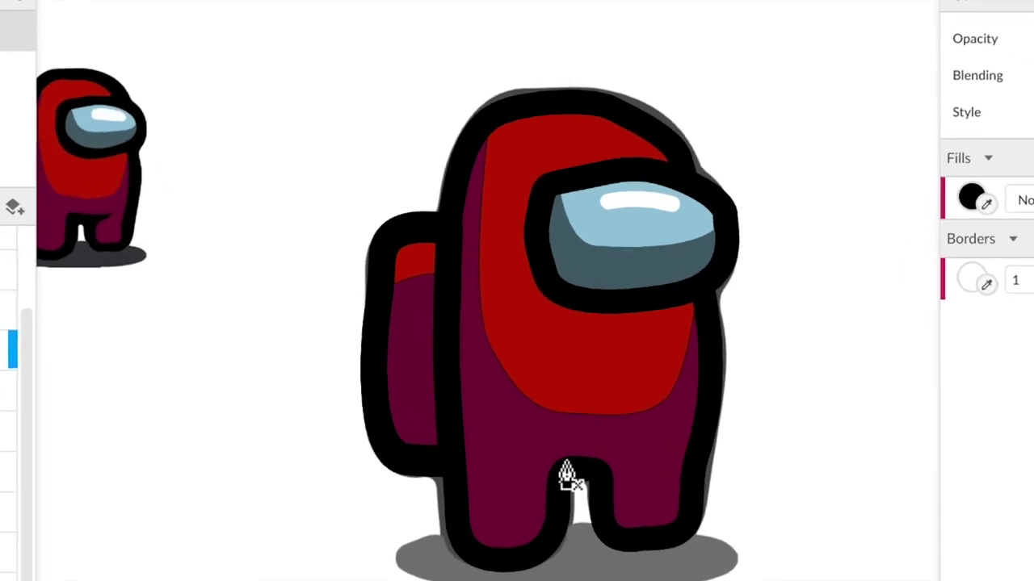
Step: Draw a closed black curved shape in the gap between the legs
click(563, 460)
click(641, 452)
drag(606, 489, 604, 507)
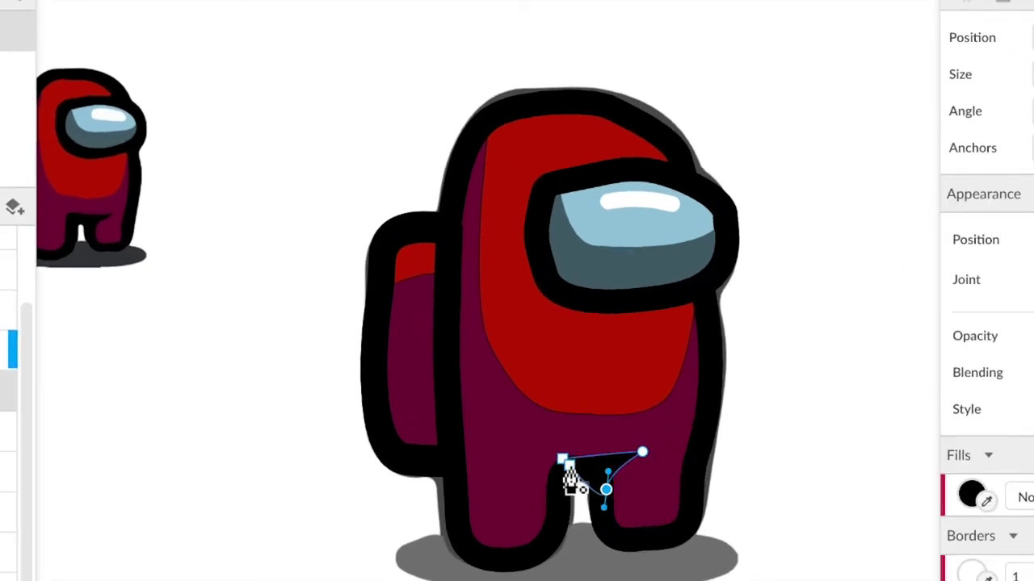
click(563, 459)
click(677, 361)
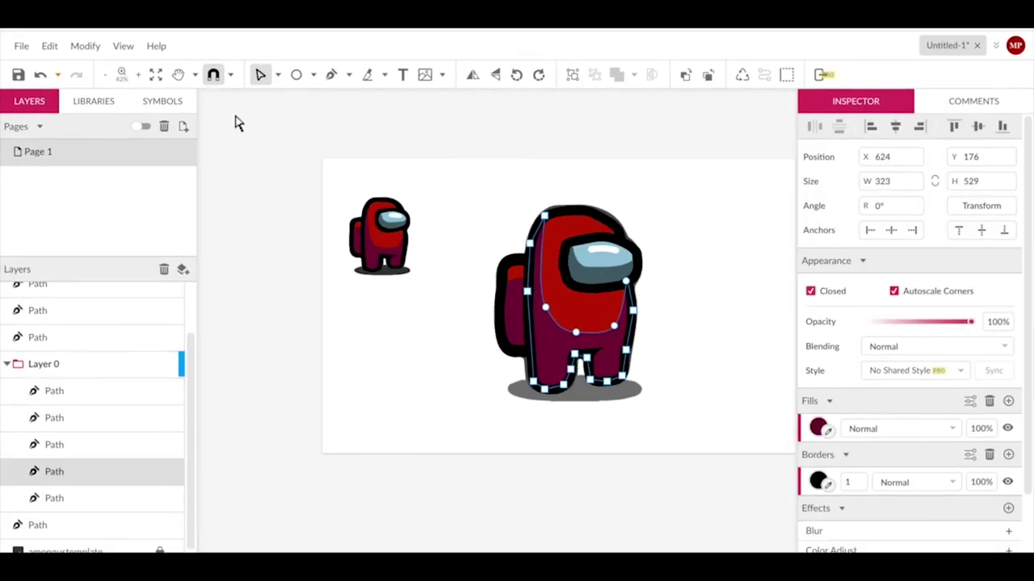
Step: Hide the amongustemplate layer in the Layers panel
click(241, 152)
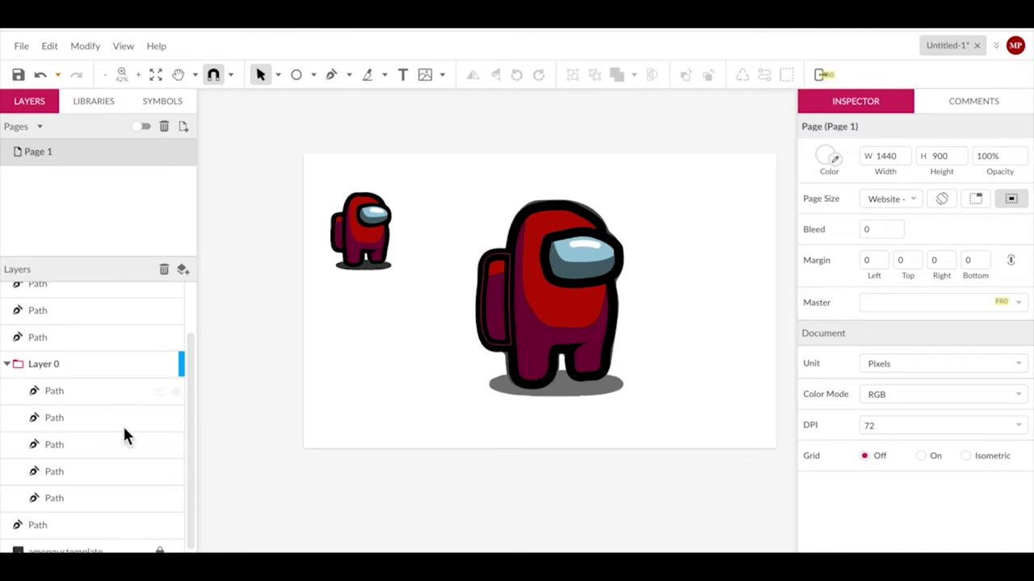
scroll(134, 443, down, 1)
scroll(134, 457, down, 1)
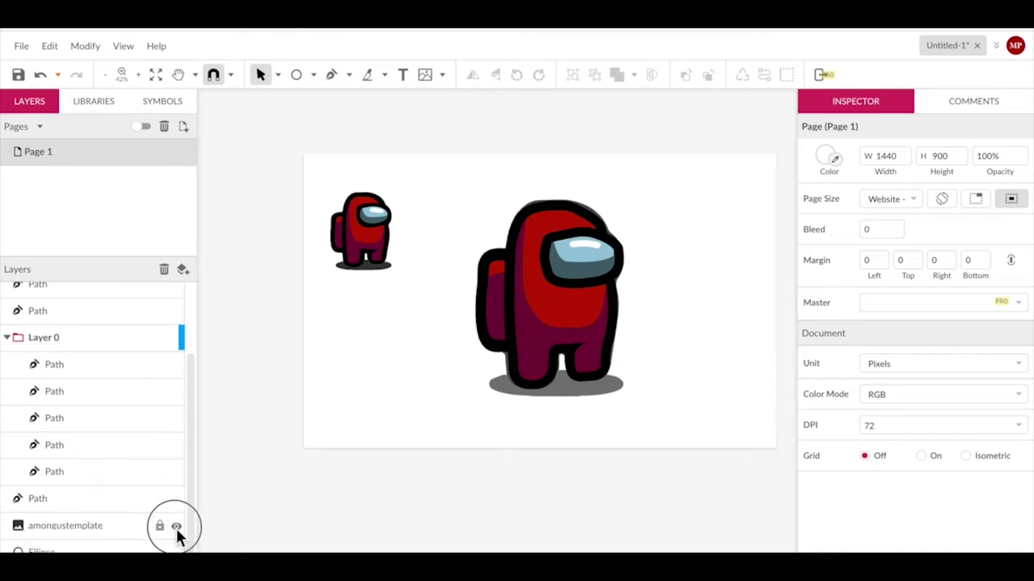
click(176, 527)
scroll(662, 323, up, 2)
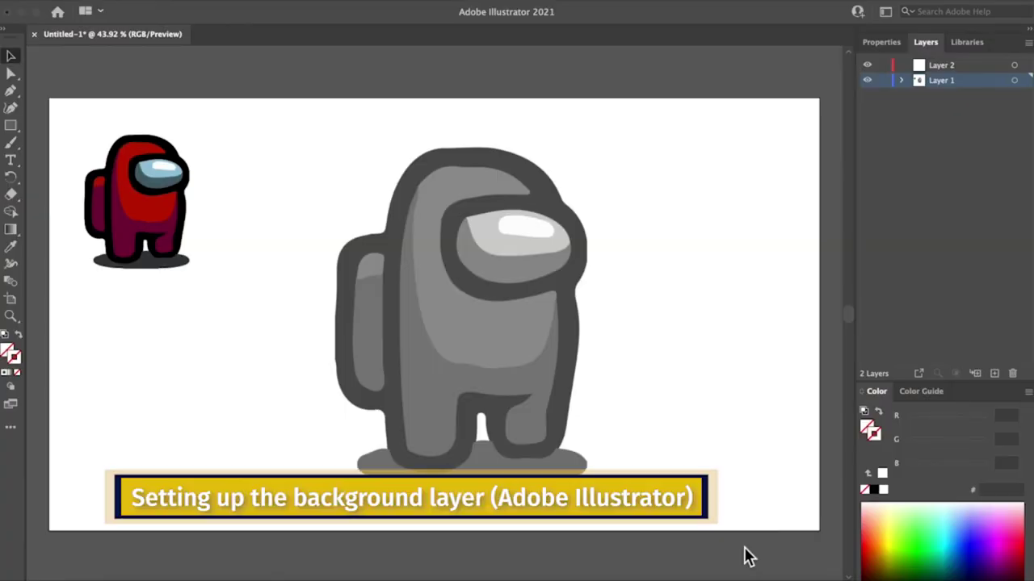
Step: Lock Layer 1 with the grey template and make Layer 2 active
click(883, 82)
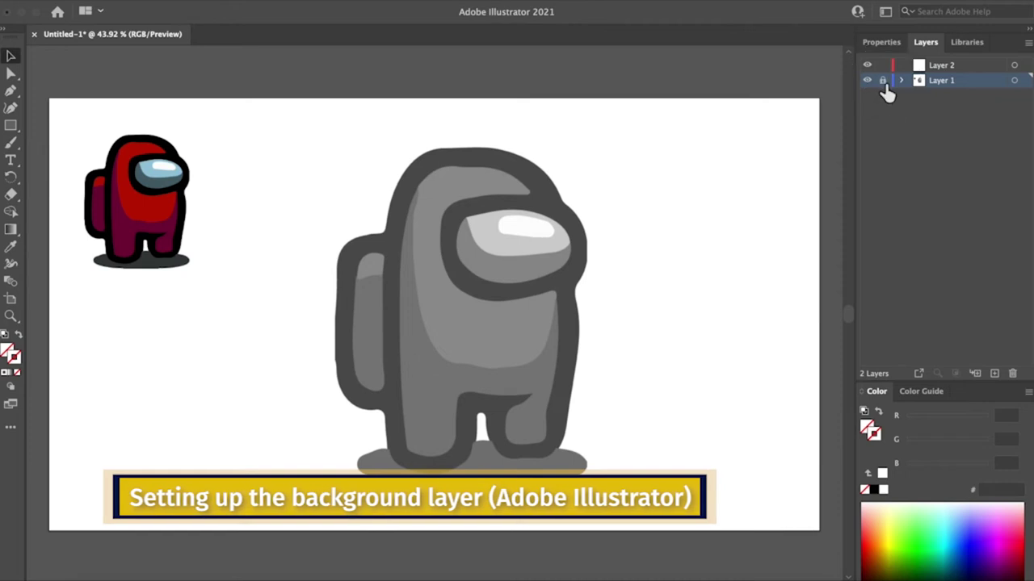
click(950, 68)
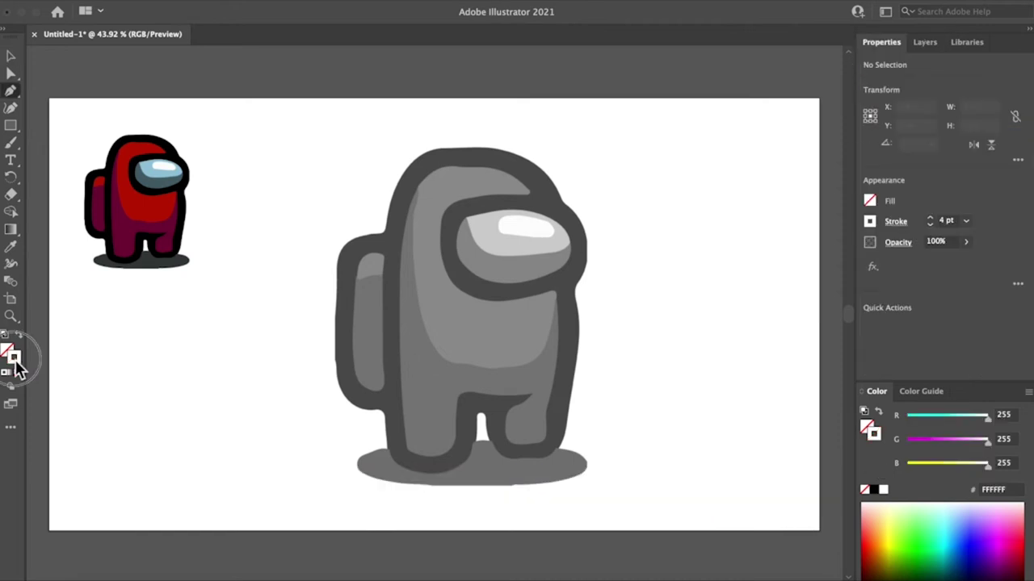
Step: Set the stroke colour to black with a 4 pt weight
double_click(15, 357)
drag(316, 391, 362, 392)
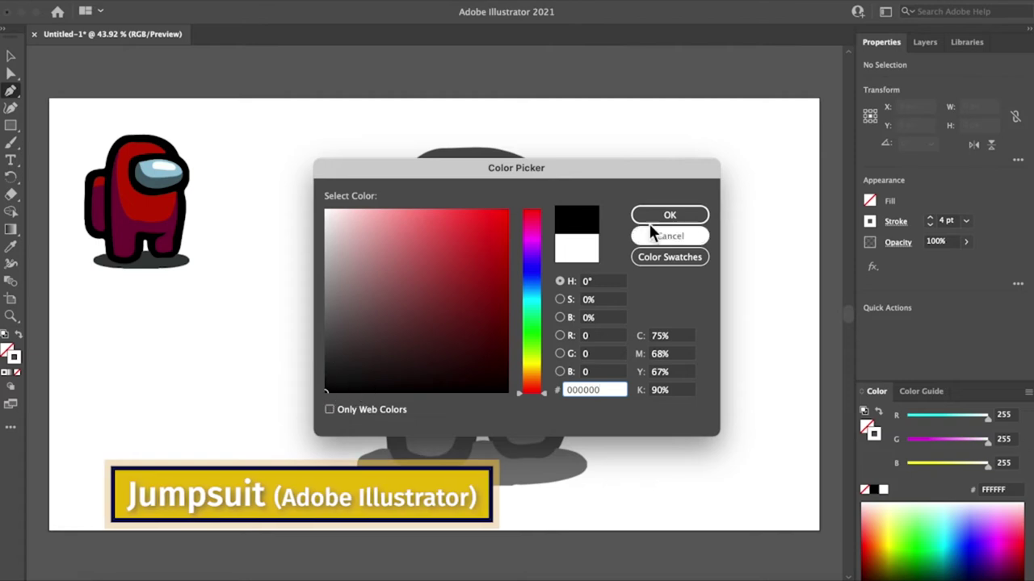
click(656, 218)
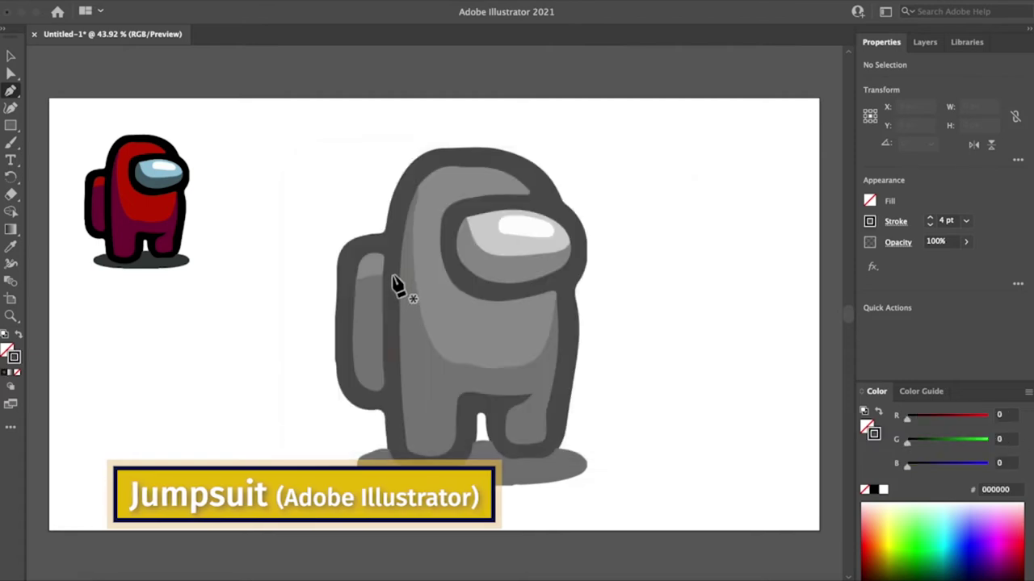
click(930, 218)
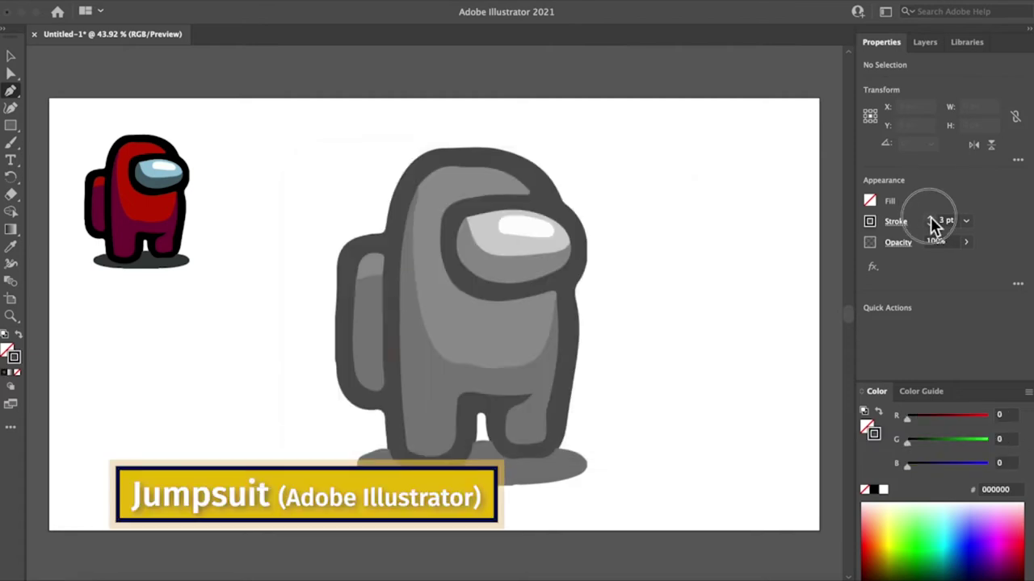
Step: Pen-trace the crewmate's head, body and legs as one closed outline
click(395, 235)
click(403, 186)
click(414, 172)
click(459, 160)
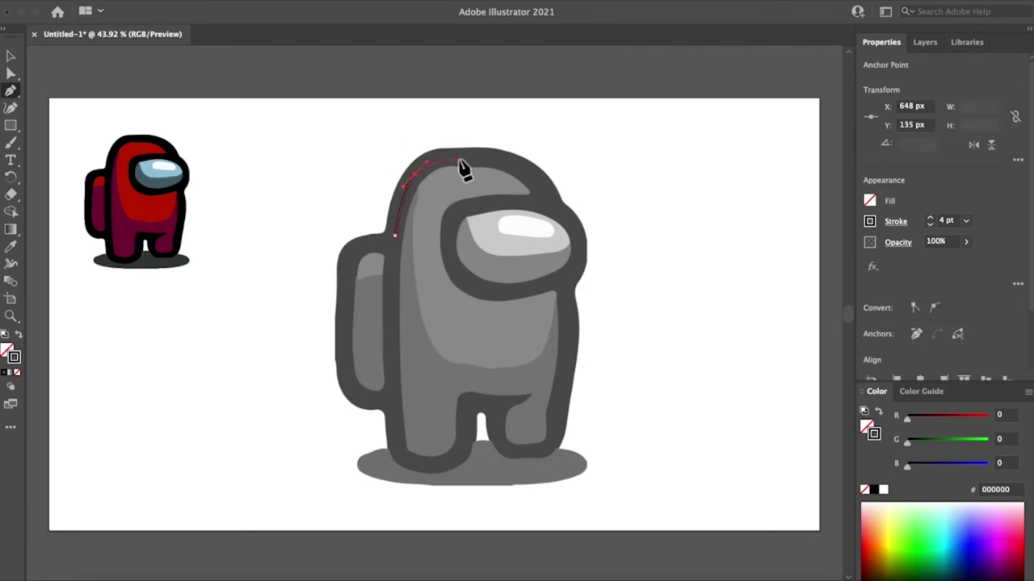
drag(539, 189, 569, 234)
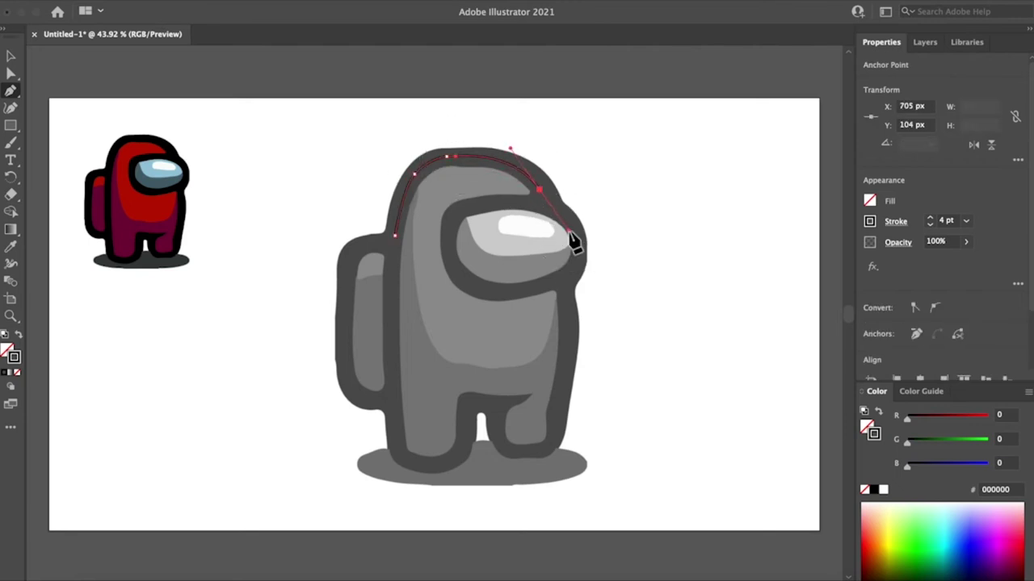
click(568, 331)
drag(559, 400, 558, 420)
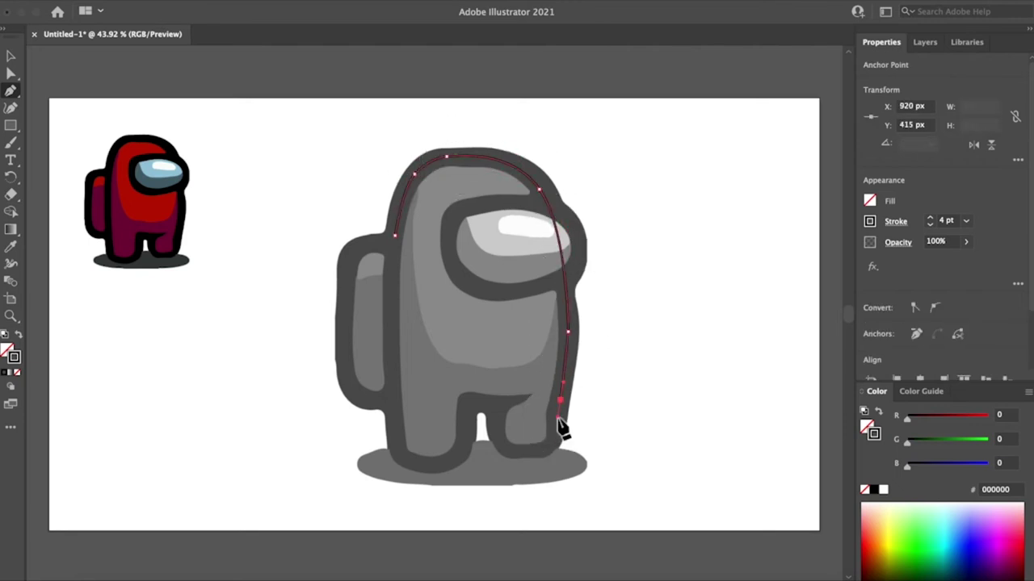
click(499, 454)
click(497, 437)
drag(481, 401, 460, 401)
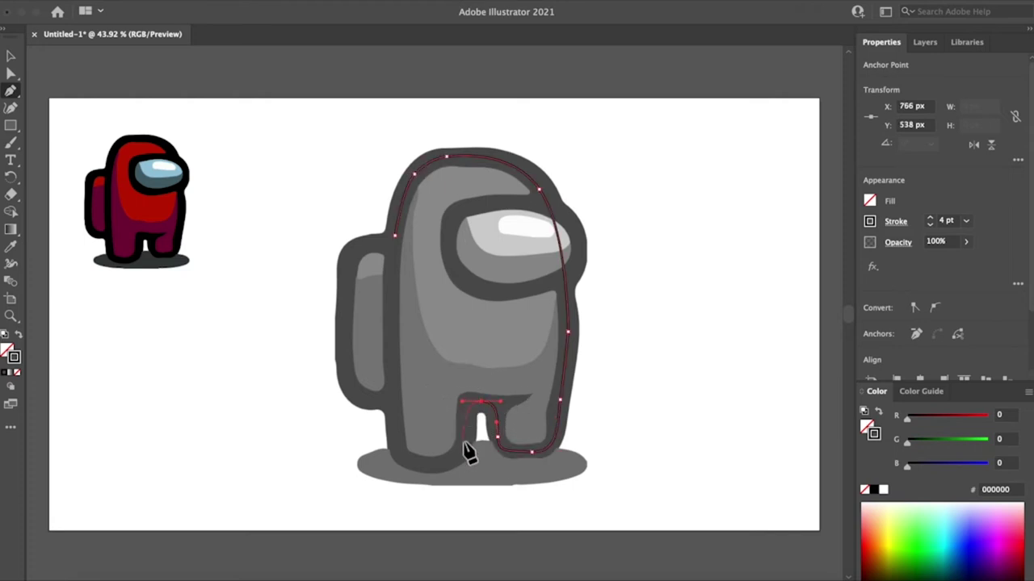
drag(437, 463, 411, 473)
drag(392, 413, 394, 388)
click(394, 235)
Step: Adjust the leg-gap and inner-leg anchors with Direct Selection to match the template
key(a)
click(481, 401)
click(466, 437)
scroll(508, 397, up, 3)
drag(595, 411, 601, 361)
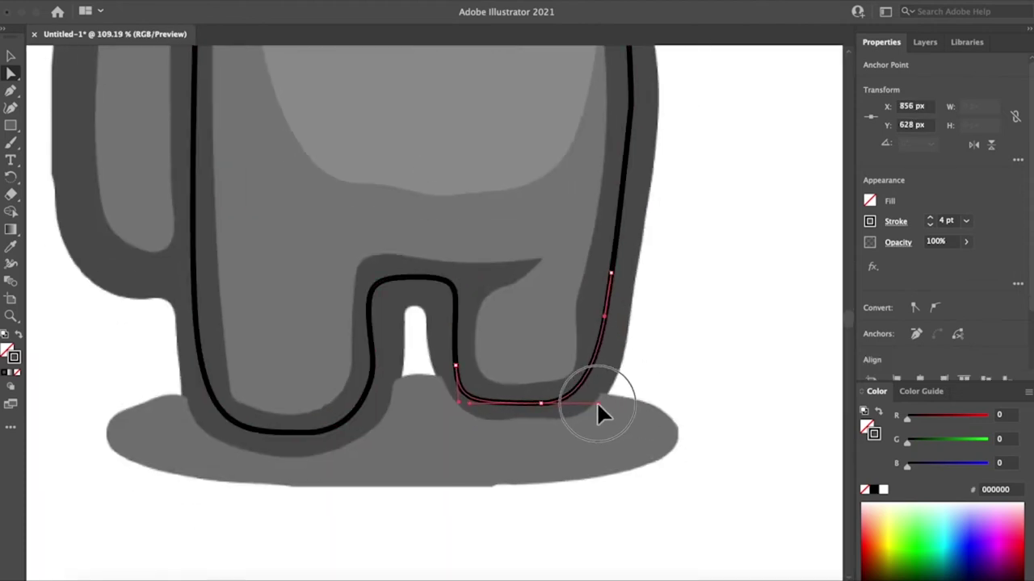
click(369, 407)
drag(374, 353, 372, 295)
Step: Refine the head curve and right-side body anchors to follow the template
click(225, 432)
scroll(205, 332, up, 10)
click(473, 194)
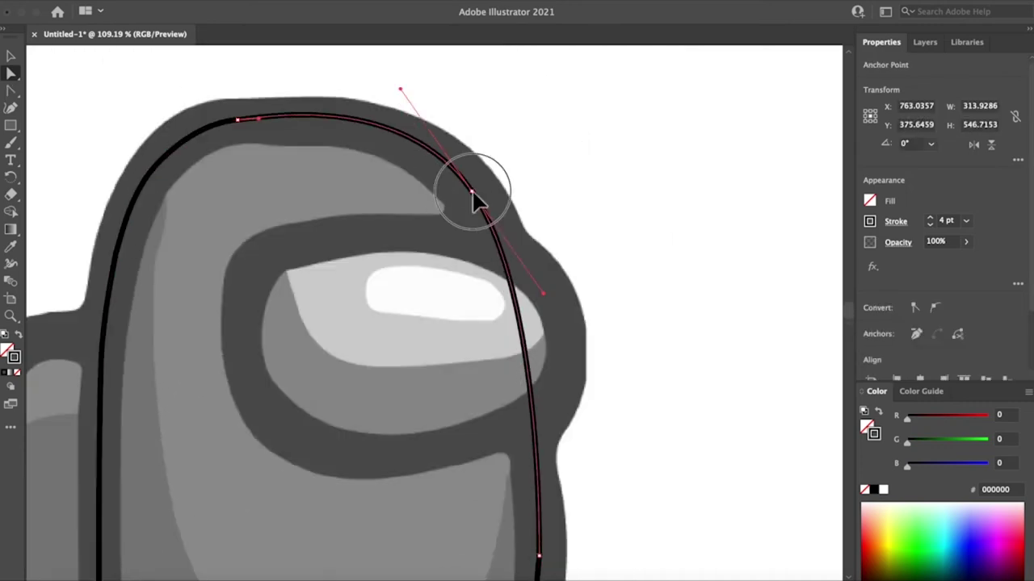
scroll(410, 134, down, 5)
click(489, 464)
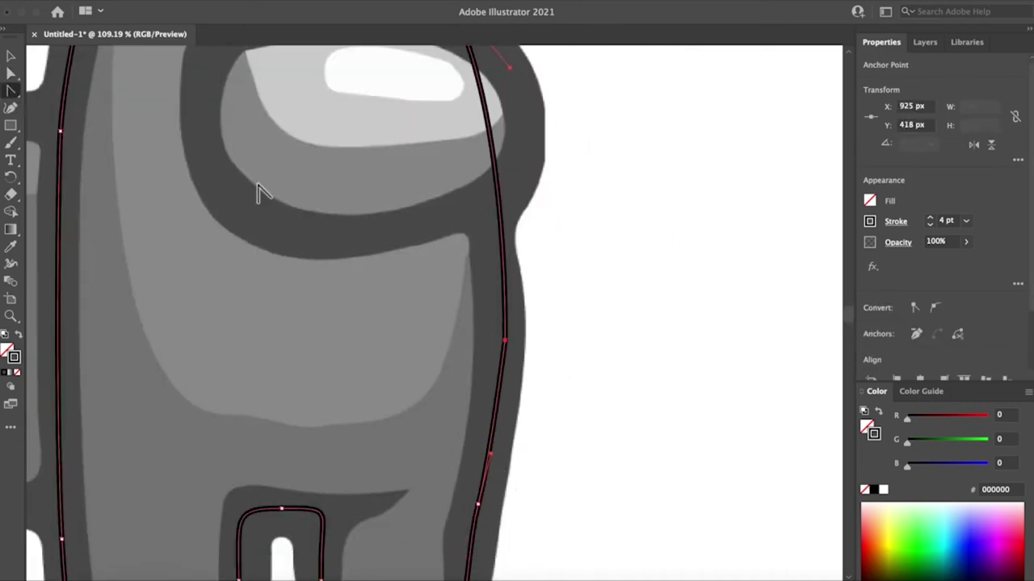
drag(502, 340, 504, 404)
drag(508, 345, 505, 331)
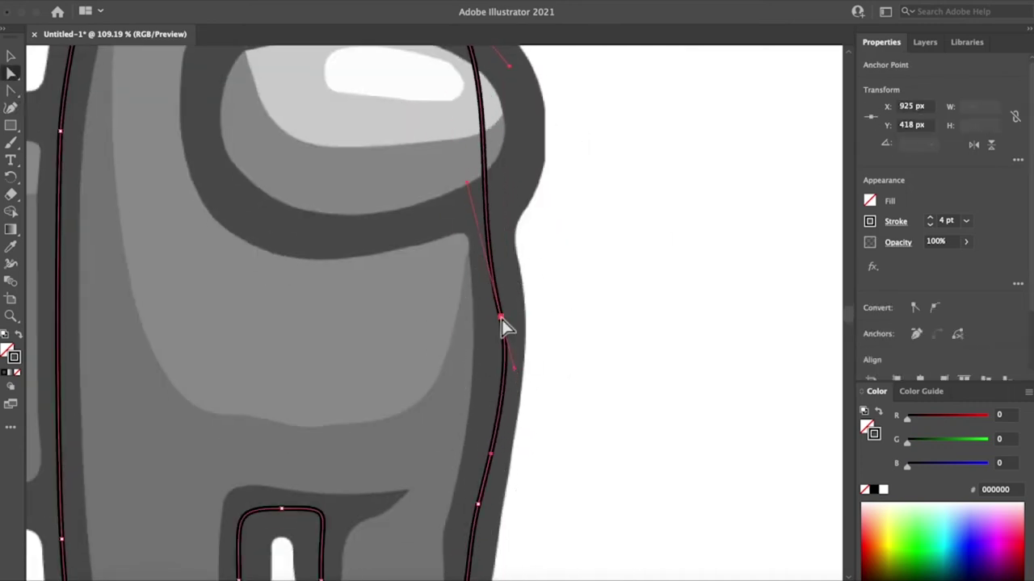
scroll(549, 331, down, 5)
alt+scroll(598, 346, down, 3)
scroll(932, 220, up, 15)
scroll(933, 220, up, 14)
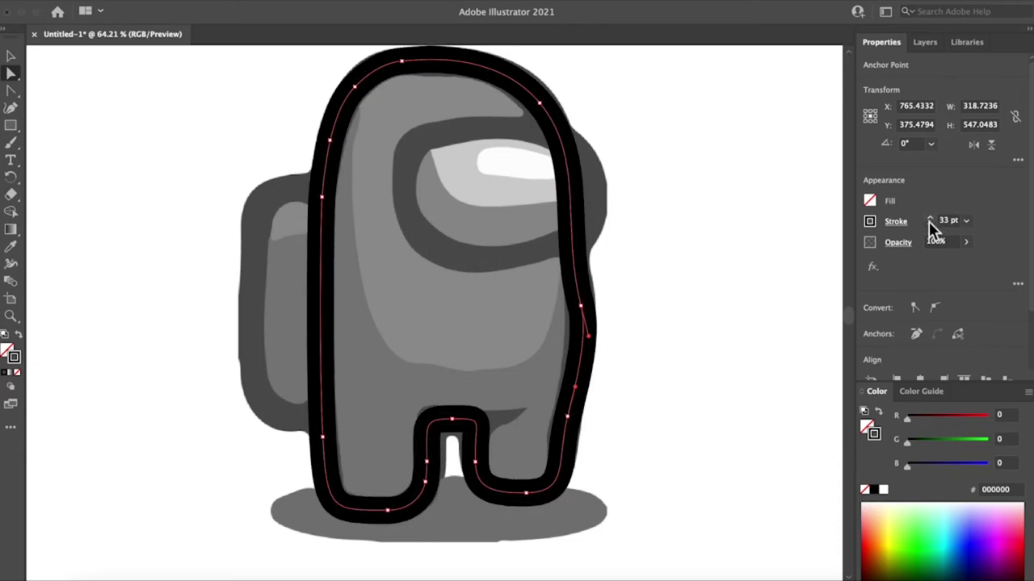
Step: Thicken the body outline to 33 pt and trace a closed outline around the backpack
drag(589, 341, 583, 307)
click(650, 311)
key(p)
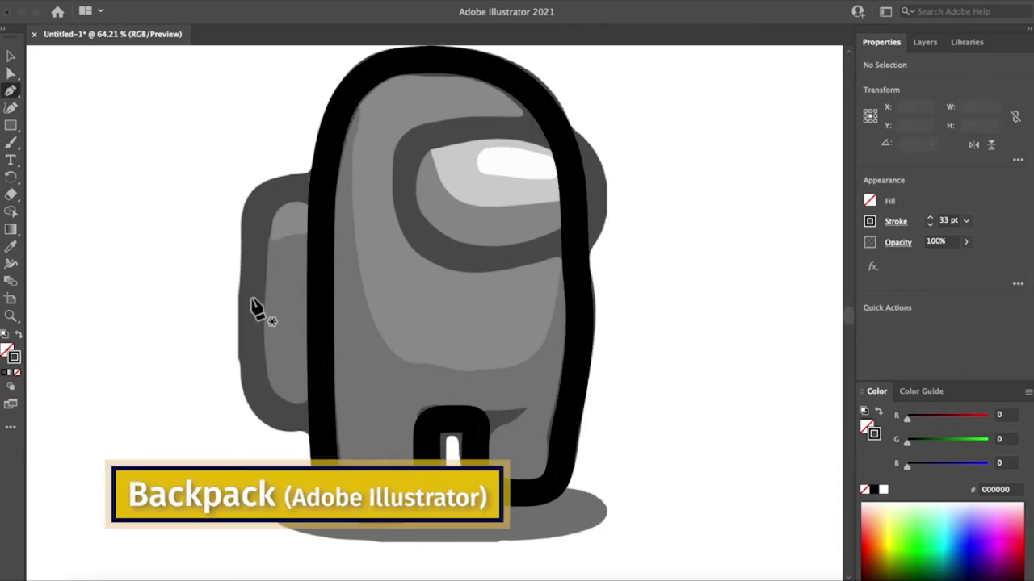
click(250, 299)
drag(284, 416, 323, 420)
click(319, 412)
click(317, 300)
click(323, 192)
drag(321, 187, 318, 231)
click(254, 219)
key(a)
click(278, 194)
drag(279, 194, 322, 196)
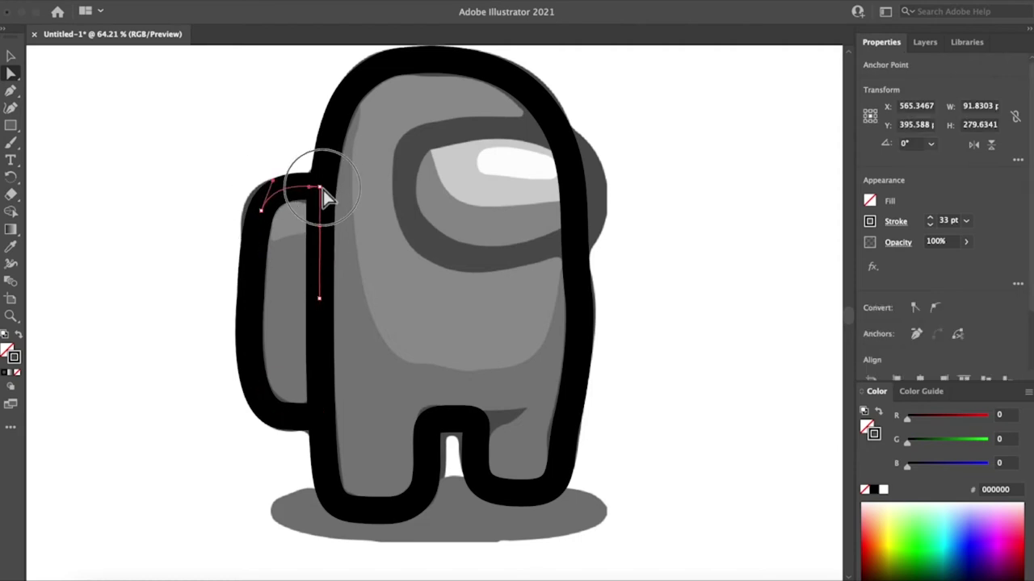
Step: Trace a closed black outline around the visor
key(ctrl+shift+a)
key(p)
click(496, 127)
drag(411, 151, 396, 208)
click(425, 237)
click(490, 260)
click(592, 218)
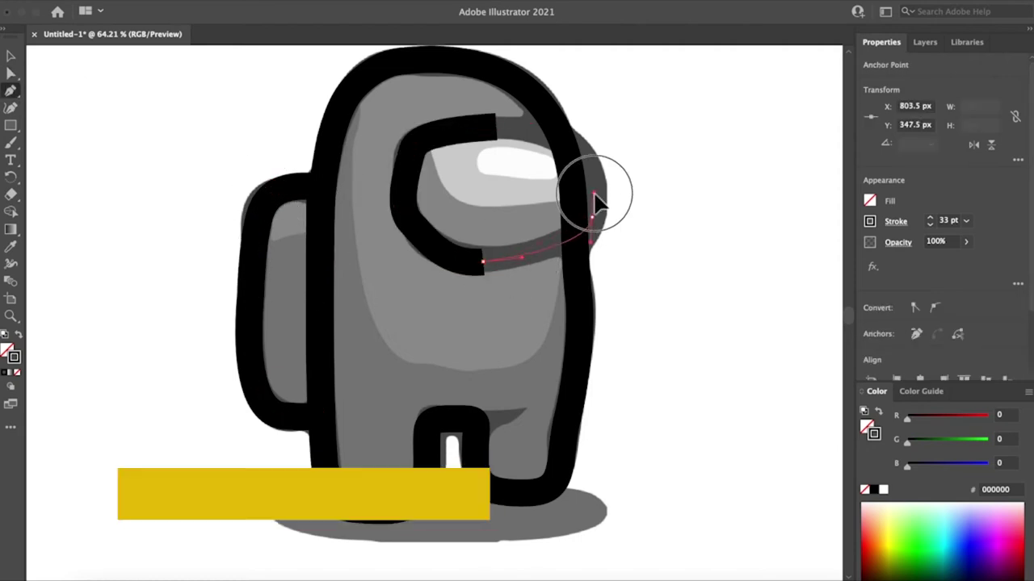
click(496, 127)
key(ctrl+shift+a)
key(a)
click(437, 263)
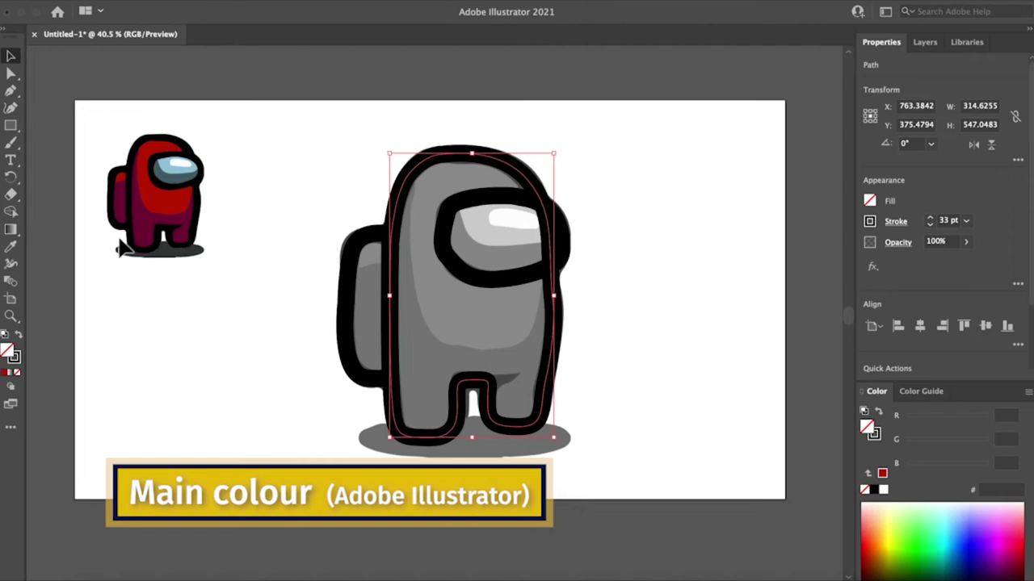
Step: Fill the body with the reference red, outline it at 34 pt, and match the backpack
click(10, 248)
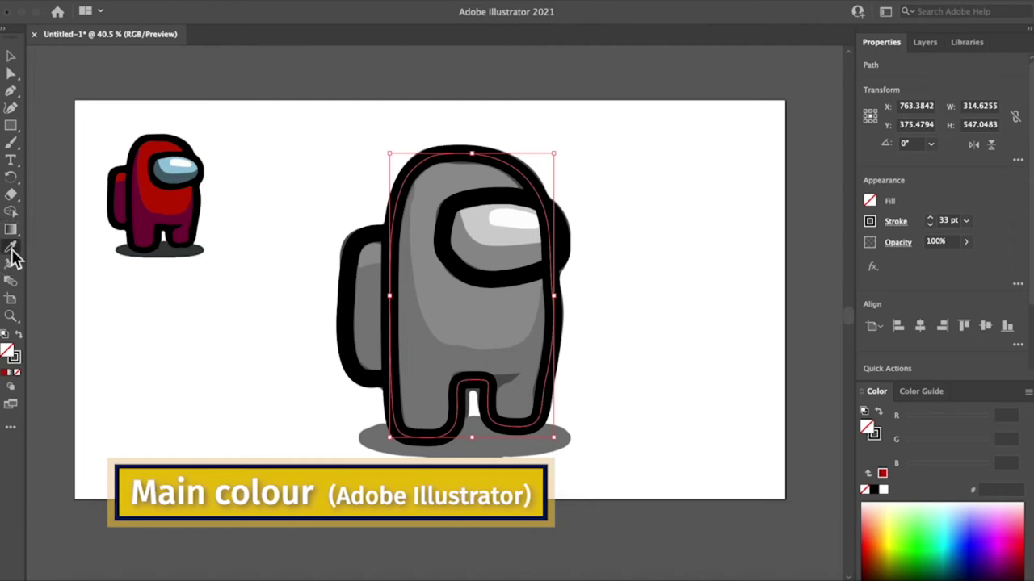
click(123, 182)
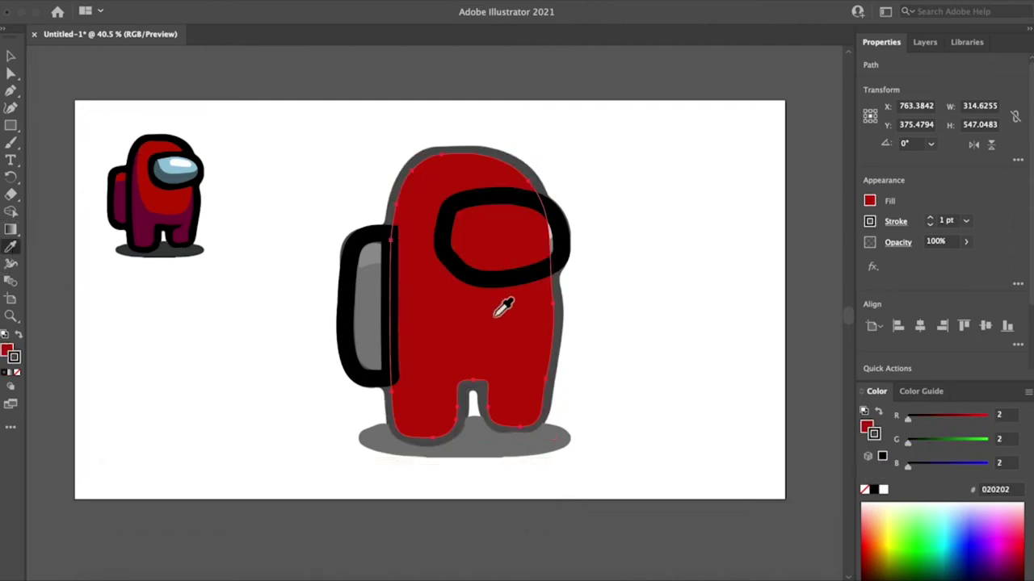
click(930, 218)
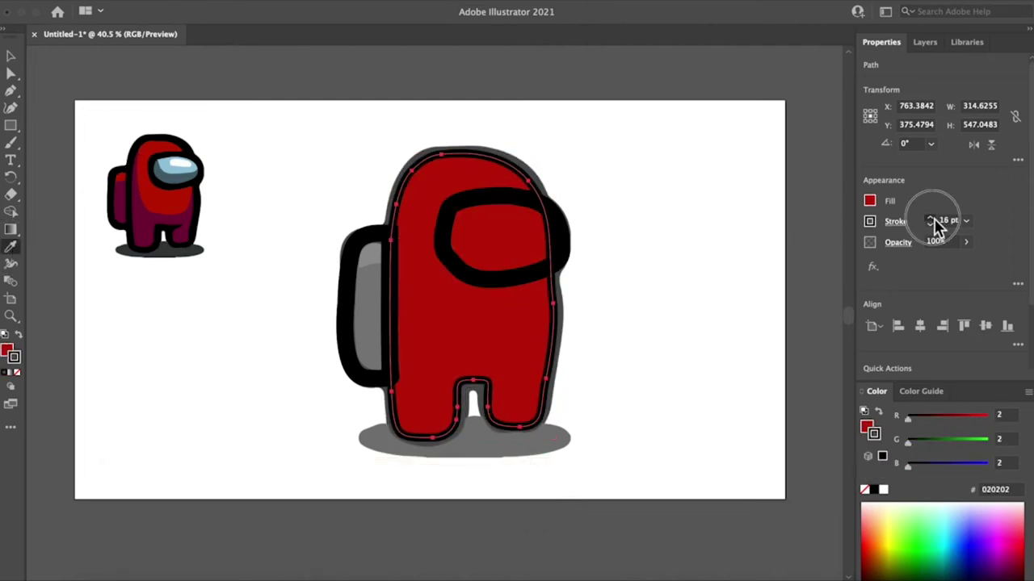
click(930, 218)
click(351, 288)
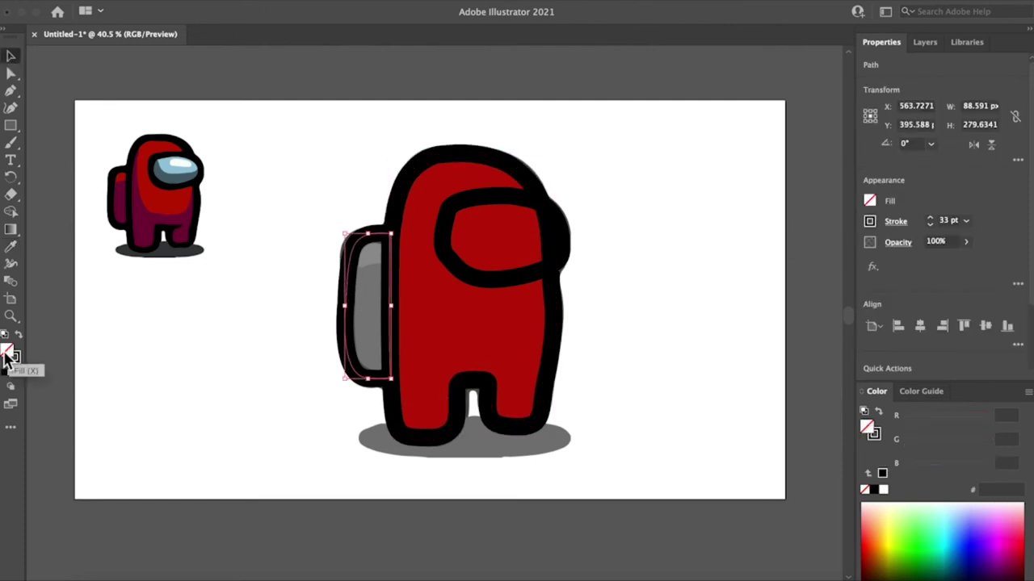
click(13, 250)
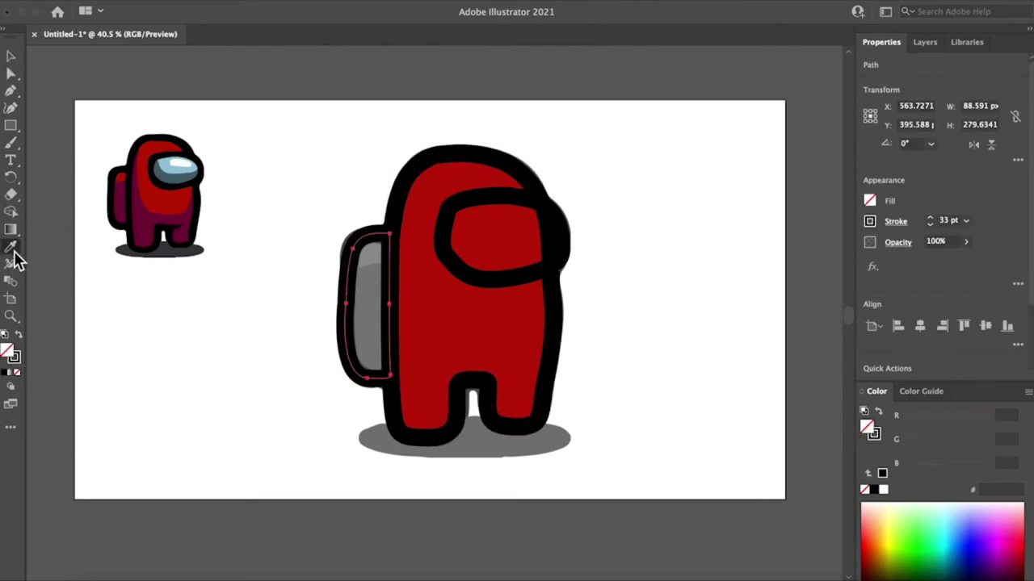
click(453, 305)
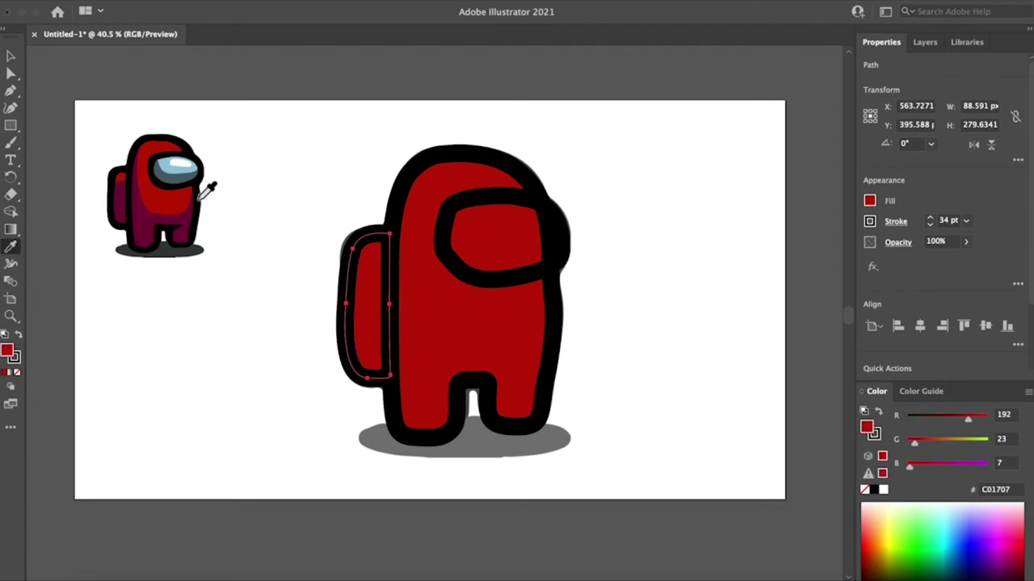
Step: Colour the visor the reference light blue with a 27 pt outline
click(12, 56)
click(448, 229)
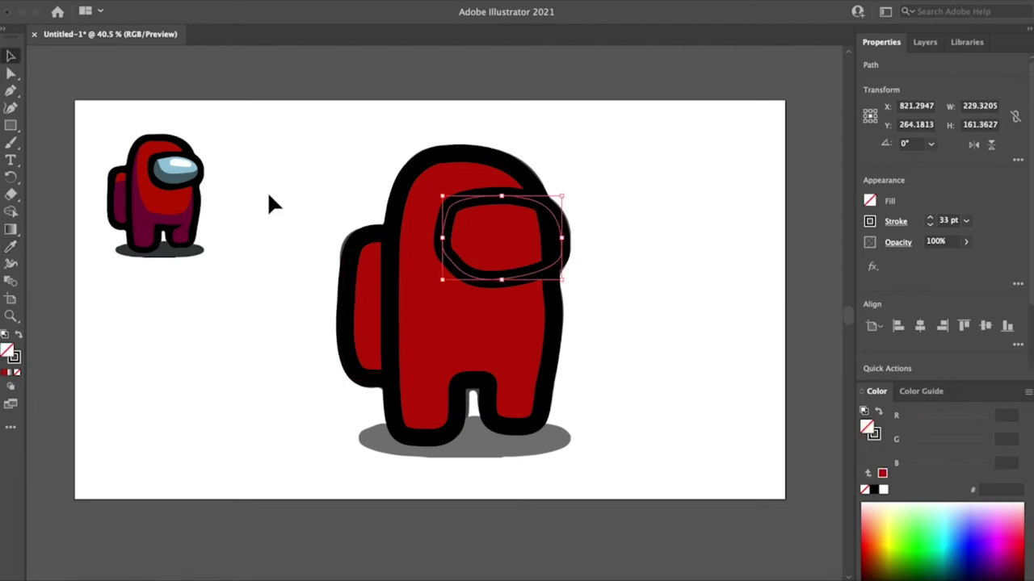
click(12, 250)
click(174, 168)
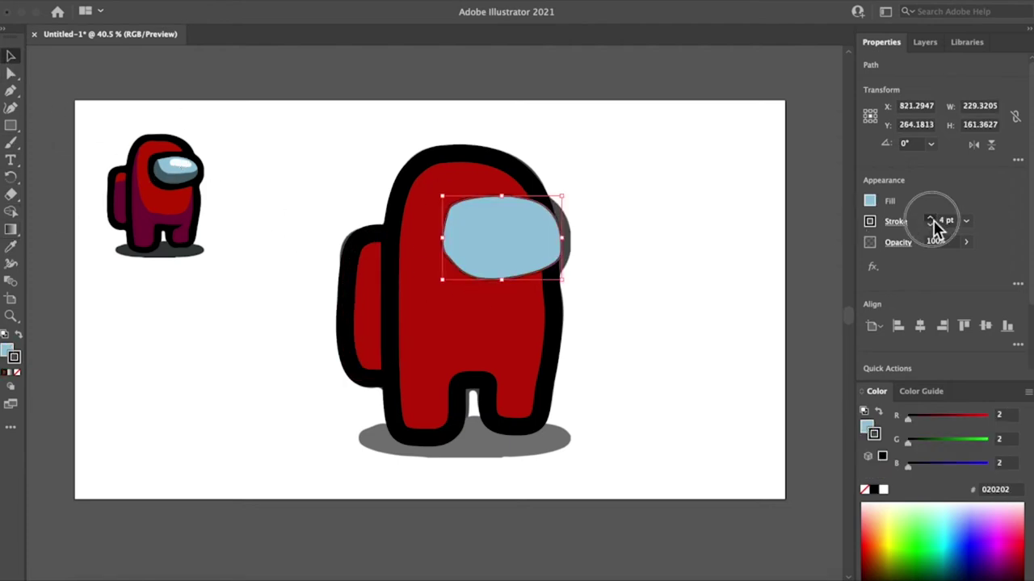
click(931, 219)
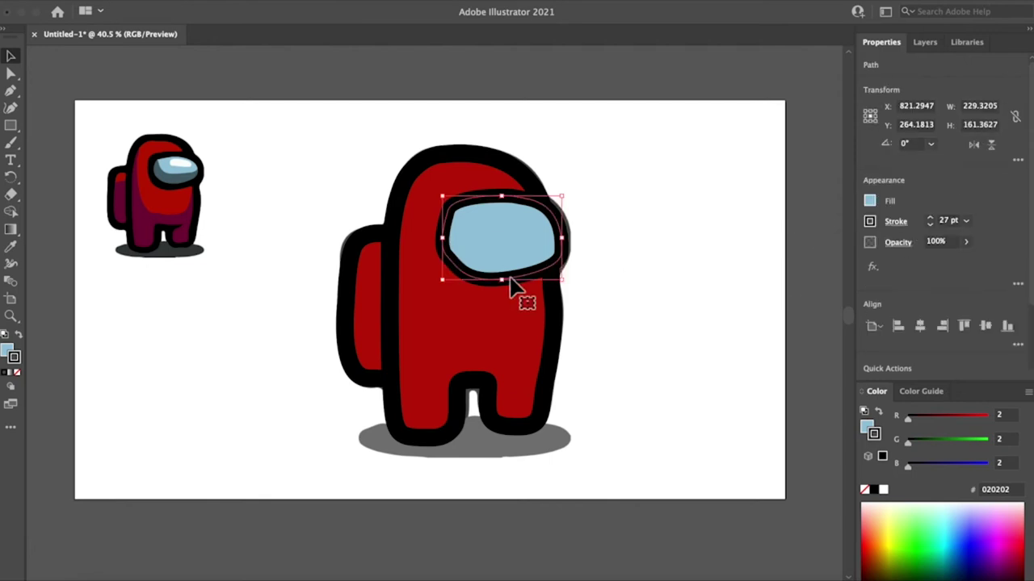
click(555, 338)
click(642, 294)
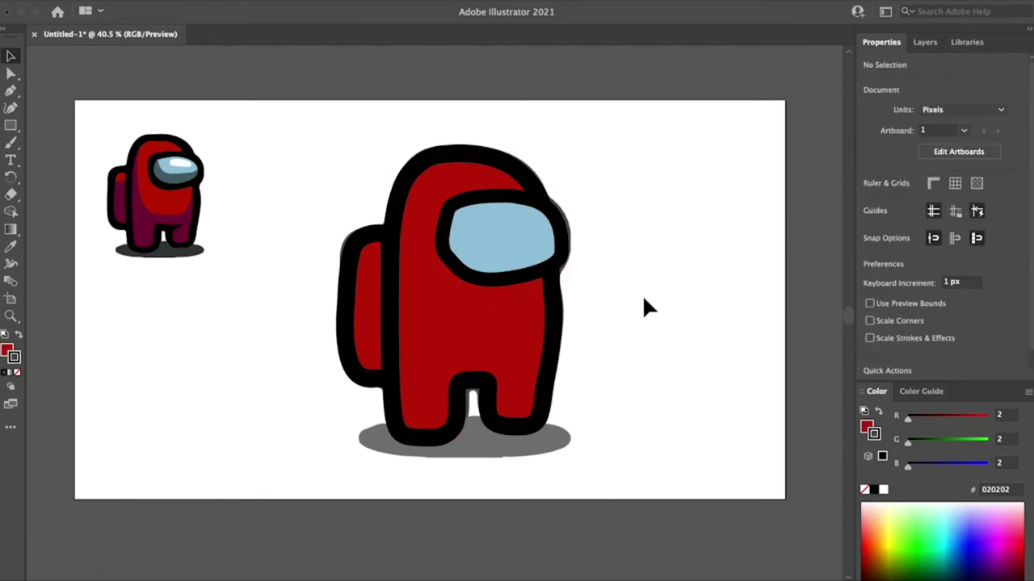
Step: Undo, then toggle the red body and backpack visibility to reveal the grey template
key(ctrl+z)
click(926, 43)
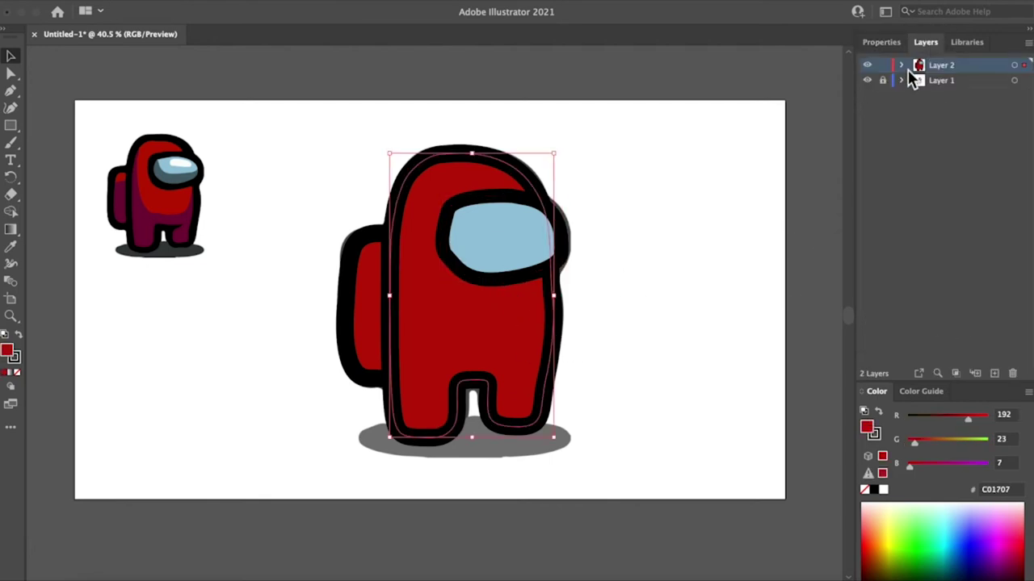
click(902, 65)
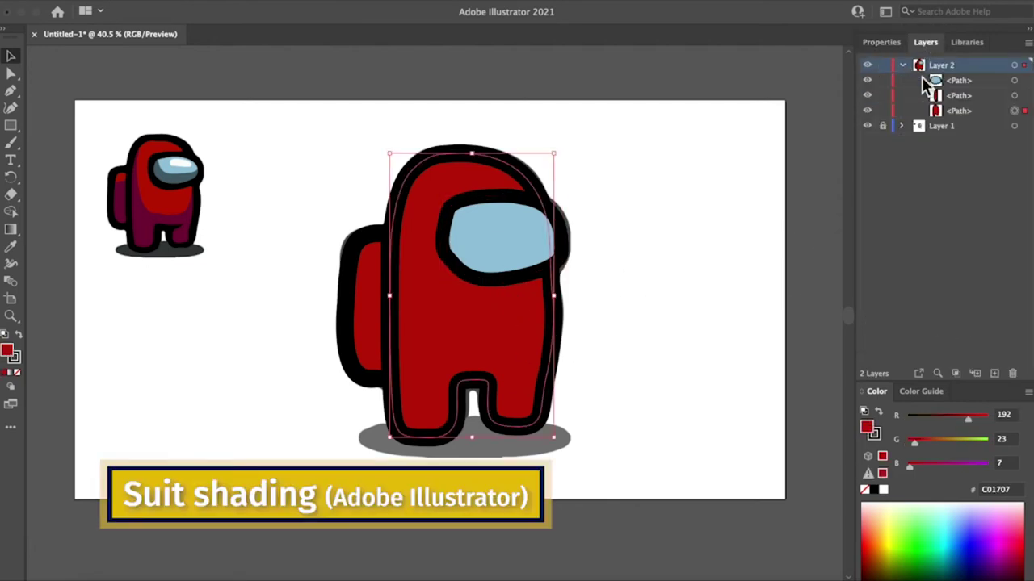
click(868, 110)
click(868, 111)
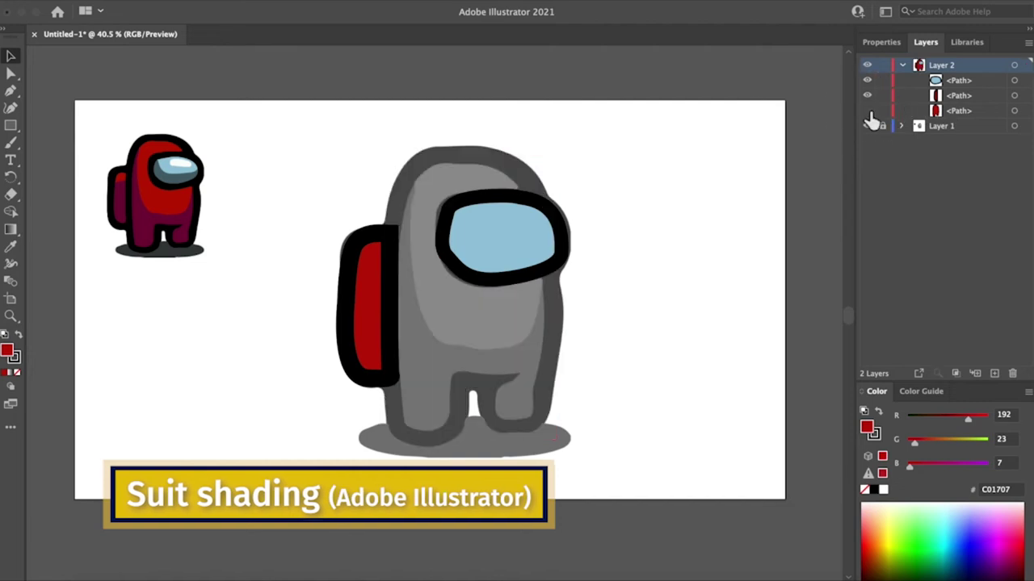
click(867, 96)
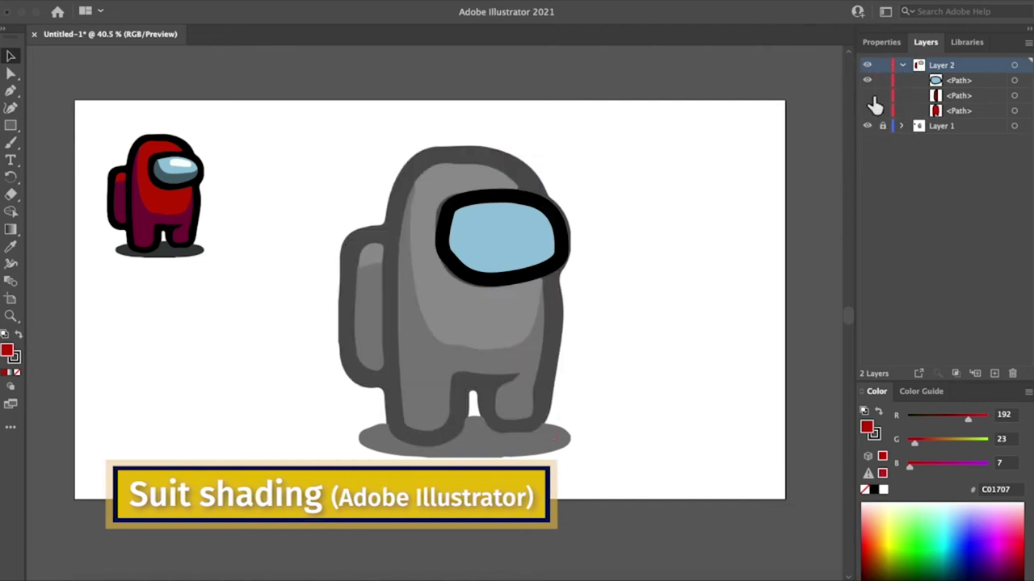
click(868, 95)
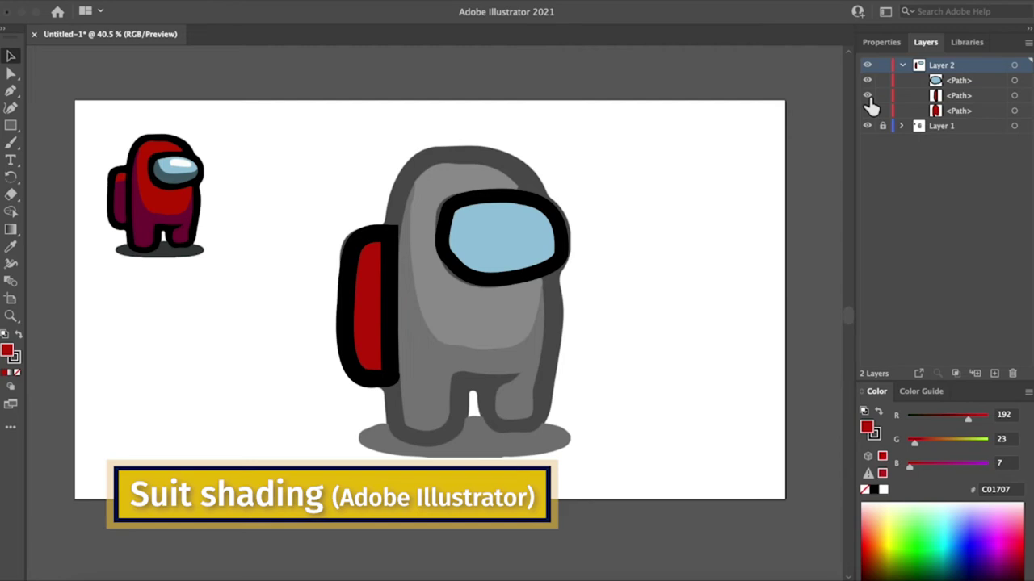
click(867, 95)
click(867, 110)
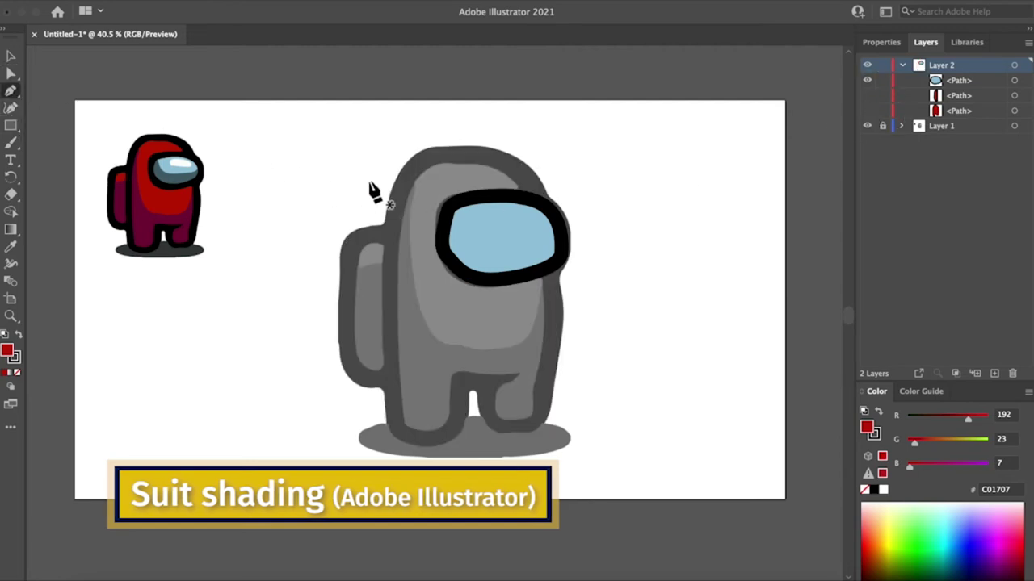
Step: Trace the front suit shading shape and fill it with the reference maroon #780839
click(418, 164)
click(443, 361)
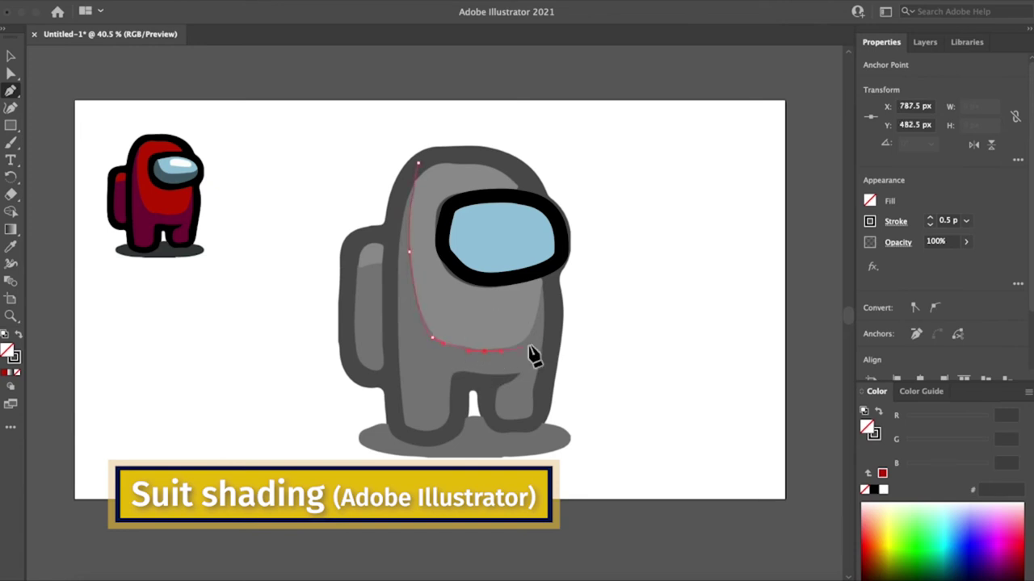
click(539, 311)
mouse_move(551, 327)
mouse_down()
mouse_move(548, 426)
mouse_move(523, 436)
mouse_up()
click(493, 424)
click(485, 386)
click(459, 385)
click(456, 416)
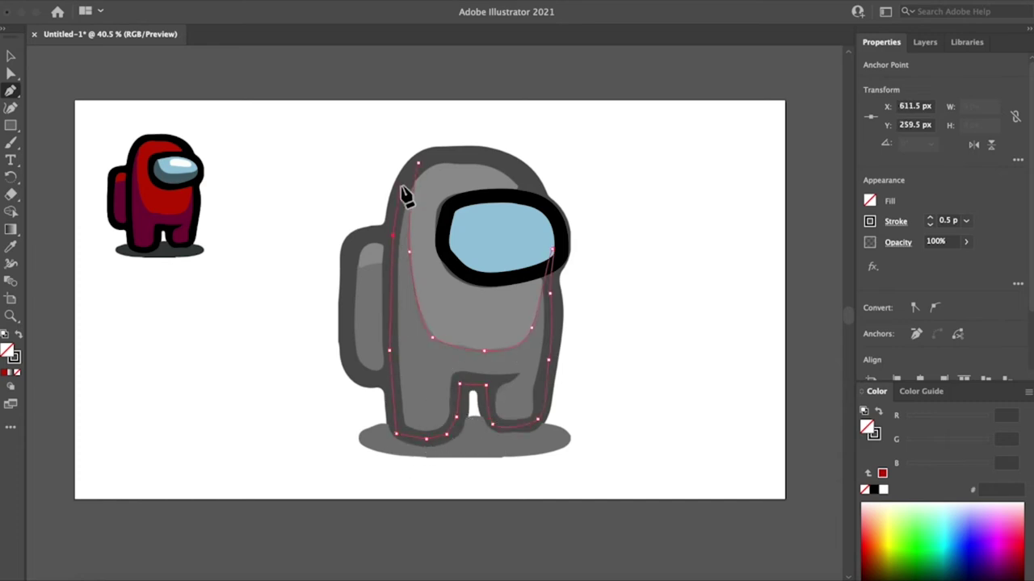
click(27, 242)
click(143, 227)
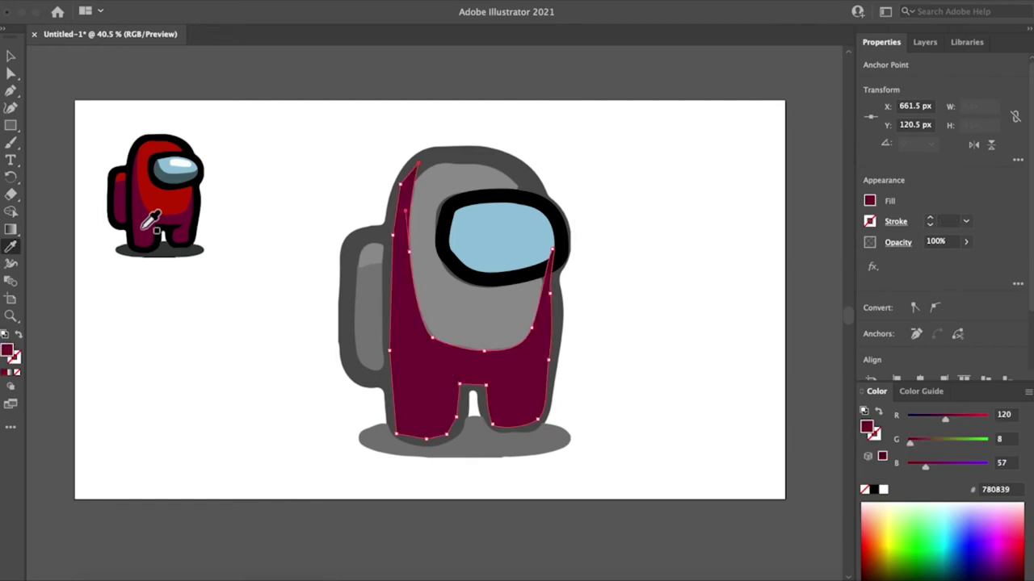
Step: Pen a closed maroon shadow shape down the right side of the backpack
click(11, 73)
click(236, 162)
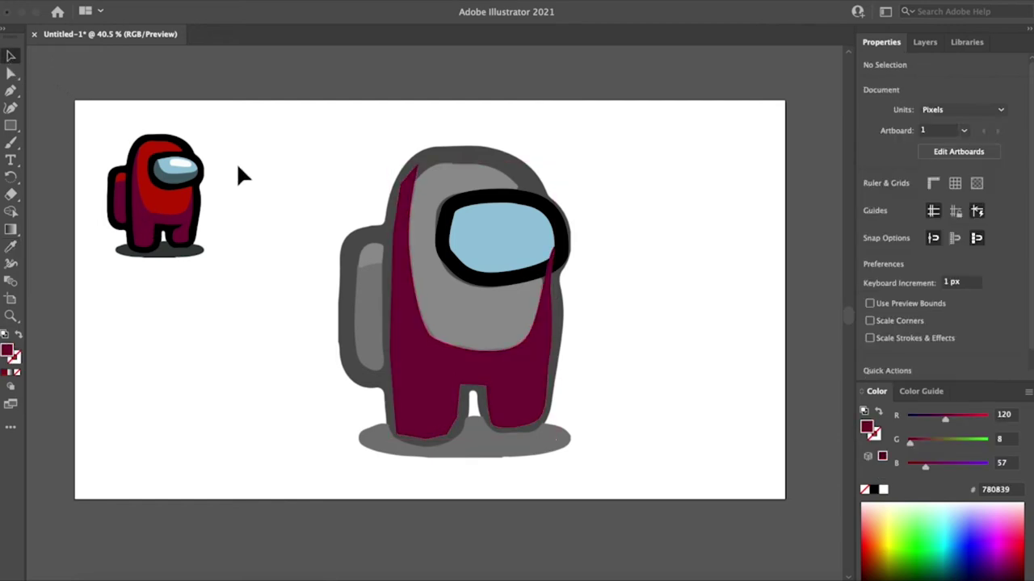
key(p)
click(348, 269)
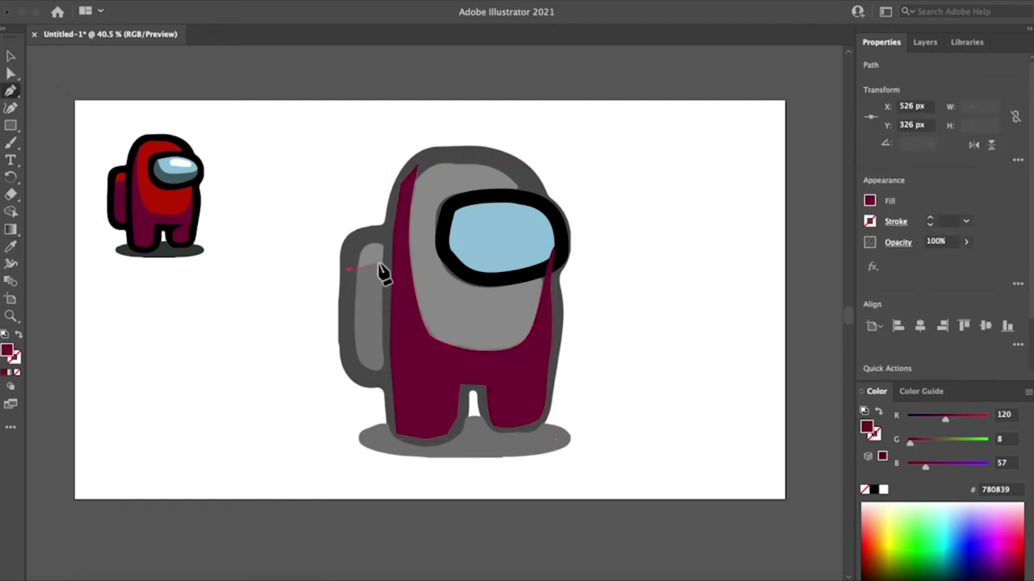
drag(388, 266, 409, 266)
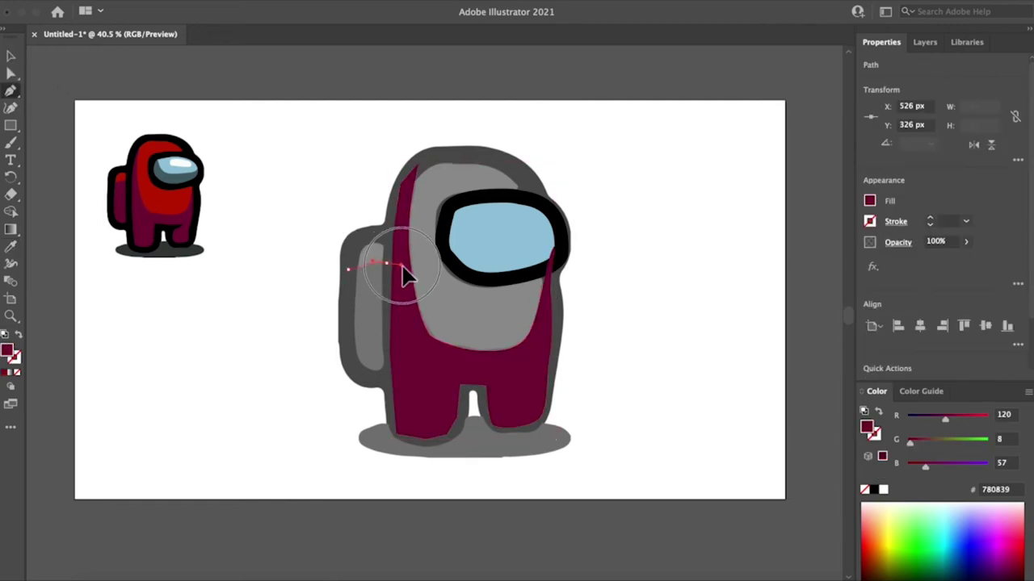
click(386, 332)
click(388, 378)
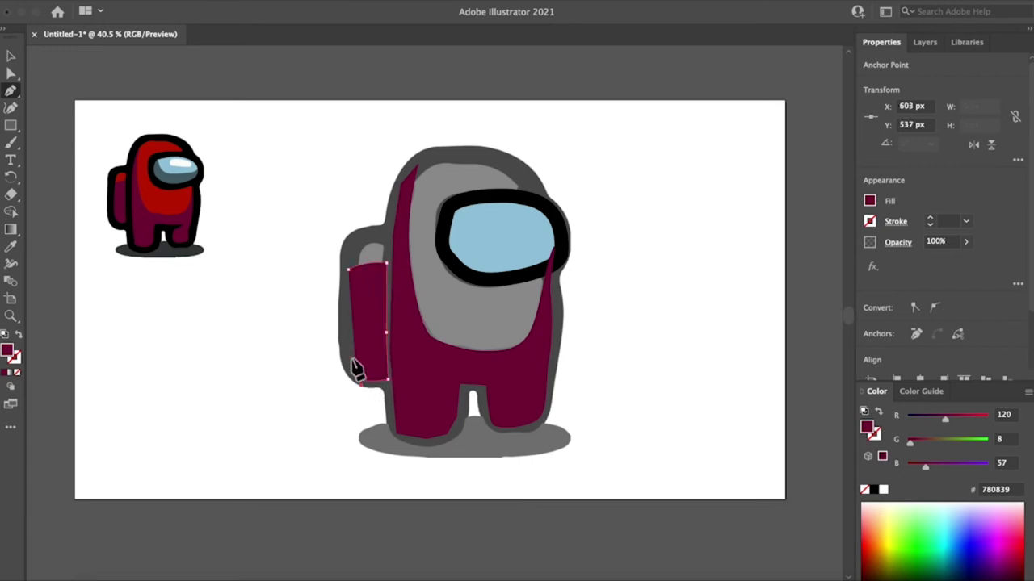
click(347, 271)
click(11, 56)
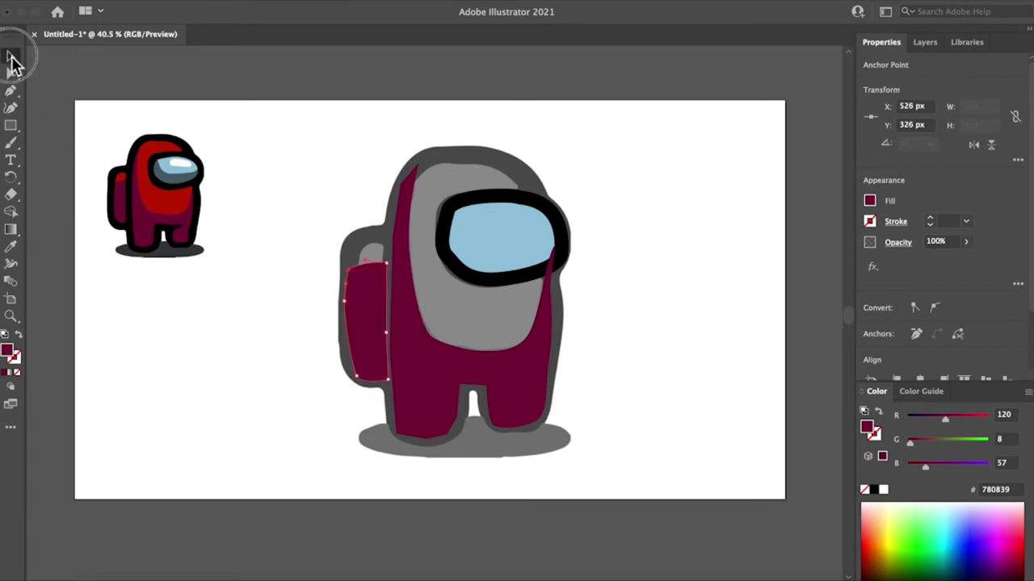
click(135, 87)
Step: Trace the visor's lower half and fill it with the reference's dark blue-grey
click(17, 372)
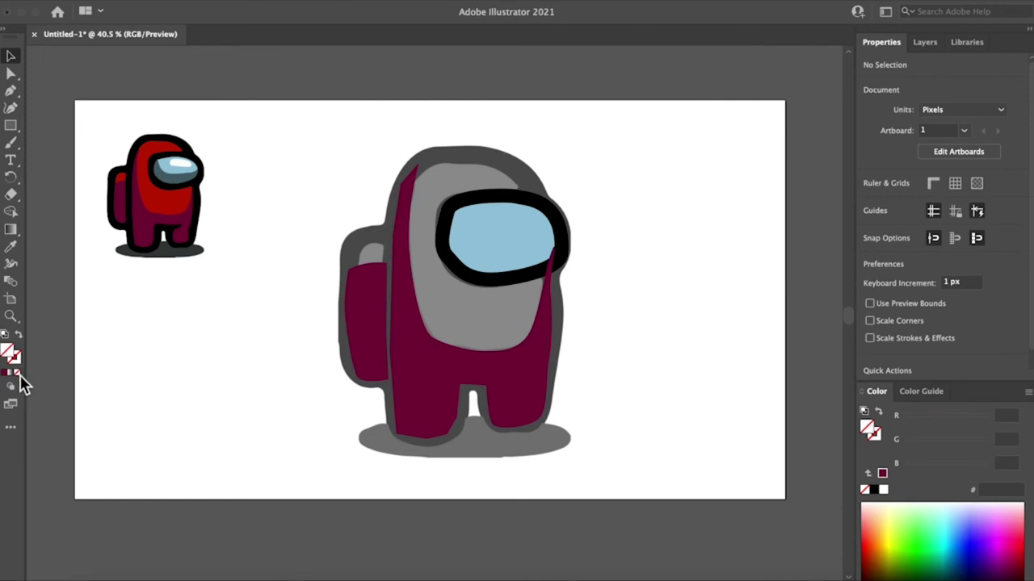
click(11, 91)
click(455, 206)
click(468, 236)
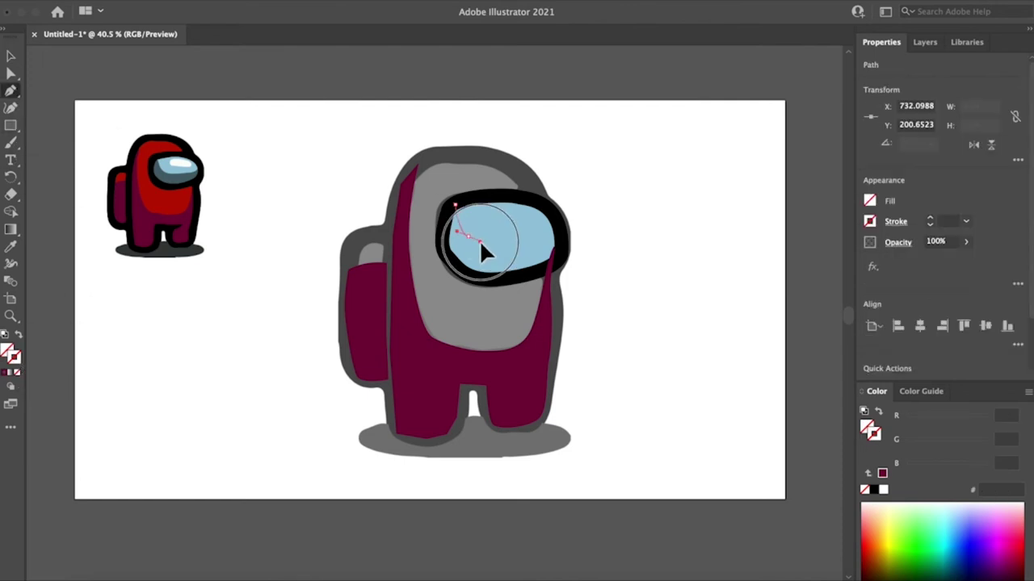
click(536, 240)
click(562, 230)
click(555, 258)
click(528, 275)
click(481, 279)
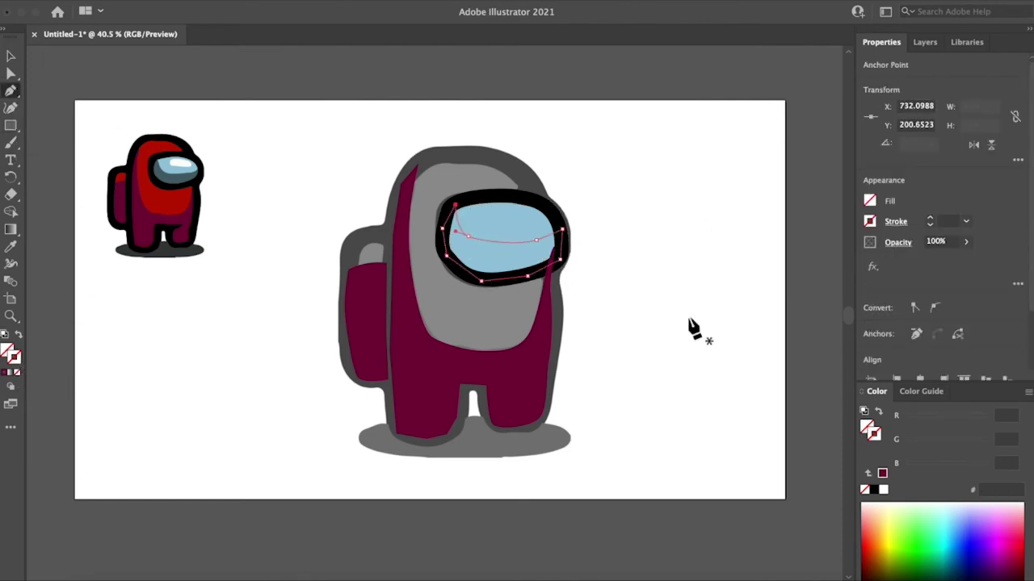
click(176, 184)
click(11, 56)
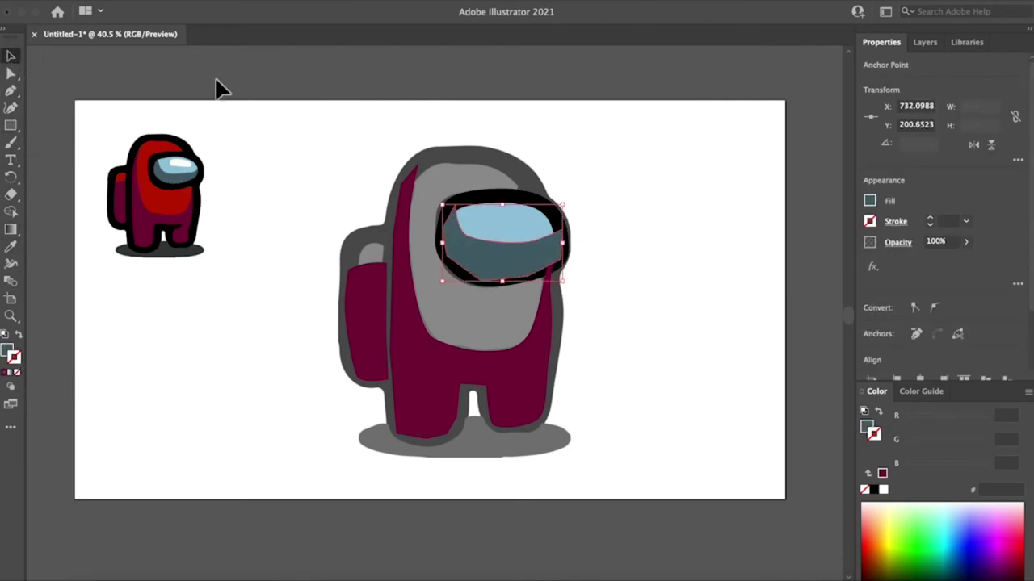
click(215, 87)
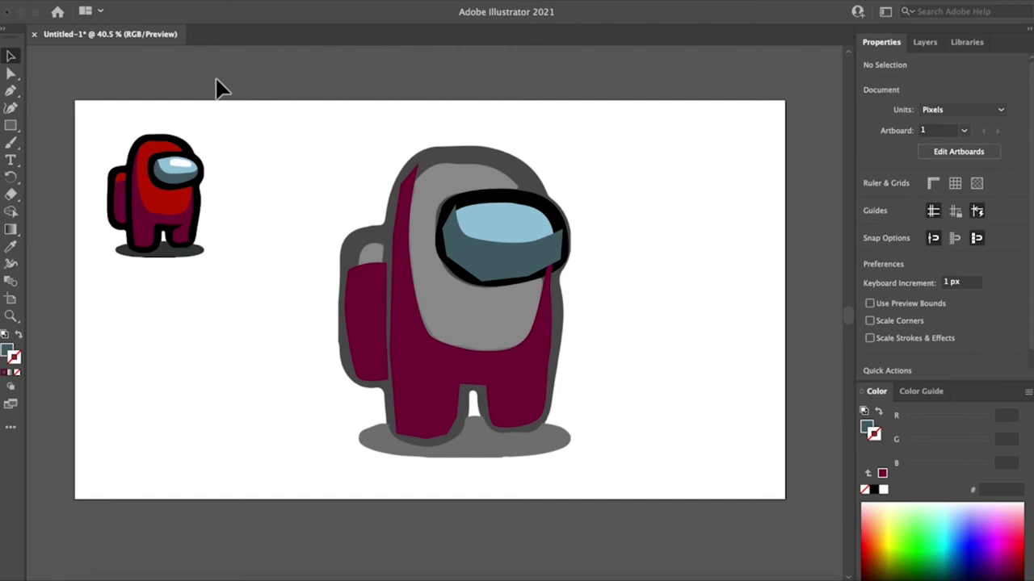
Step: Unhide the backpack and body outline layers, copy both aside, and remove the body copy's fill
click(925, 42)
click(868, 143)
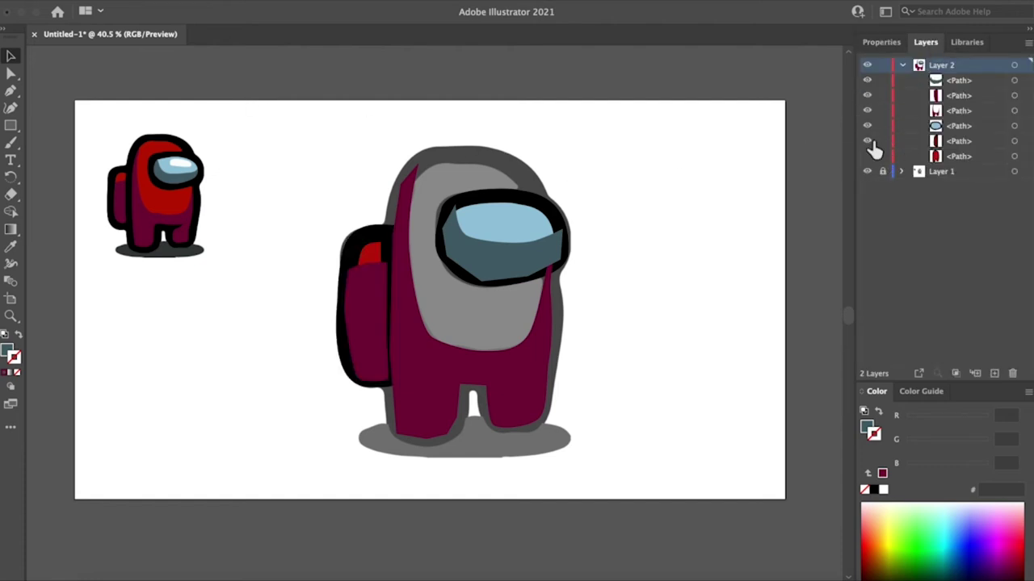
click(869, 156)
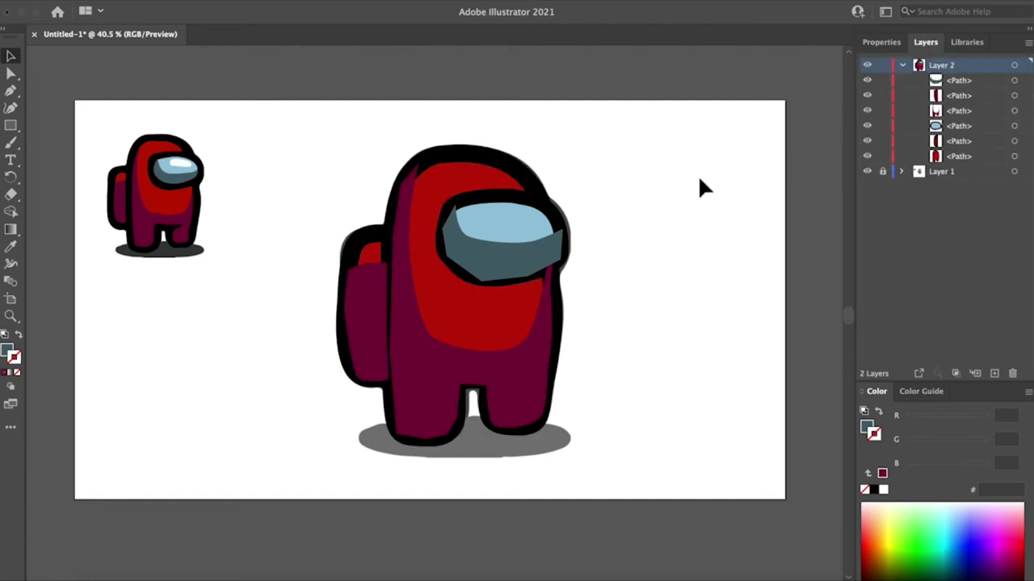
click(499, 165)
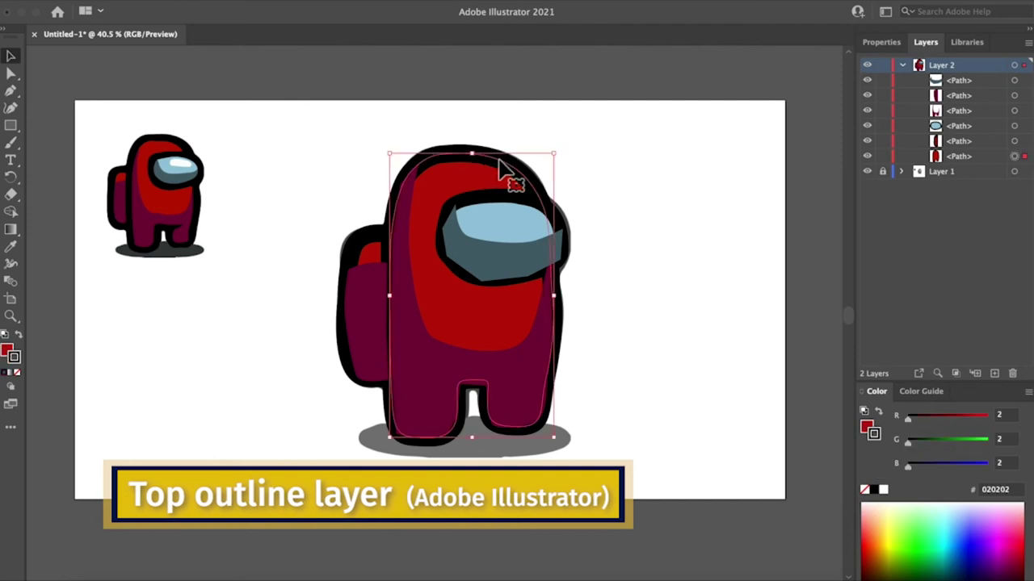
drag(517, 161, 705, 166)
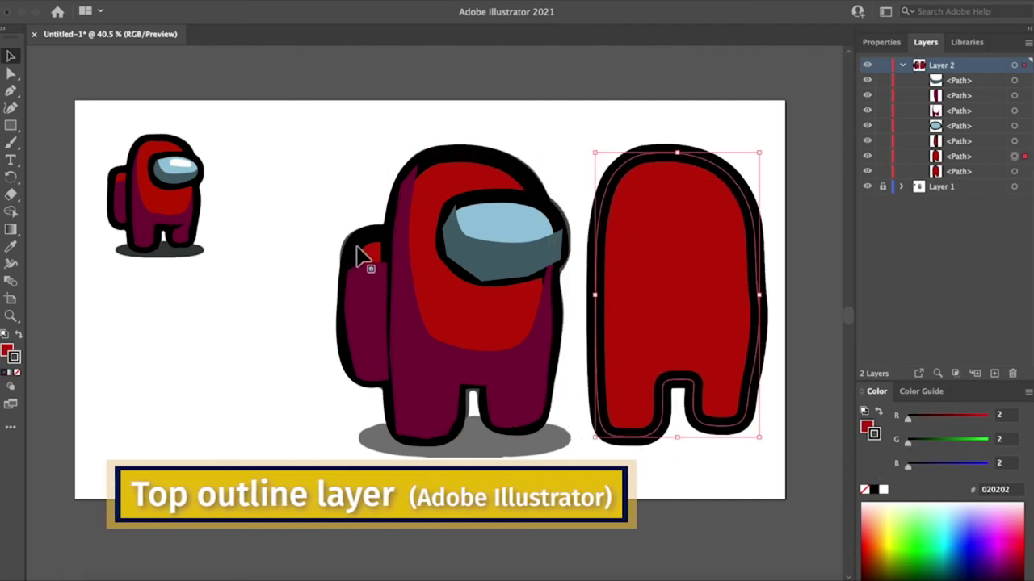
drag(364, 257, 279, 259)
click(280, 172)
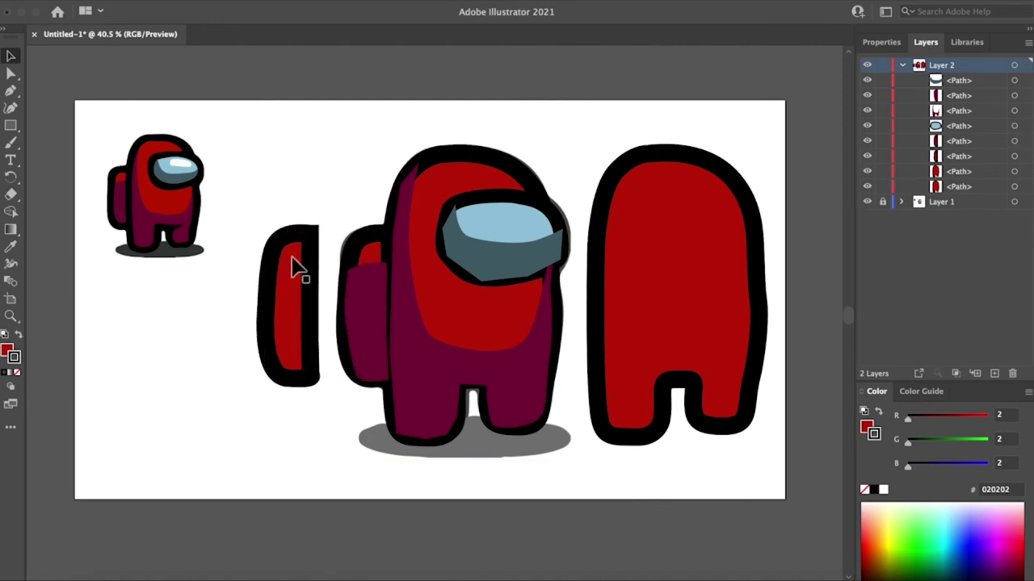
click(7, 349)
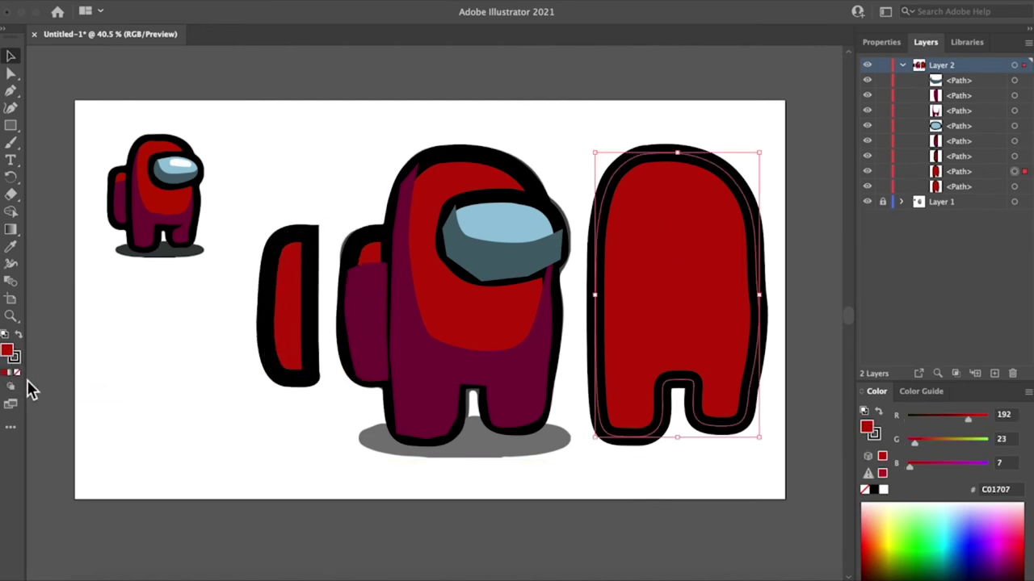
click(18, 373)
Step: Bring the body outline copy to the front, clear the backpack copy's fill, and place the body outline
drag(683, 153, 684, 141)
right_click(653, 144)
mouse_move(676, 426)
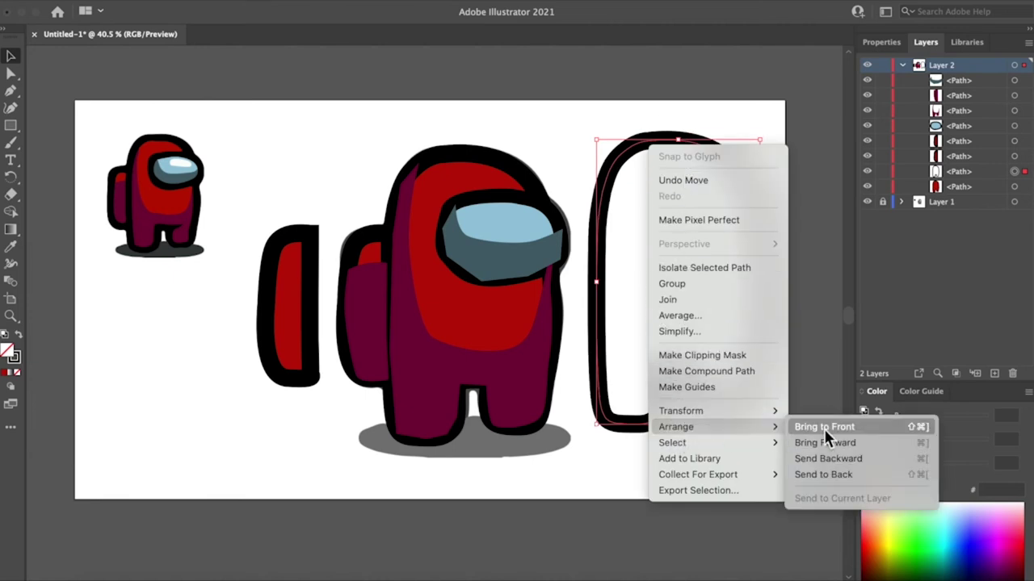
click(824, 428)
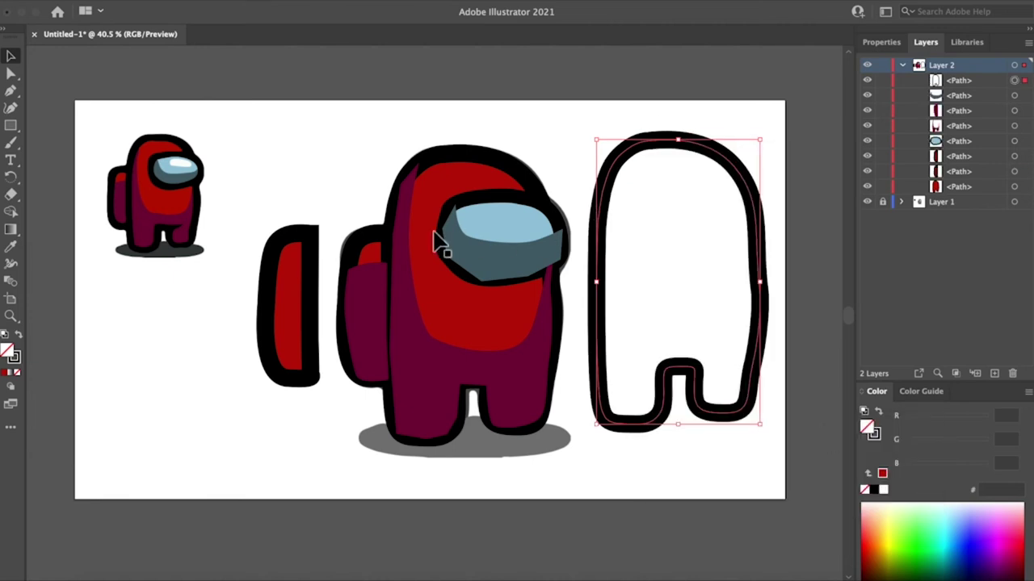
click(311, 240)
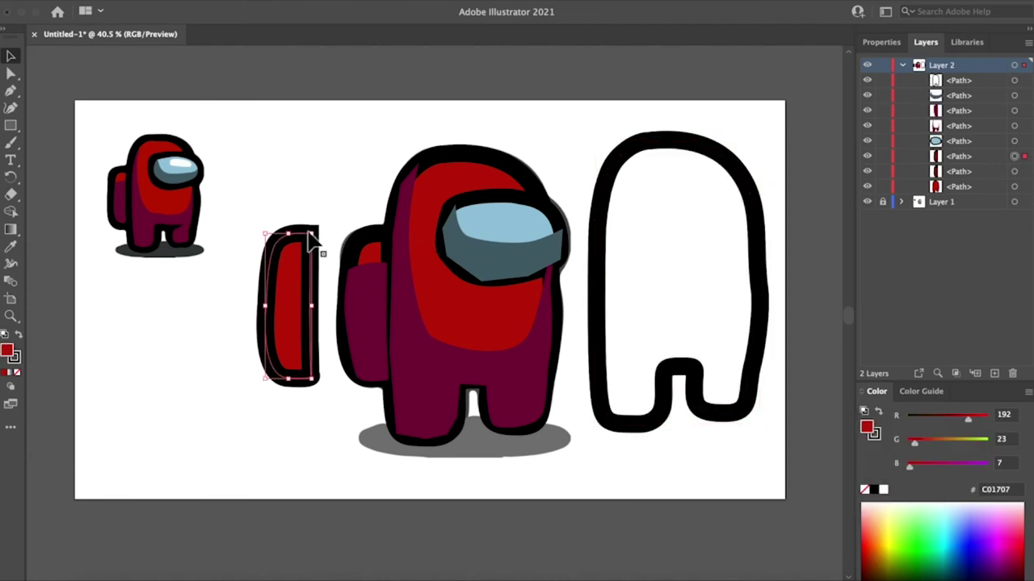
click(19, 373)
drag(695, 150, 494, 160)
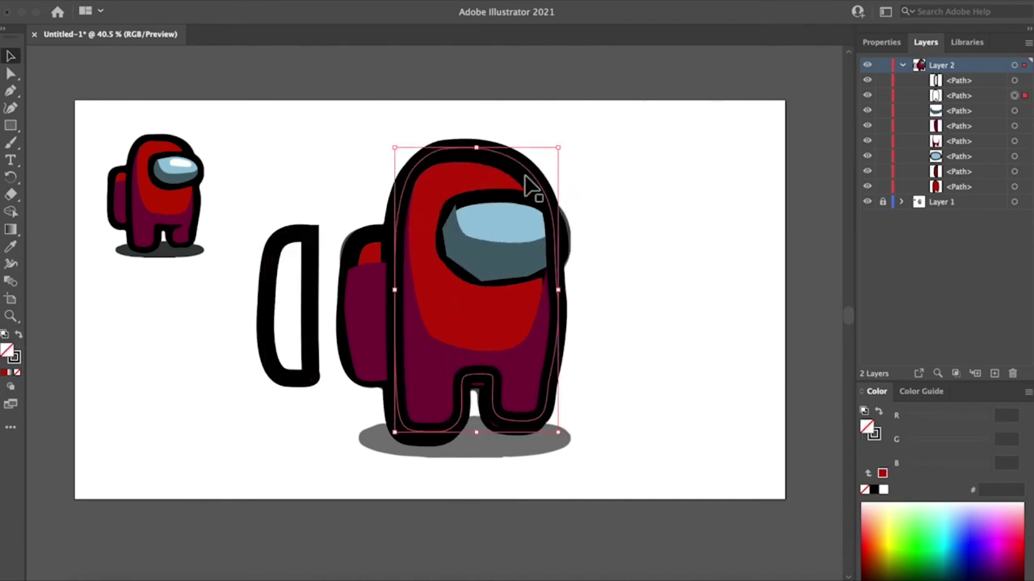
Step: Raise the visor above the body outline and place the front-most backpack outline over the backpack
click(523, 208)
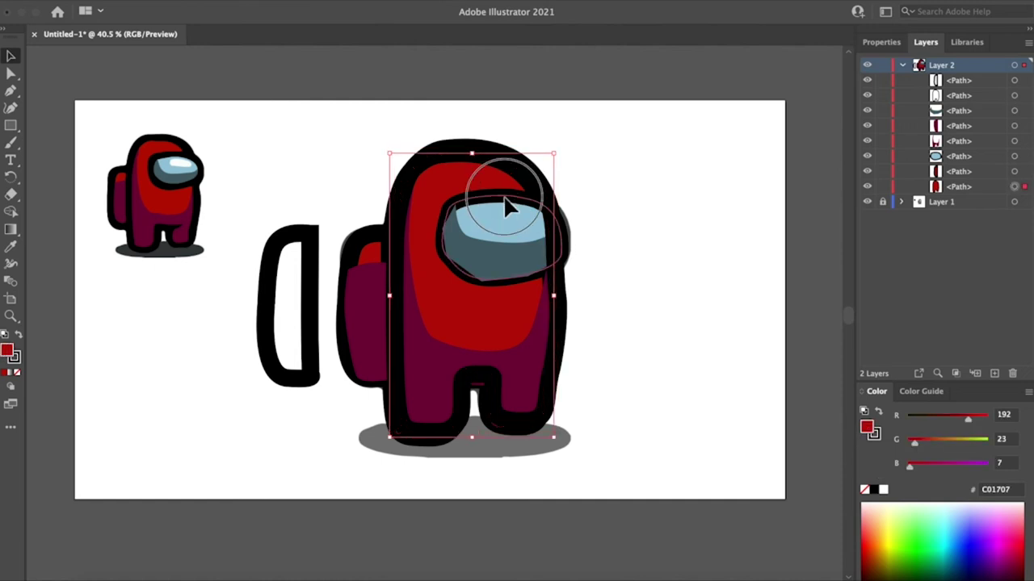
click(510, 202)
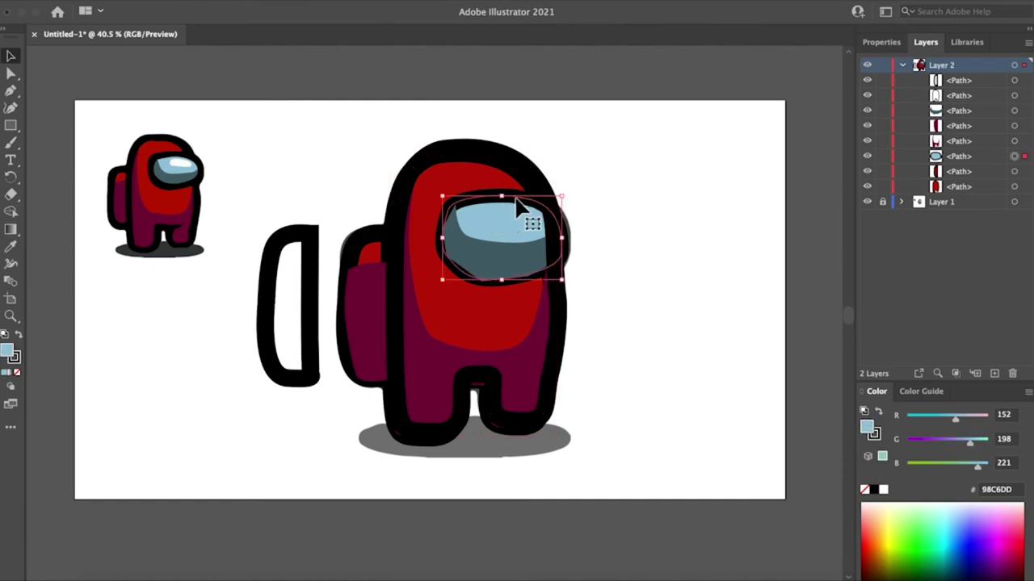
key(ctrl+shift+bracketright)
right_click(310, 270)
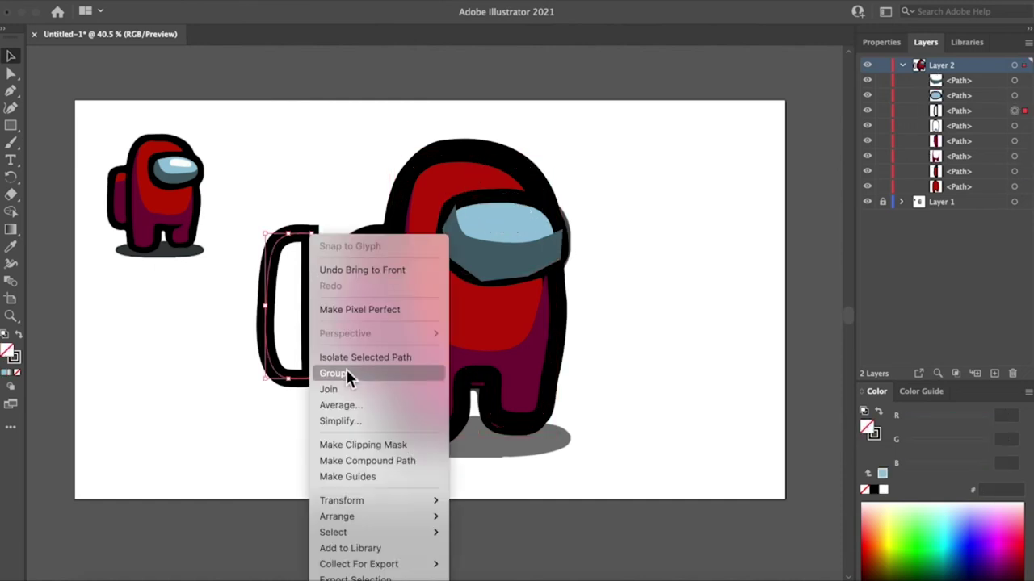
click(481, 509)
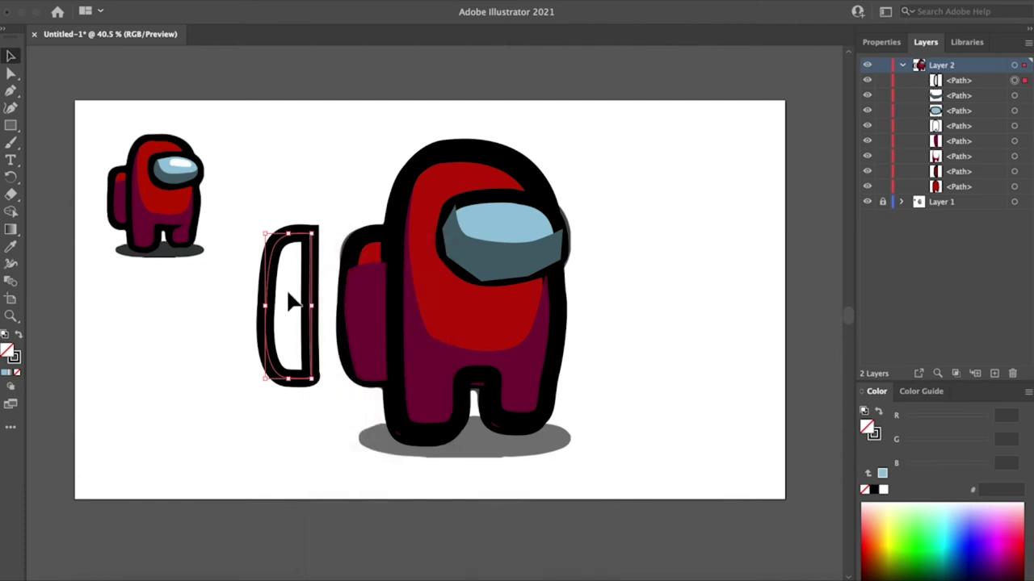
drag(315, 275, 376, 273)
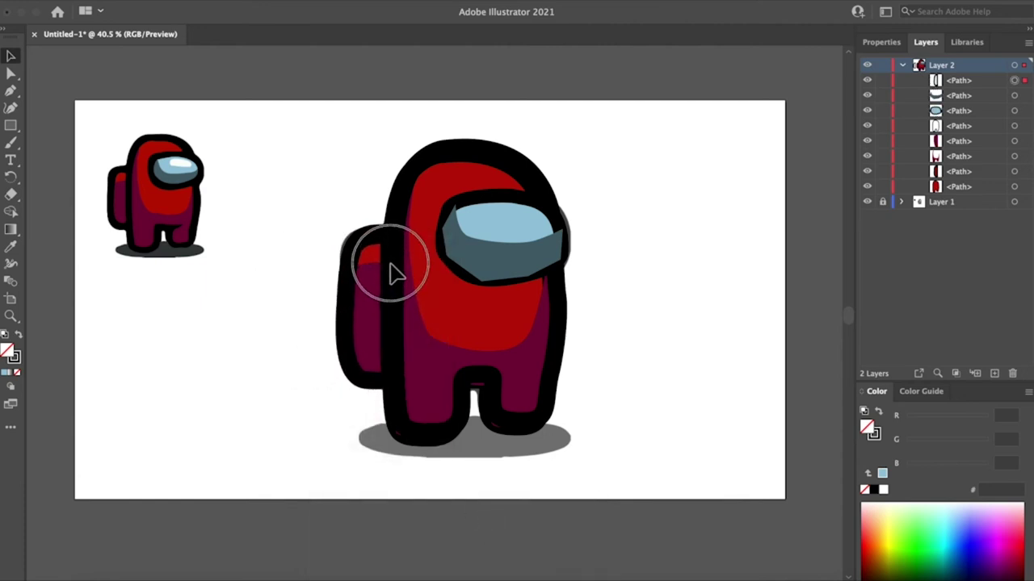
click(322, 166)
Step: Copy the visor, remove its fill, bring it to front, and align it over the visor
click(507, 230)
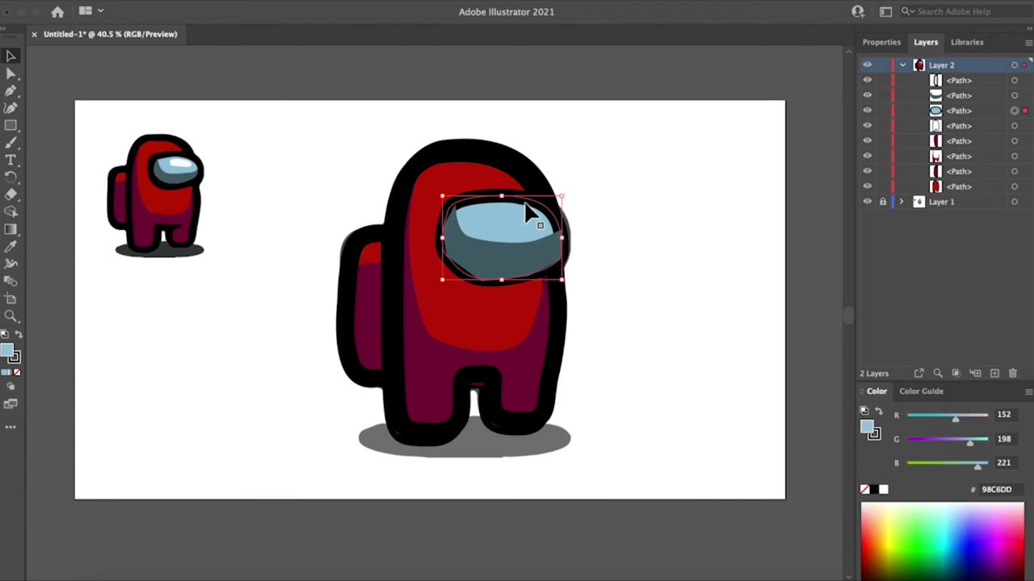
drag(526, 205, 696, 207)
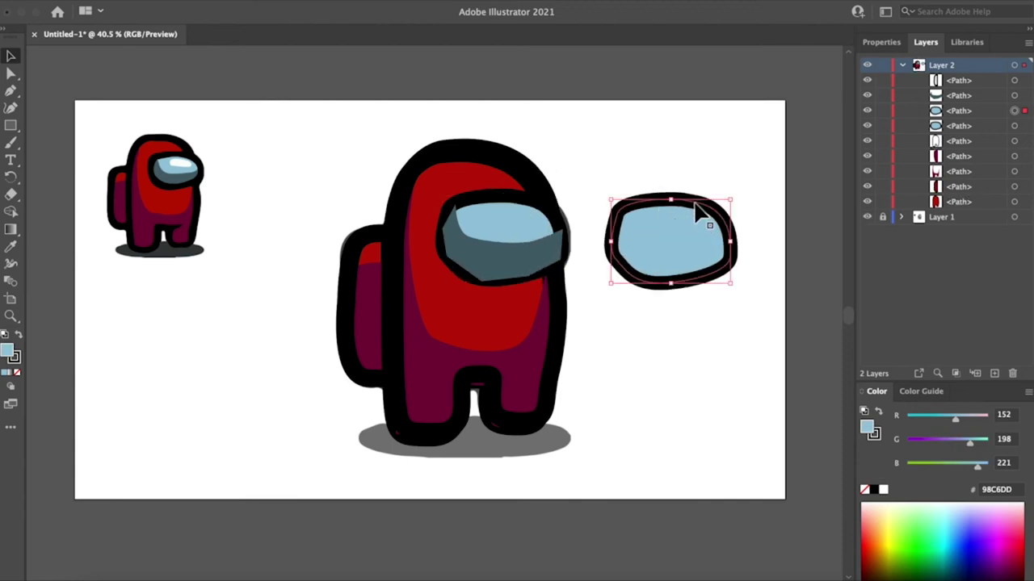
click(17, 374)
right_click(643, 198)
mouse_move(669, 482)
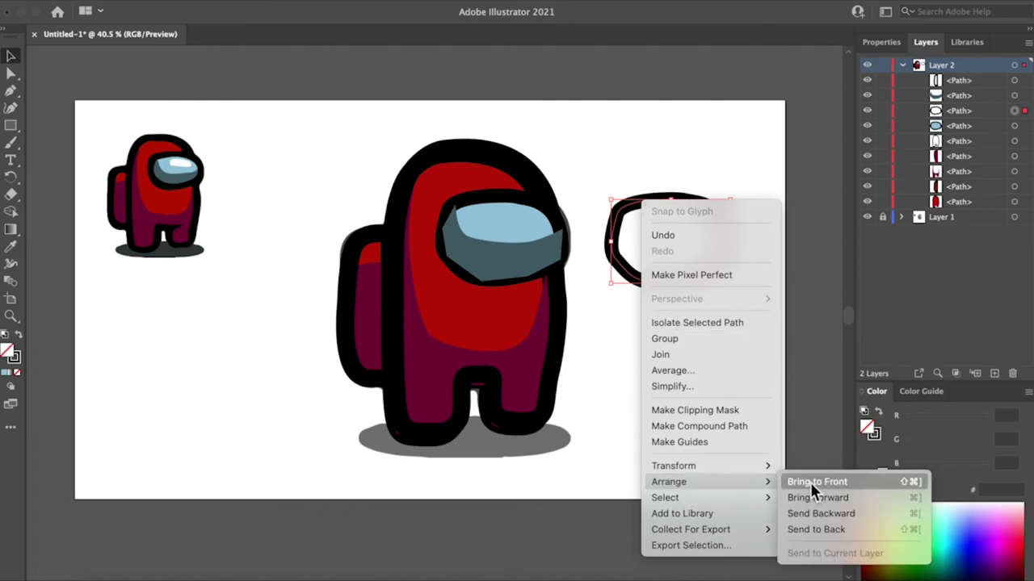
click(810, 483)
drag(653, 213, 483, 209)
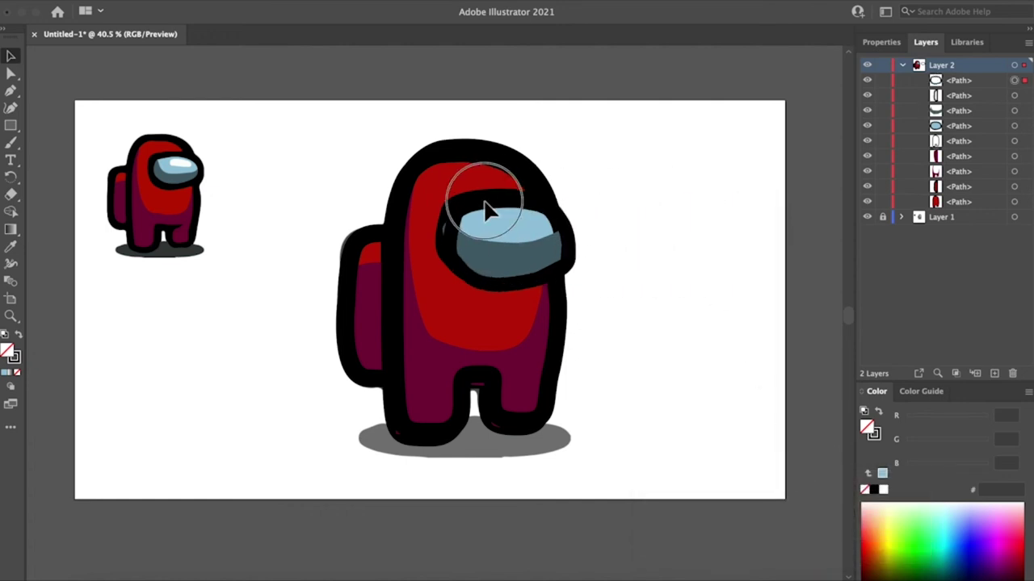
drag(482, 209, 483, 208)
click(496, 393)
Step: Realign the body outline and draw an ellipse over the floor shadow under the feet
key(ctrl+z)
drag(542, 413, 541, 413)
click(634, 384)
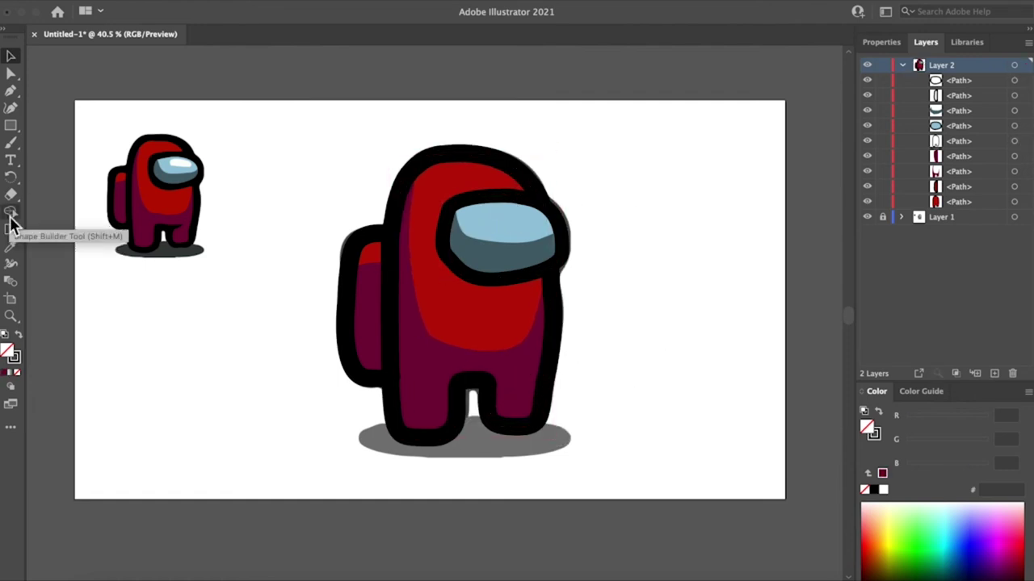
drag(11, 125, 105, 140)
drag(354, 421, 573, 459)
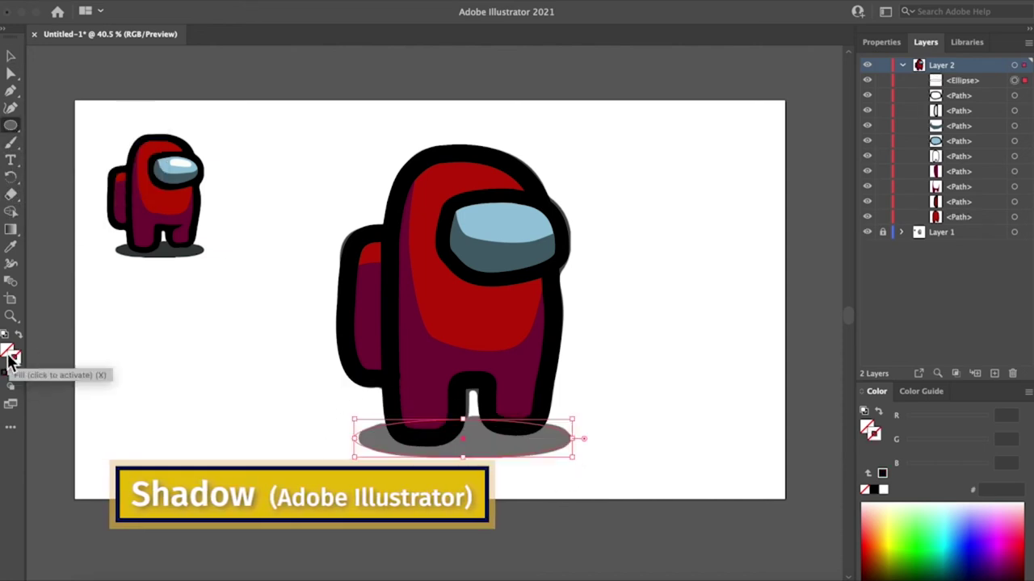
Step: Fill the shadow ellipse with the template's dark grey #37383C and send it to the back
click(11, 247)
click(173, 247)
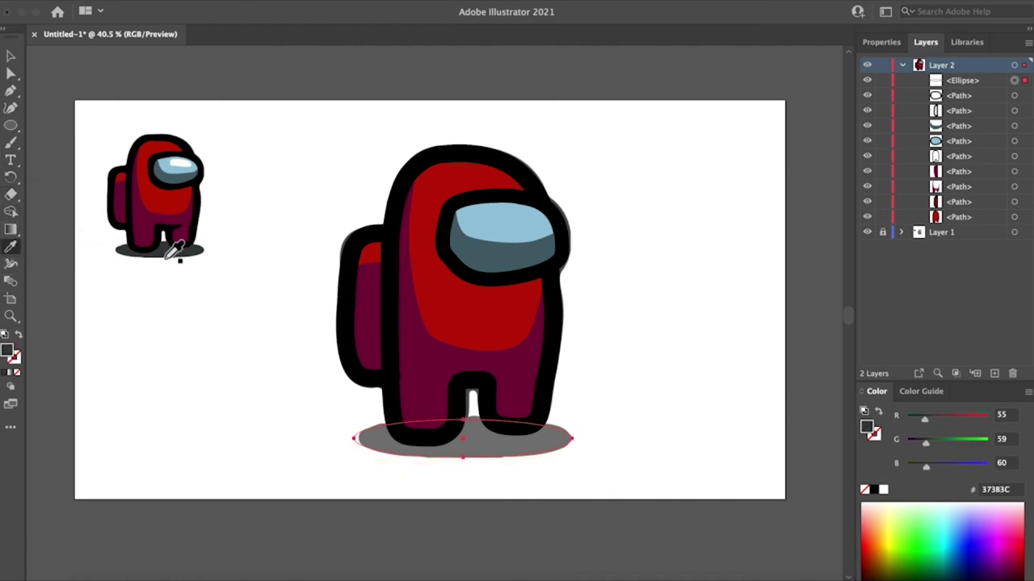
key(v)
click(565, 455)
click(526, 439)
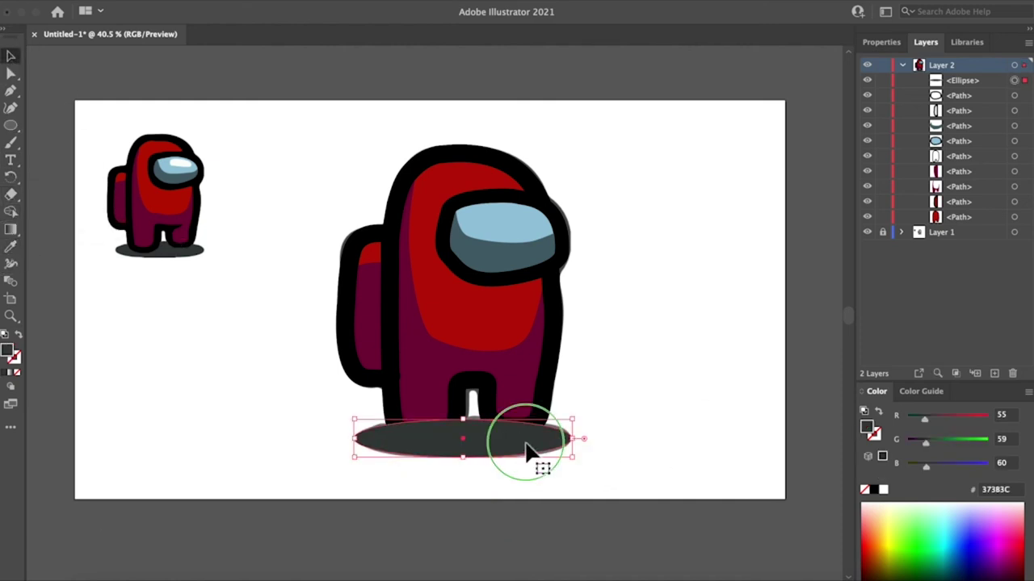
right_click(527, 444)
click(737, 557)
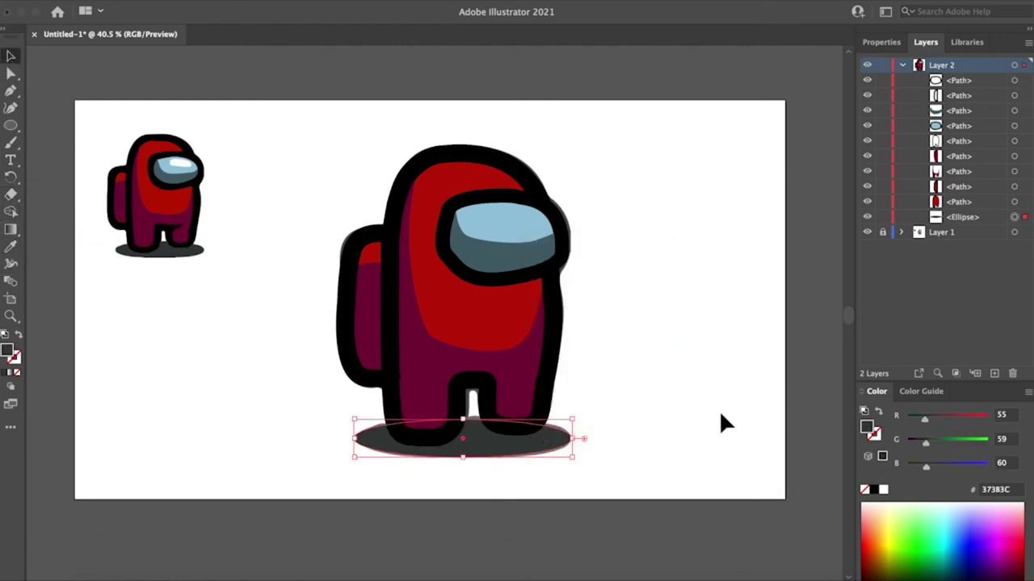
drag(507, 455, 509, 451)
click(781, 325)
Step: Hide the template layer while keeping the new artwork visible
click(867, 66)
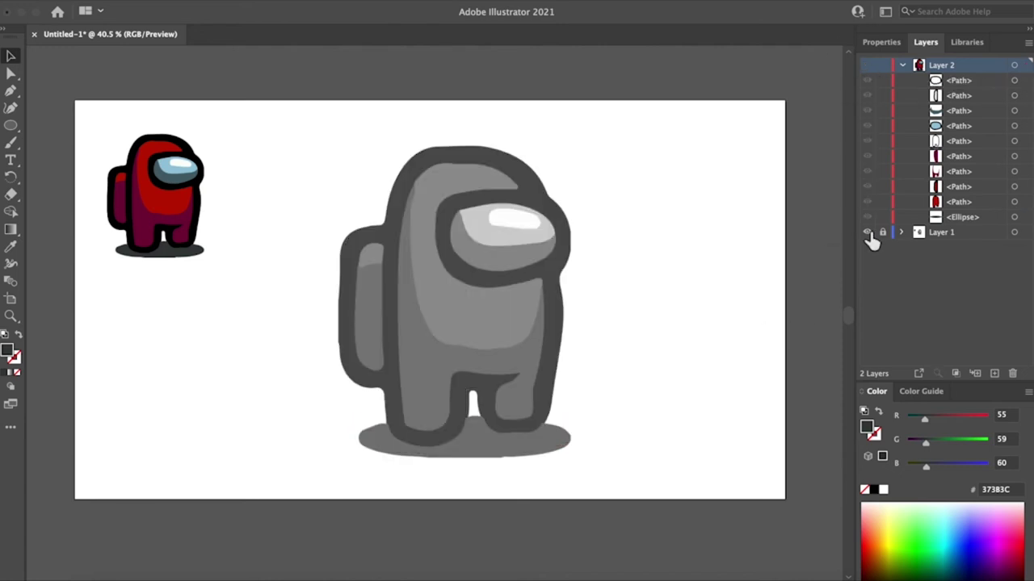
click(867, 232)
click(867, 66)
click(11, 90)
Step: Draw a white, unfilled highlight line across the top of the visor
click(61, 92)
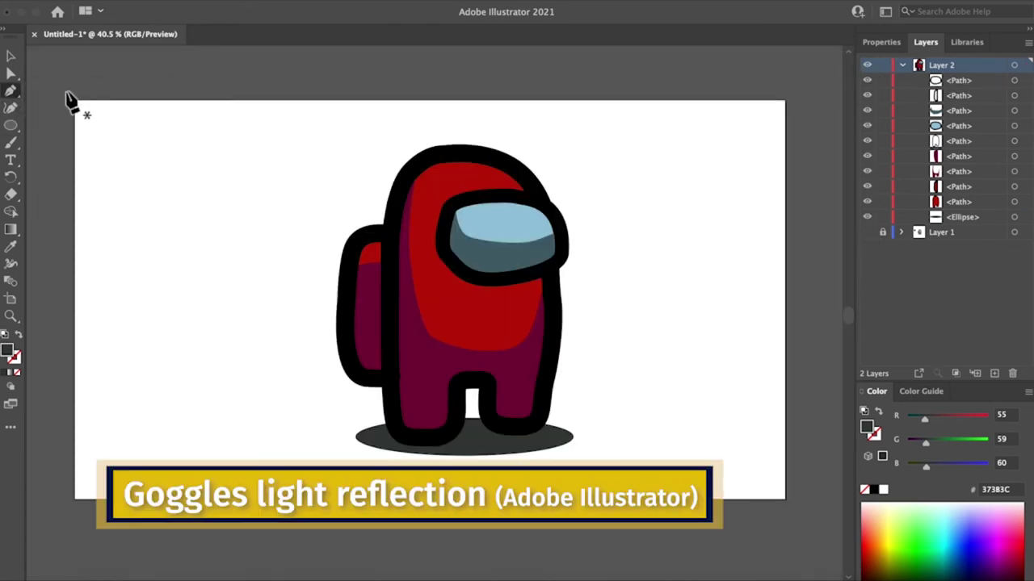
click(17, 373)
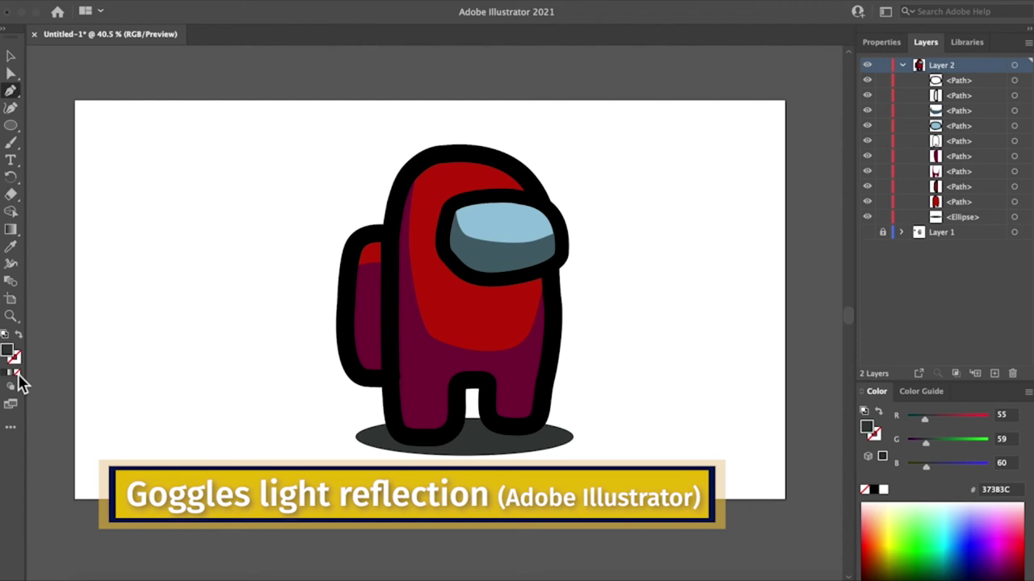
double_click(17, 369)
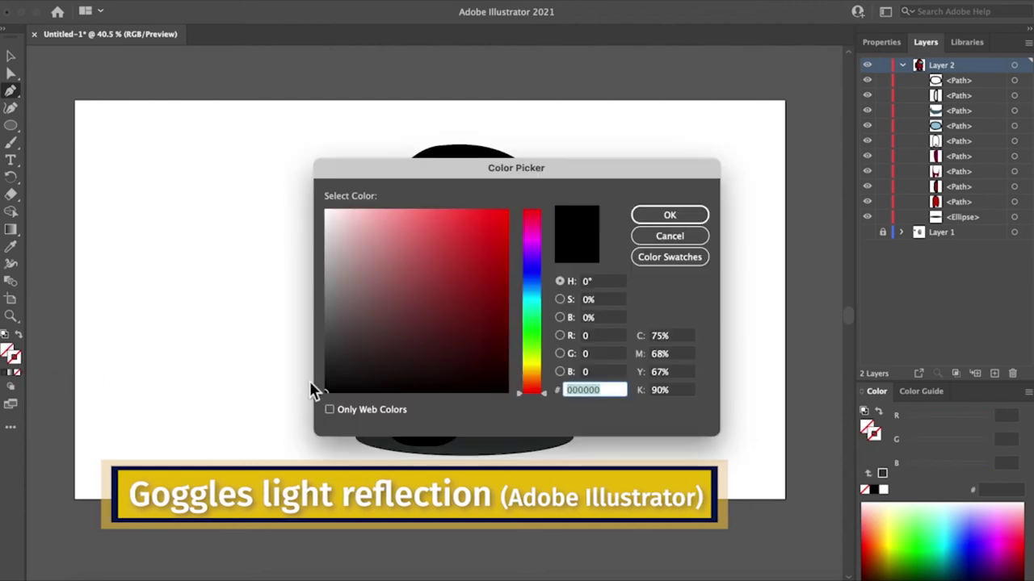
click(328, 208)
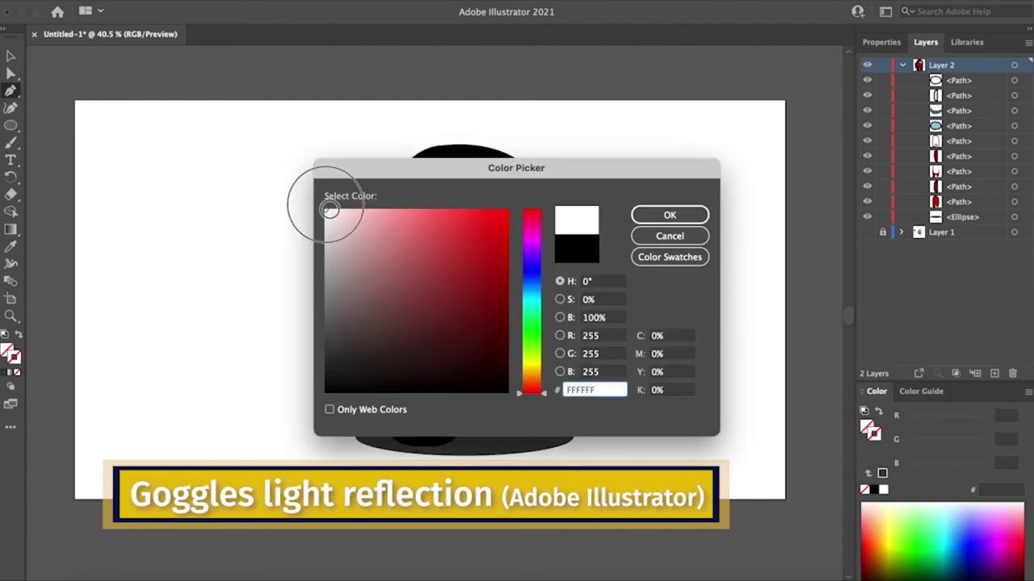
click(670, 218)
click(494, 217)
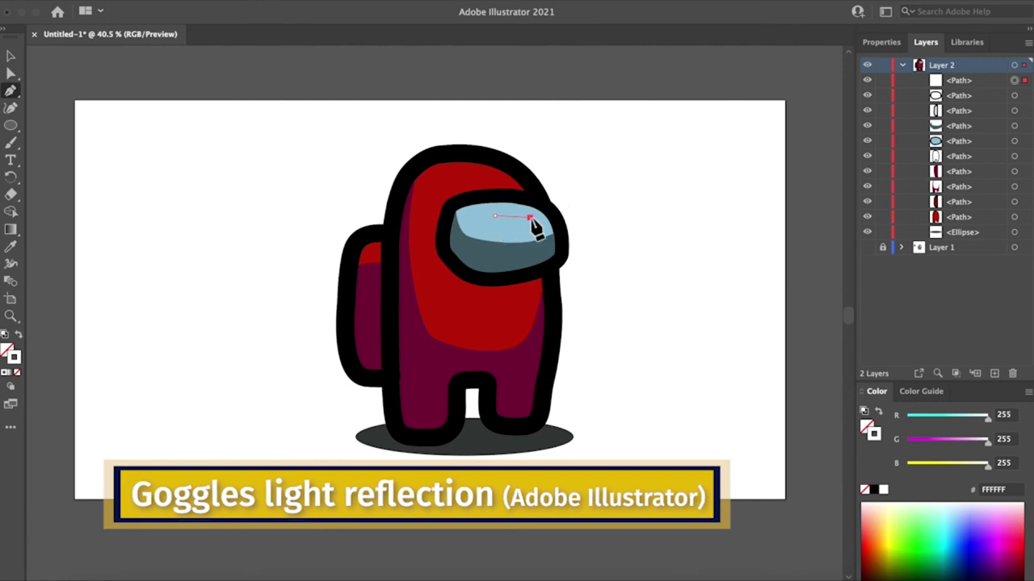
click(10, 56)
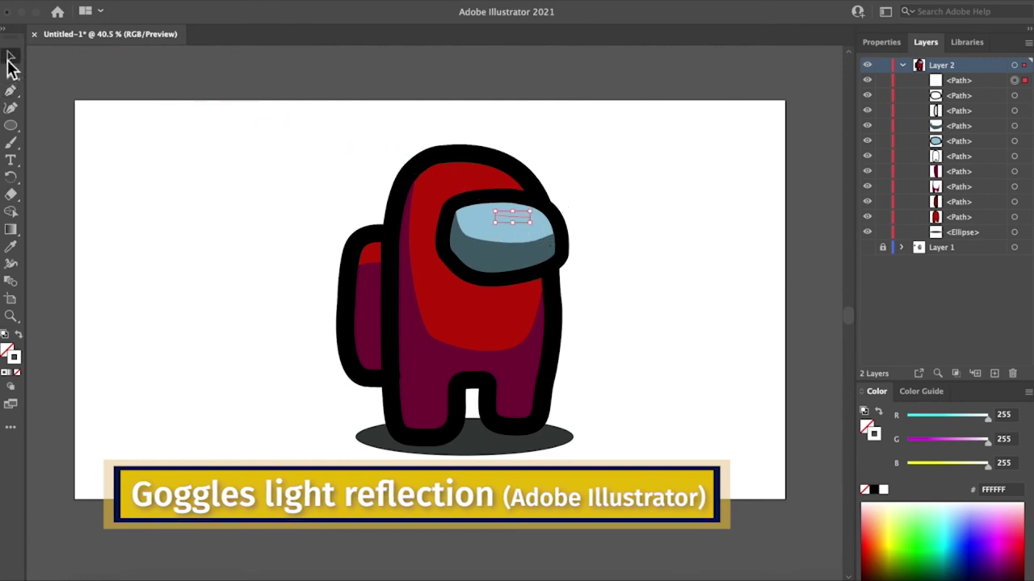
Step: Make the highlight stroke 25 pt with a Round Cap
click(882, 43)
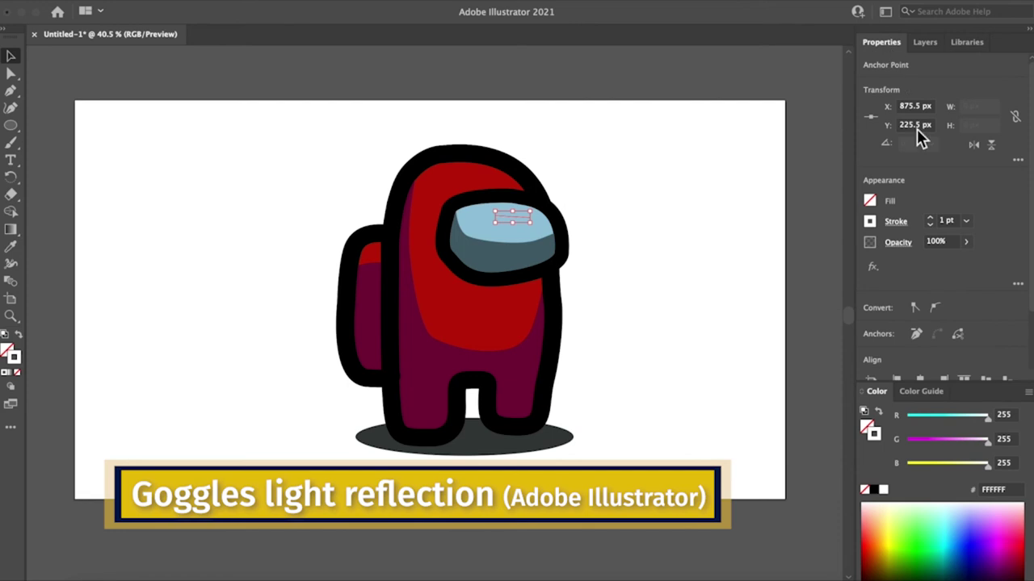
click(931, 218)
click(931, 218)
click(930, 218)
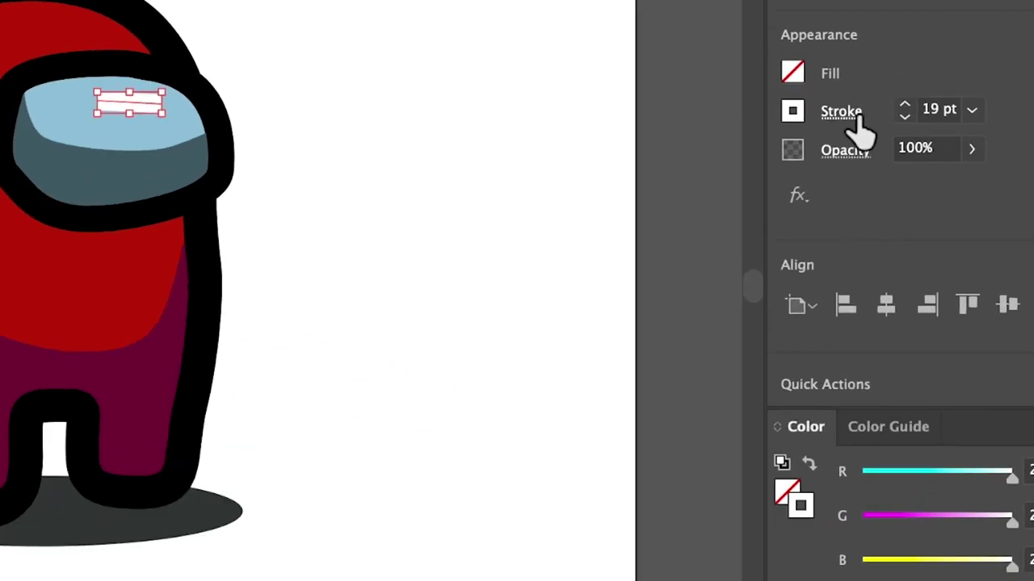
click(898, 222)
click(698, 184)
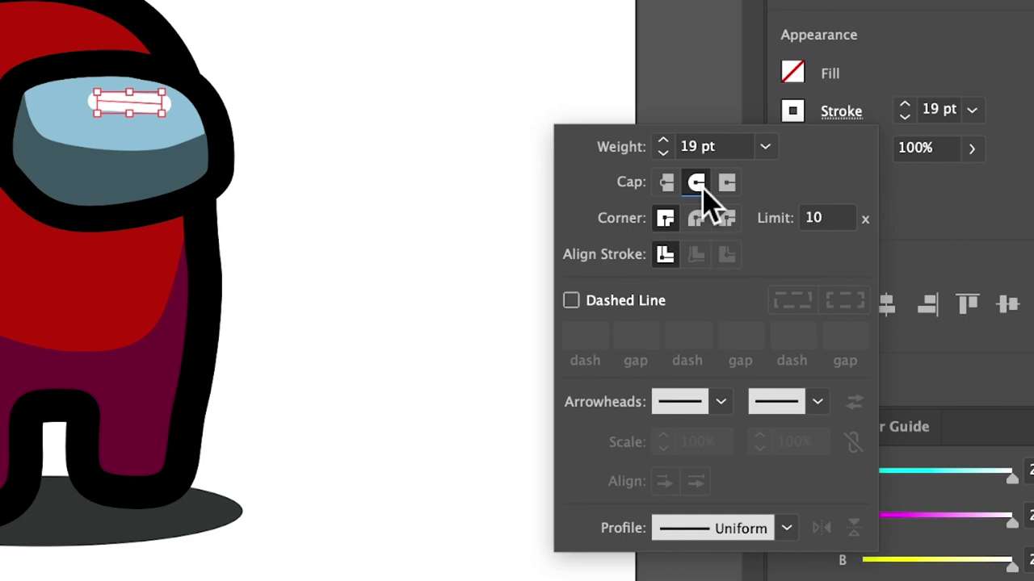
click(664, 142)
click(663, 142)
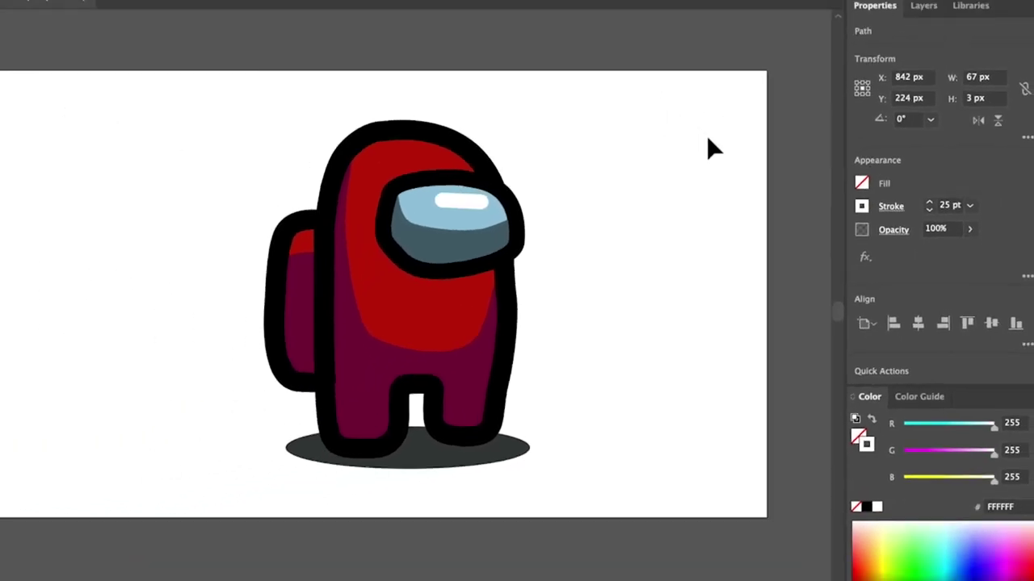
click(707, 141)
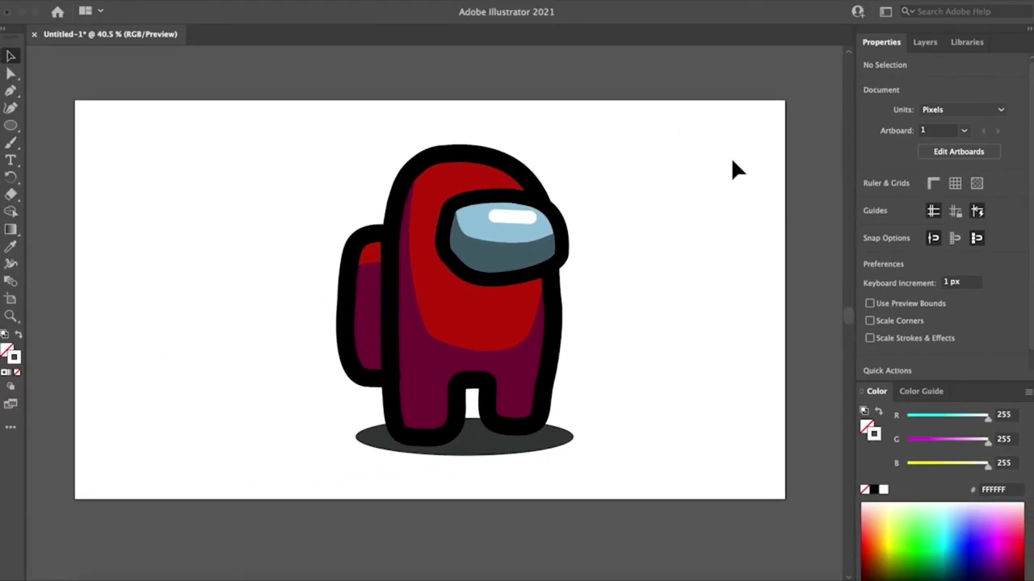
Step: Add an anchor point midway along the highlight, then select the visor outline with Direct Selection
click(525, 219)
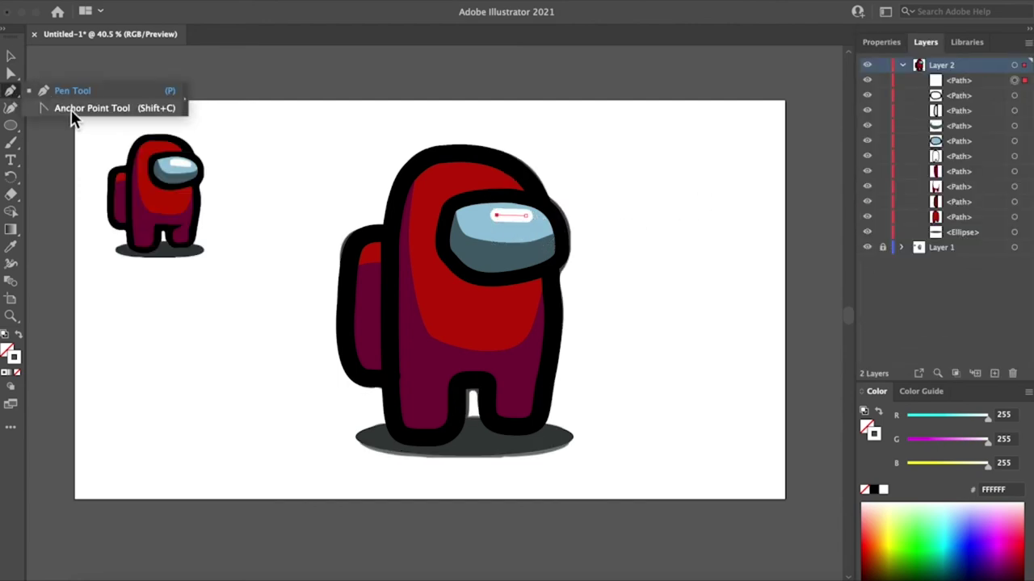
click(71, 113)
click(510, 213)
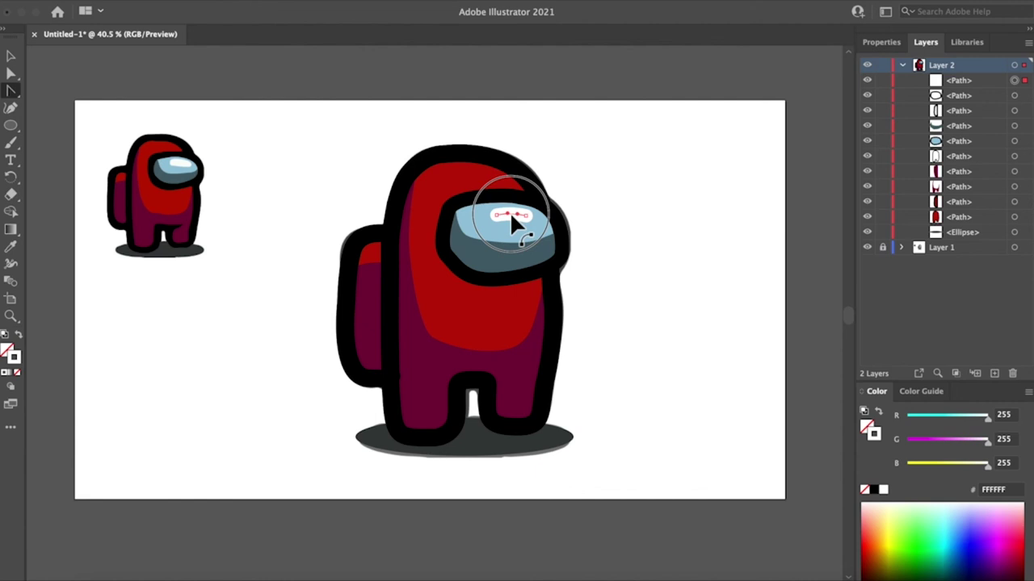
click(611, 214)
key(v)
click(529, 218)
click(867, 247)
key(a)
click(566, 263)
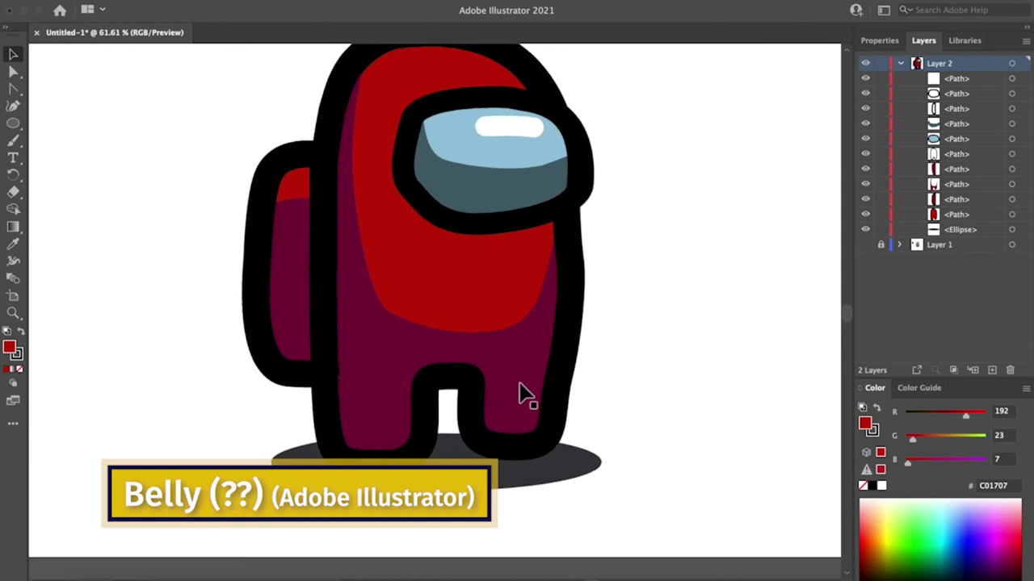
Step: Zoom in and pen a small curved black shape filling the top of the leg gap
key(p)
scroll(439, 369, up, 2)
scroll(436, 376, up, 2)
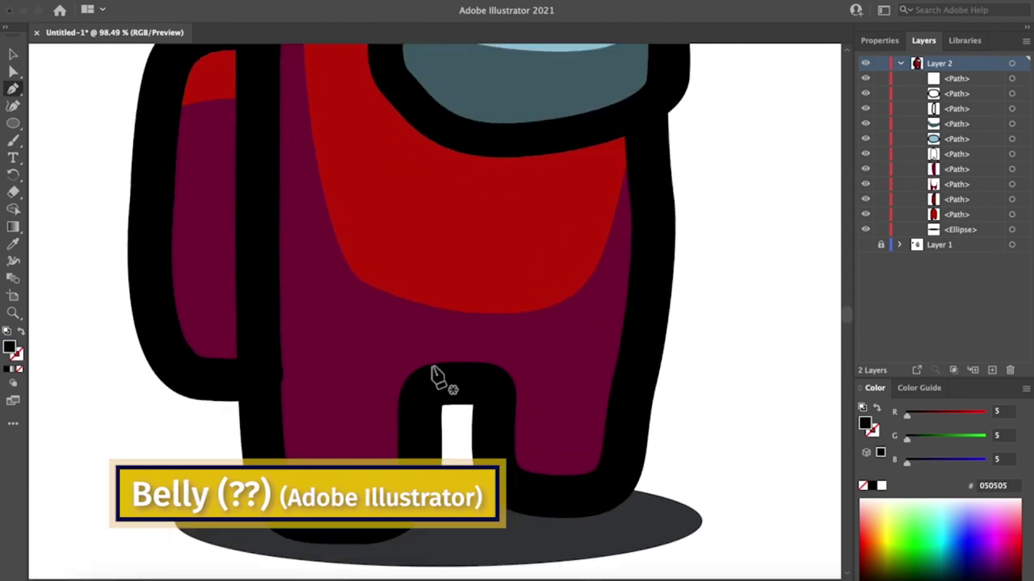
click(432, 365)
click(557, 362)
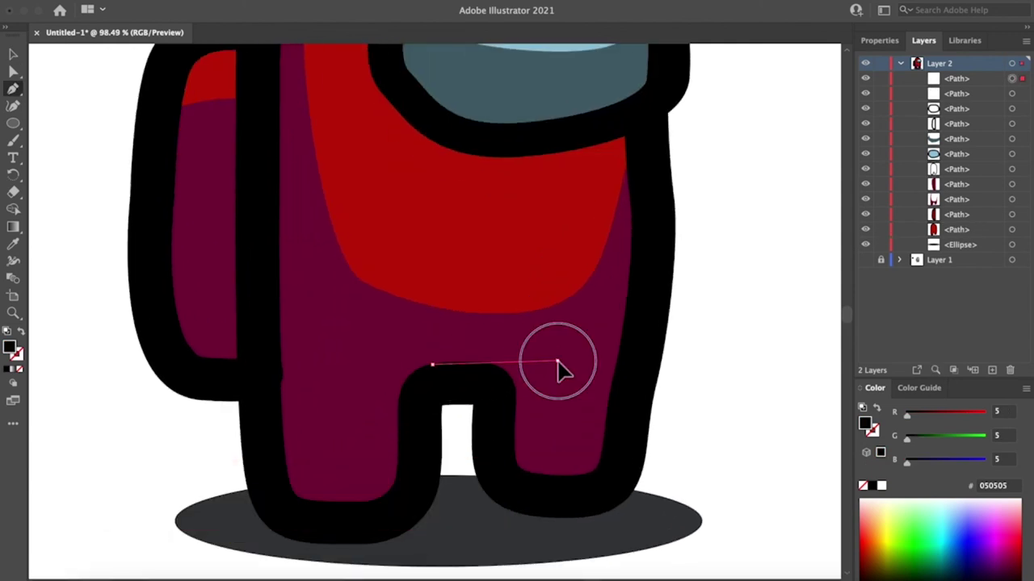
drag(514, 414, 514, 458)
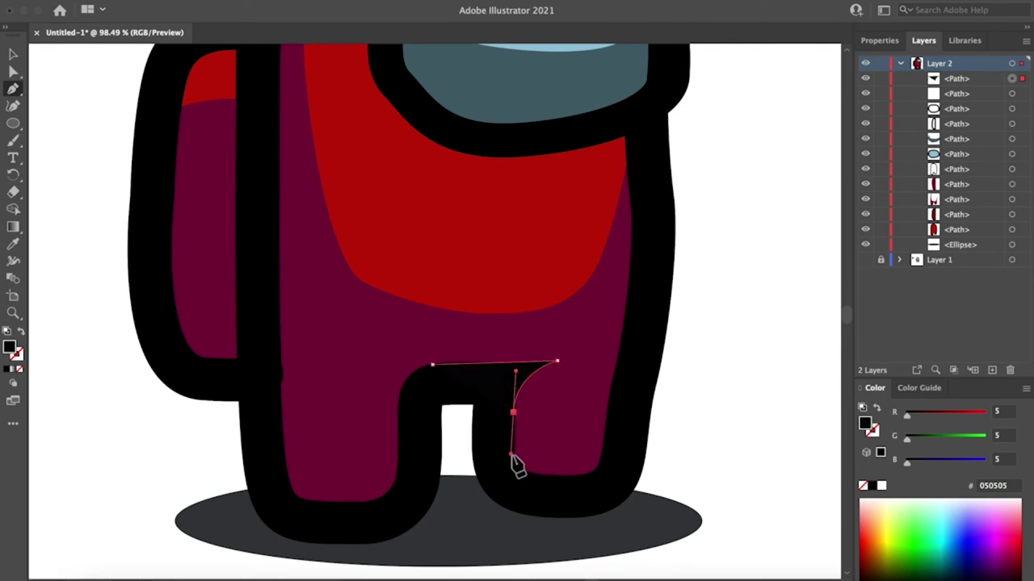
drag(473, 378, 454, 376)
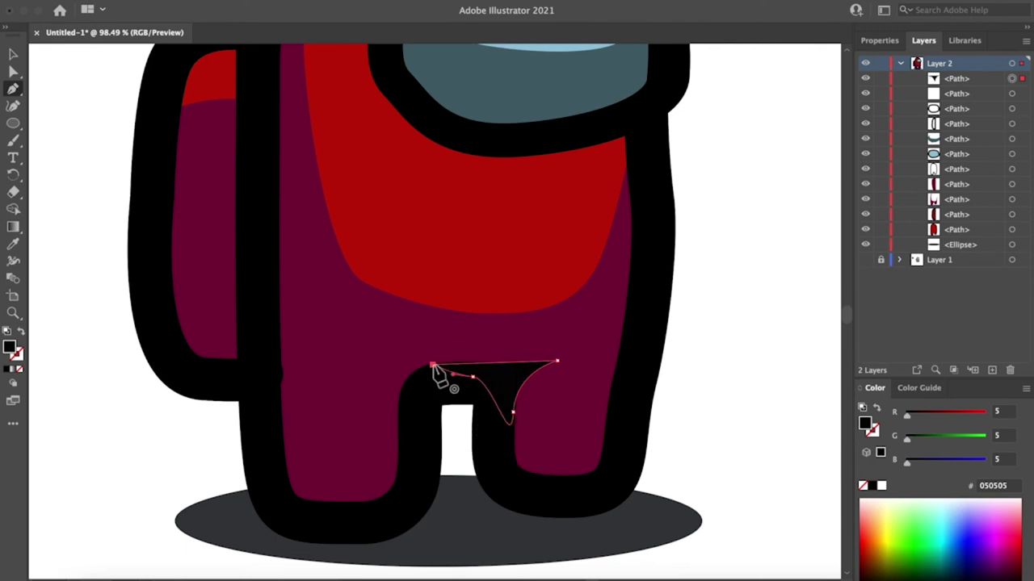
scroll(369, 230, down, 3)
scroll(369, 230, down, 3)
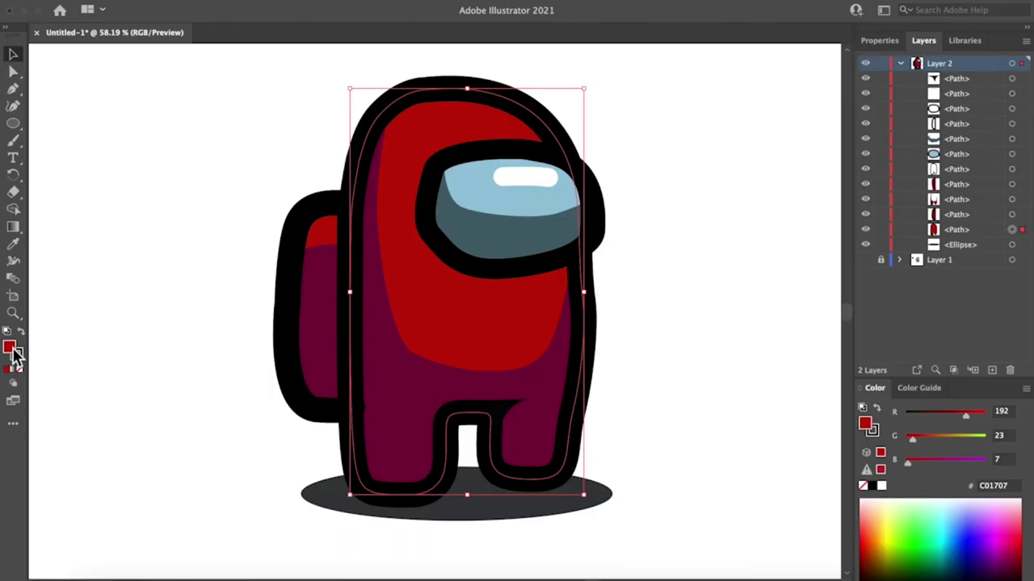
Step: Make the front panel lime green and the body olive
double_click(11, 349)
click(529, 354)
click(470, 247)
click(669, 213)
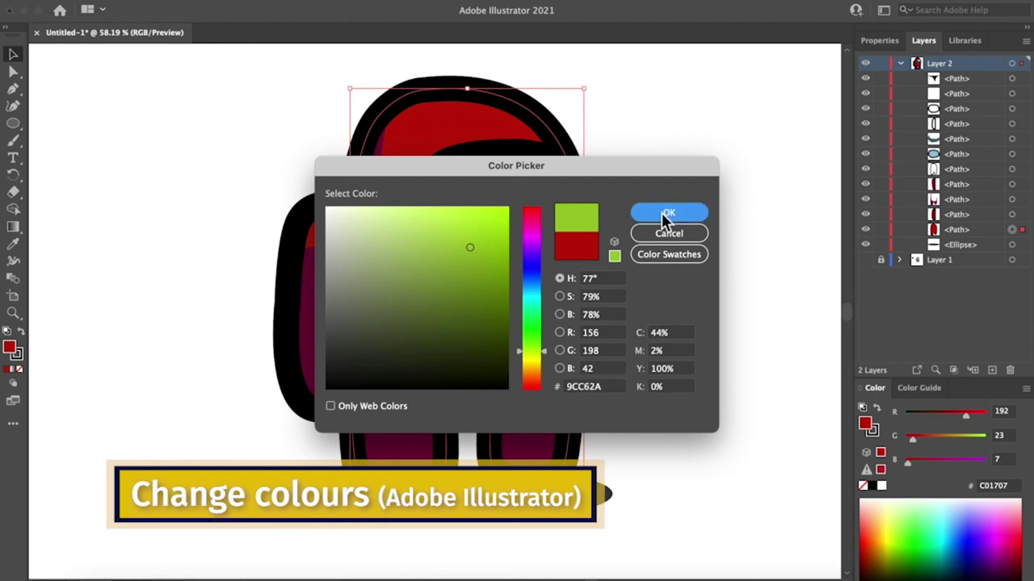
double_click(11, 349)
click(528, 364)
click(438, 315)
click(669, 212)
Step: Eyedrop olive onto the backpack and lime green onto the backpack highlight
click(319, 323)
key(i)
click(415, 387)
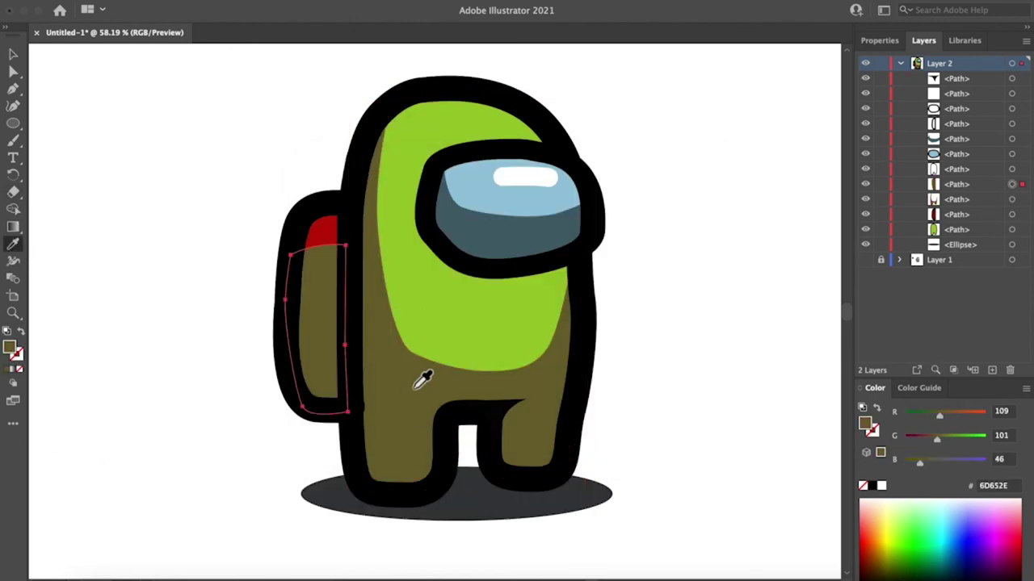
click(13, 55)
click(326, 234)
click(13, 244)
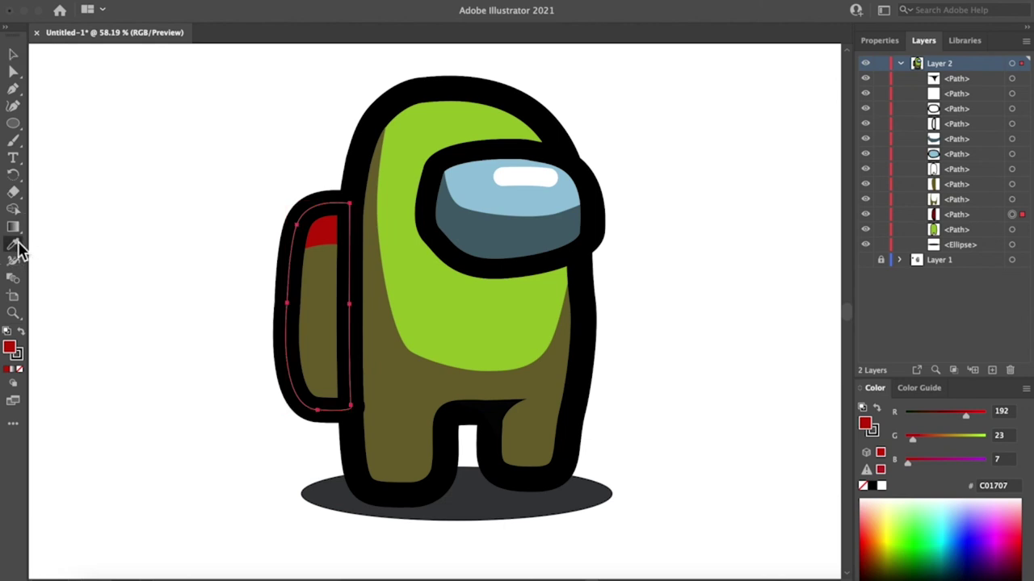
click(411, 263)
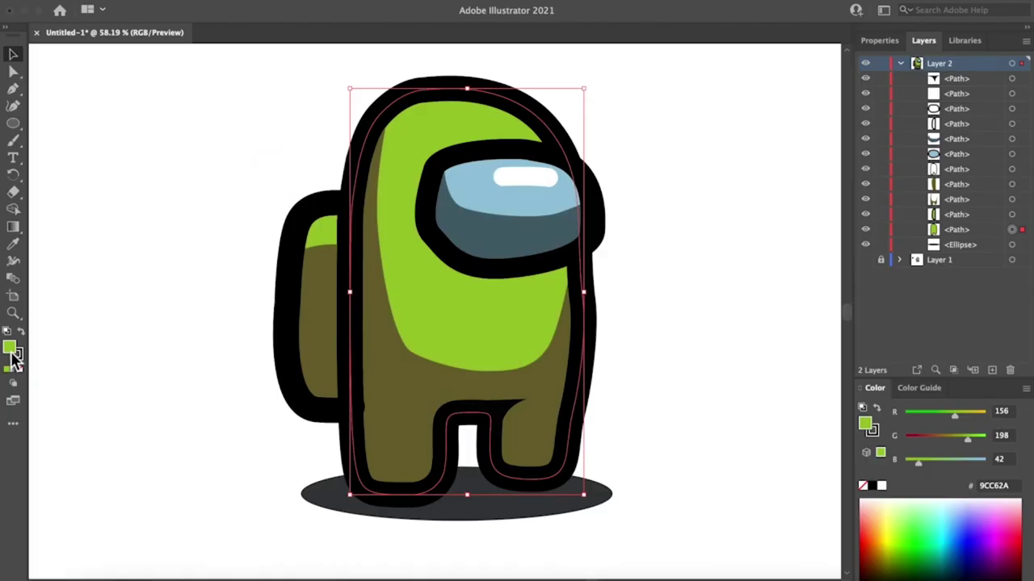
Step: Start the second variant with a magenta front panel and a purple body
double_click(10, 347)
click(530, 231)
click(669, 212)
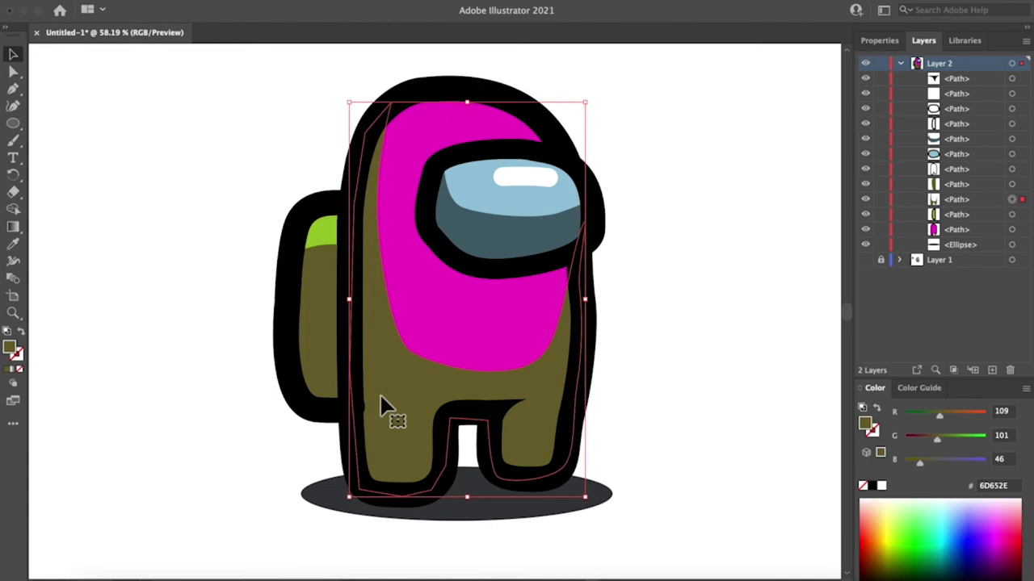
double_click(10, 347)
click(484, 279)
click(669, 212)
Step: Eyedrop purple onto the backpack and magenta onto the backpack highlight
click(316, 334)
key(i)
click(420, 436)
ctrl+click(337, 238)
click(453, 307)
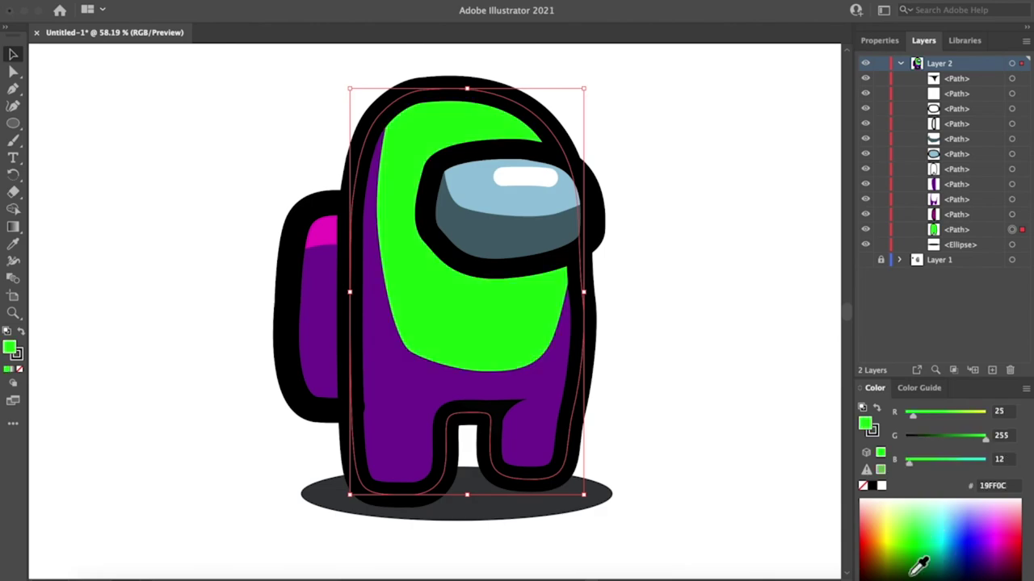
Step: Give the front panel a lighter blue, then select the body for its deeper blue
click(919, 530)
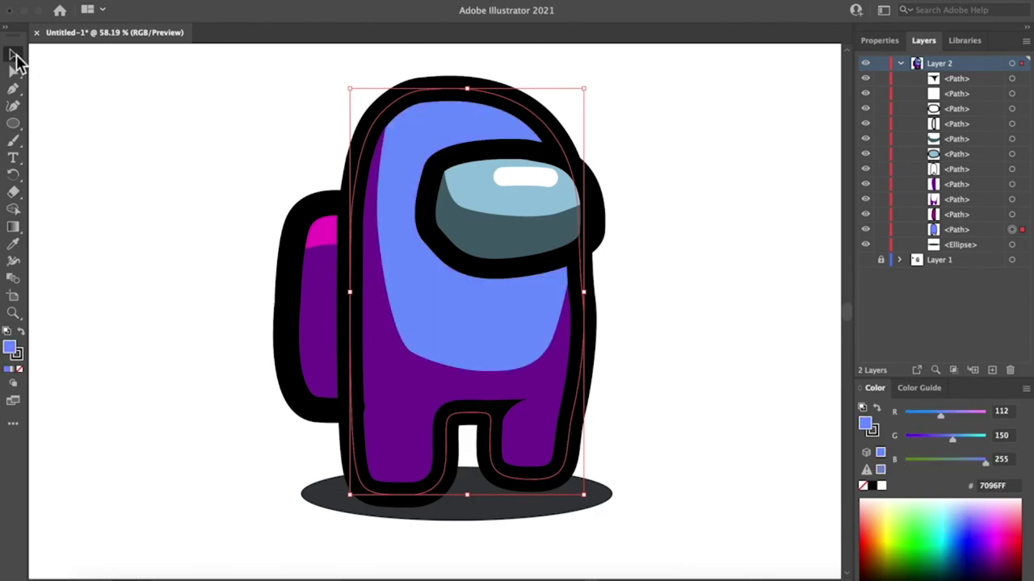
click(971, 547)
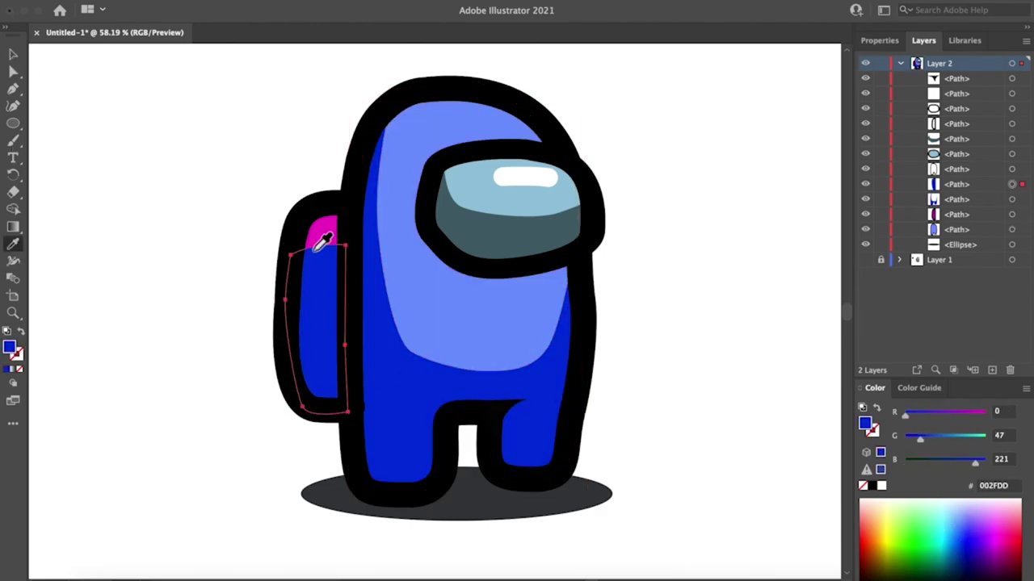